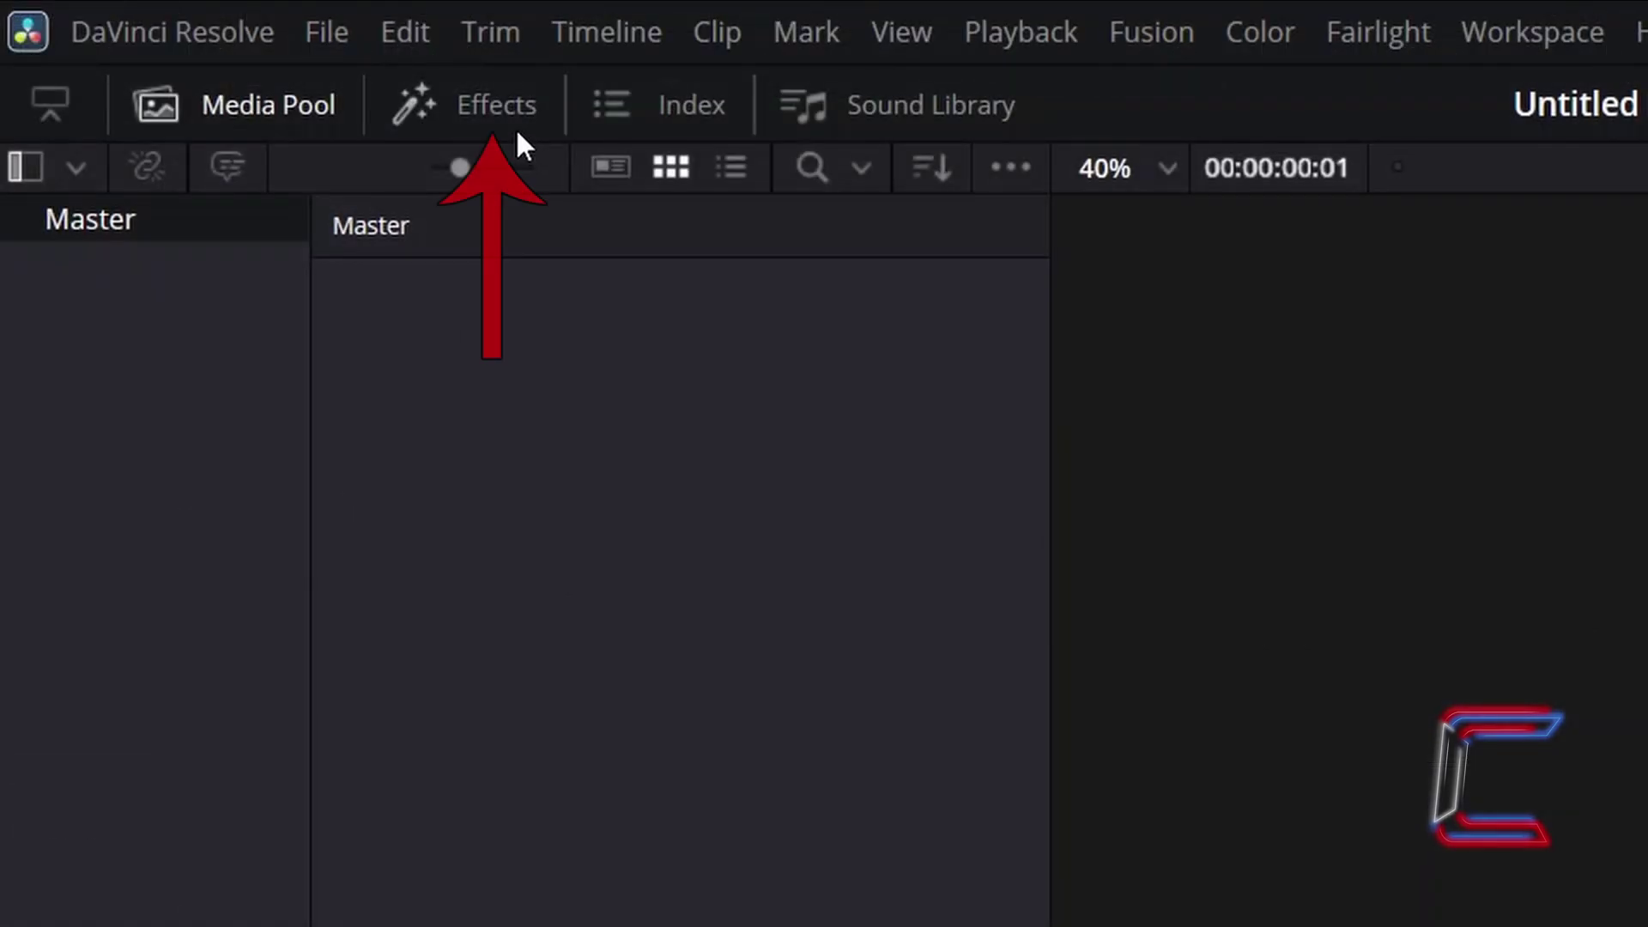
- Drag a Fusion Composition from the Effects toolbox onto the V1 track of the timeline
{"action": "left_click", "coordinate": [515, 124]}
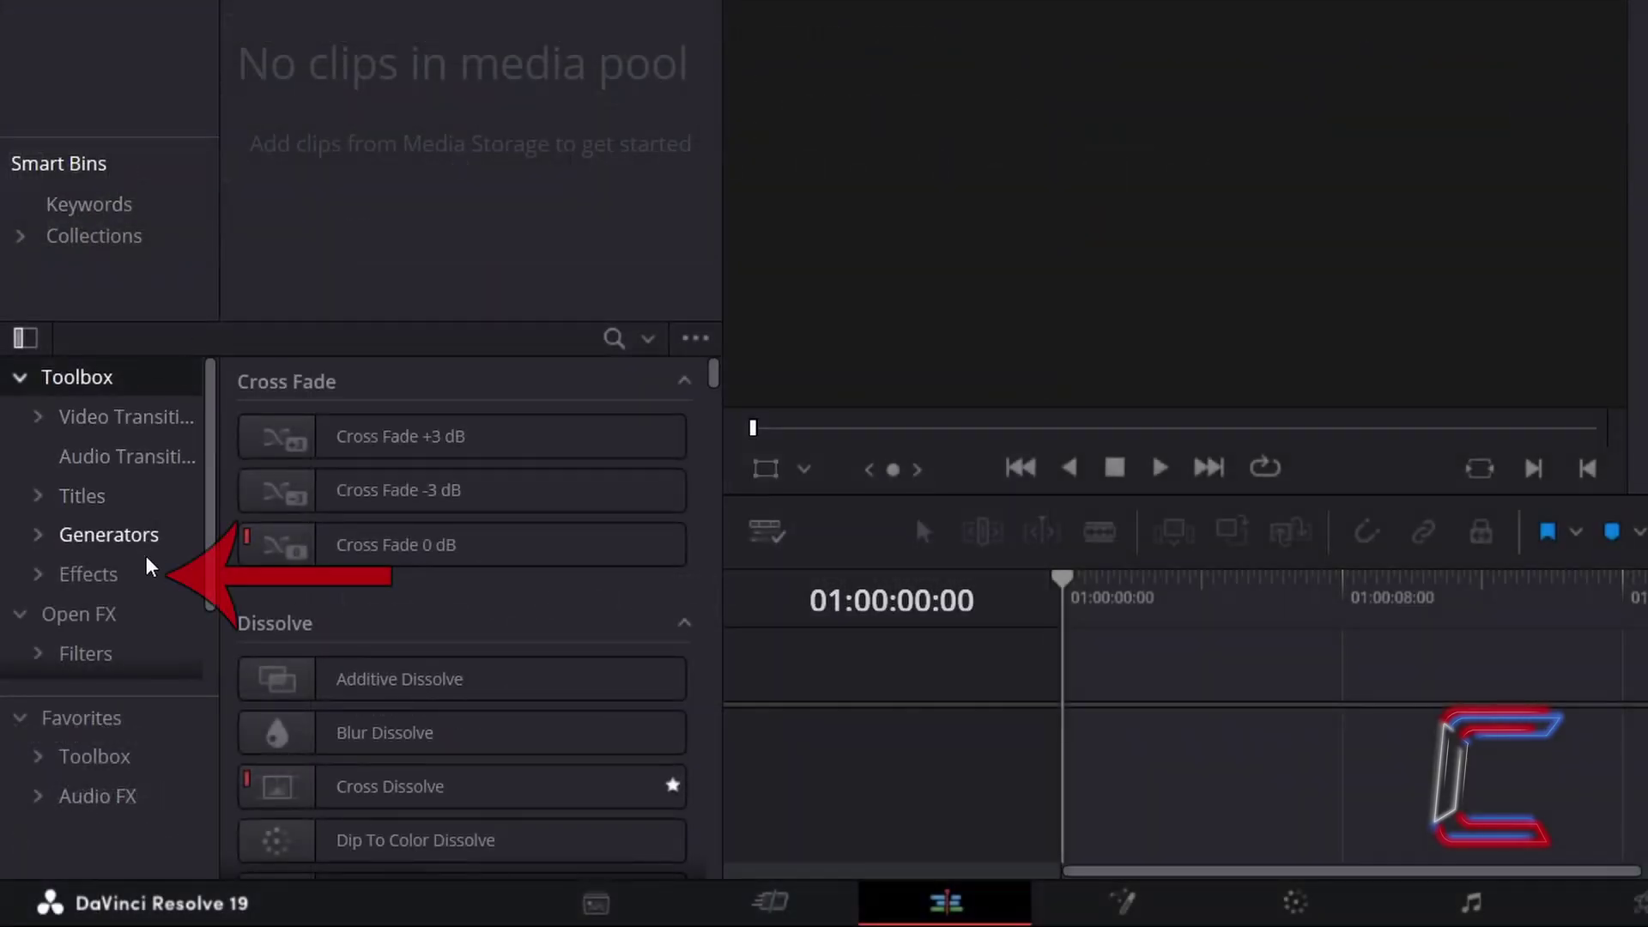
{"action": "left_click", "coordinate": [146, 580]}
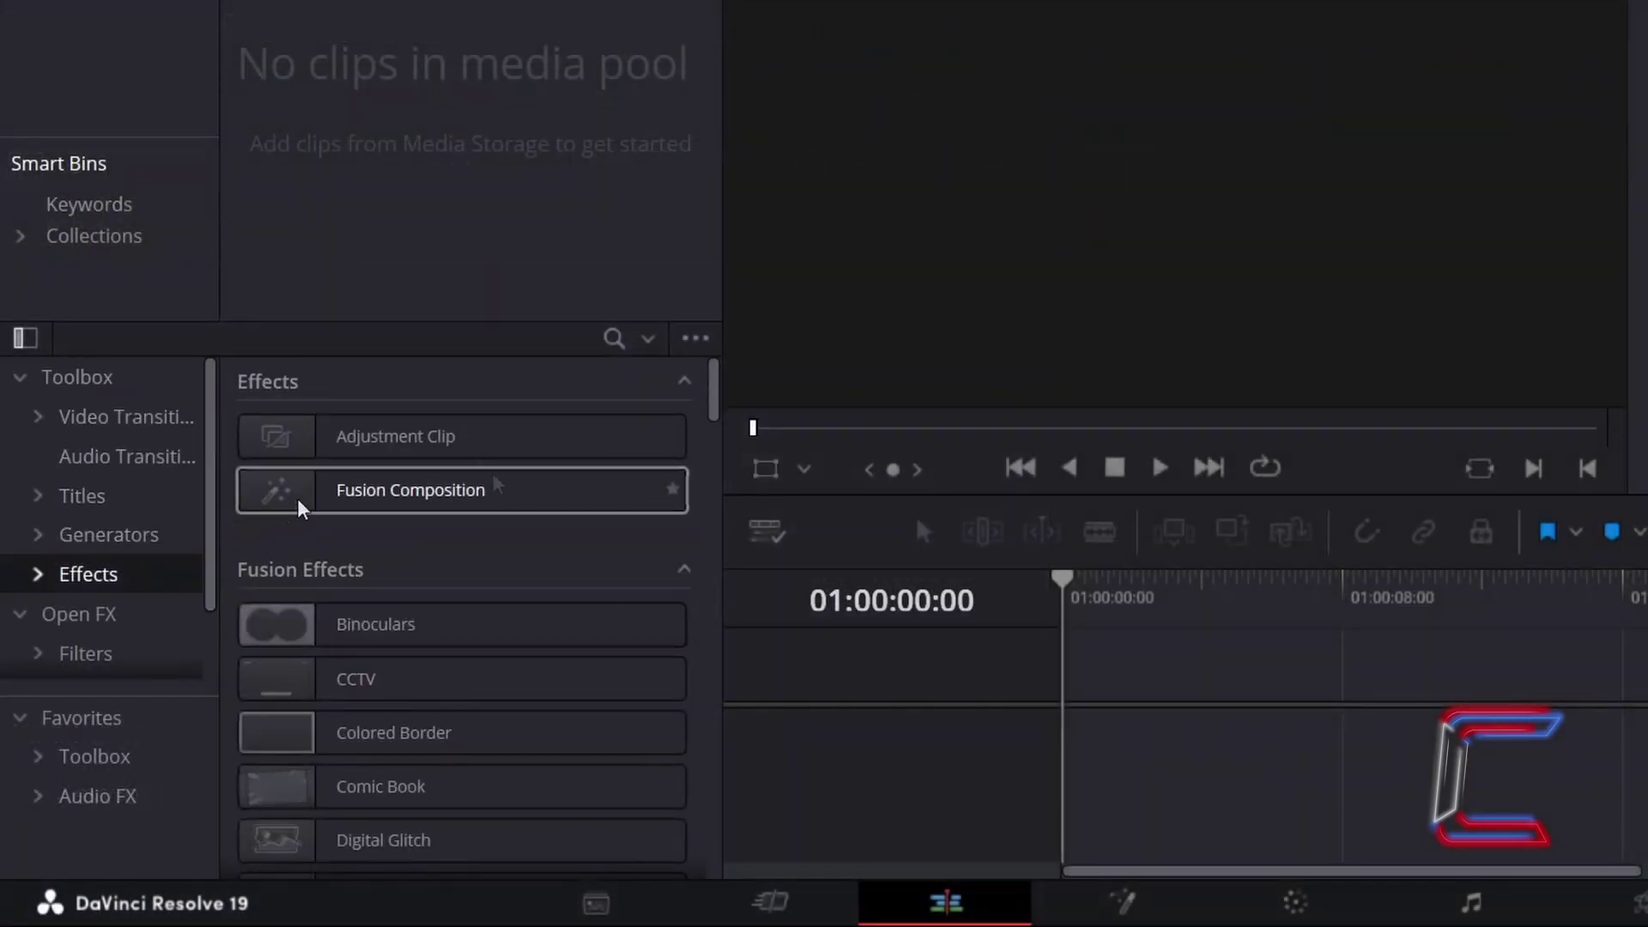
{"action": "left_click_drag", "start_coordinate": [513, 502], "coordinate": [1071, 686]}
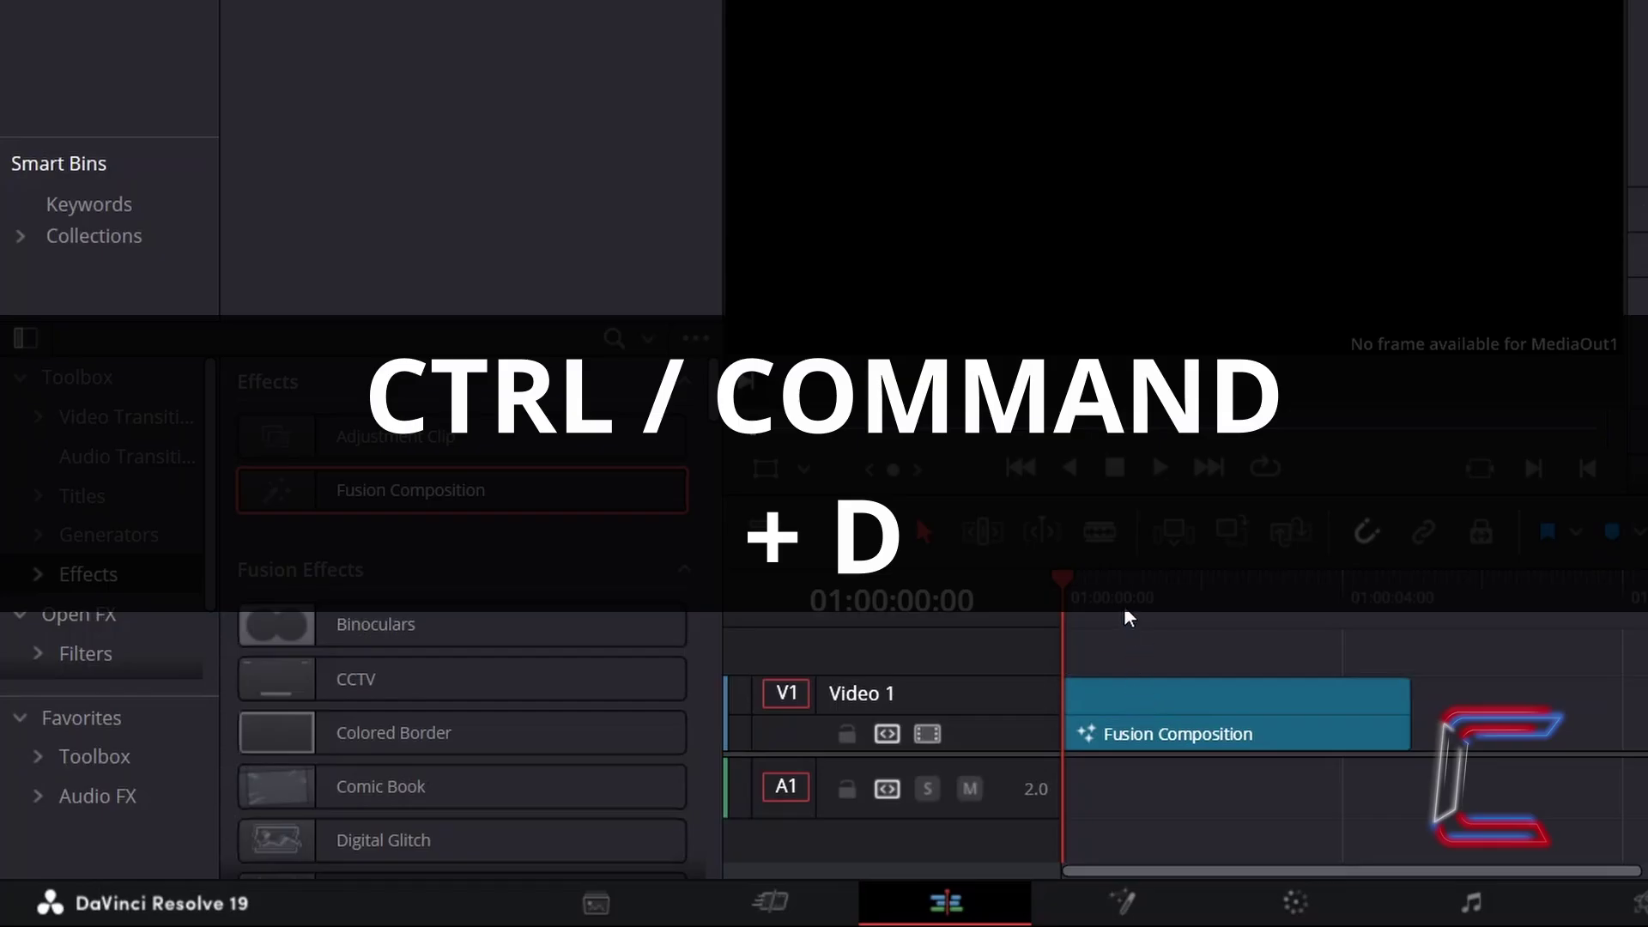
- Change the Fusion Composition clip's duration to the 15-second preset
{"action": "key", "text": "ctrl+d"}
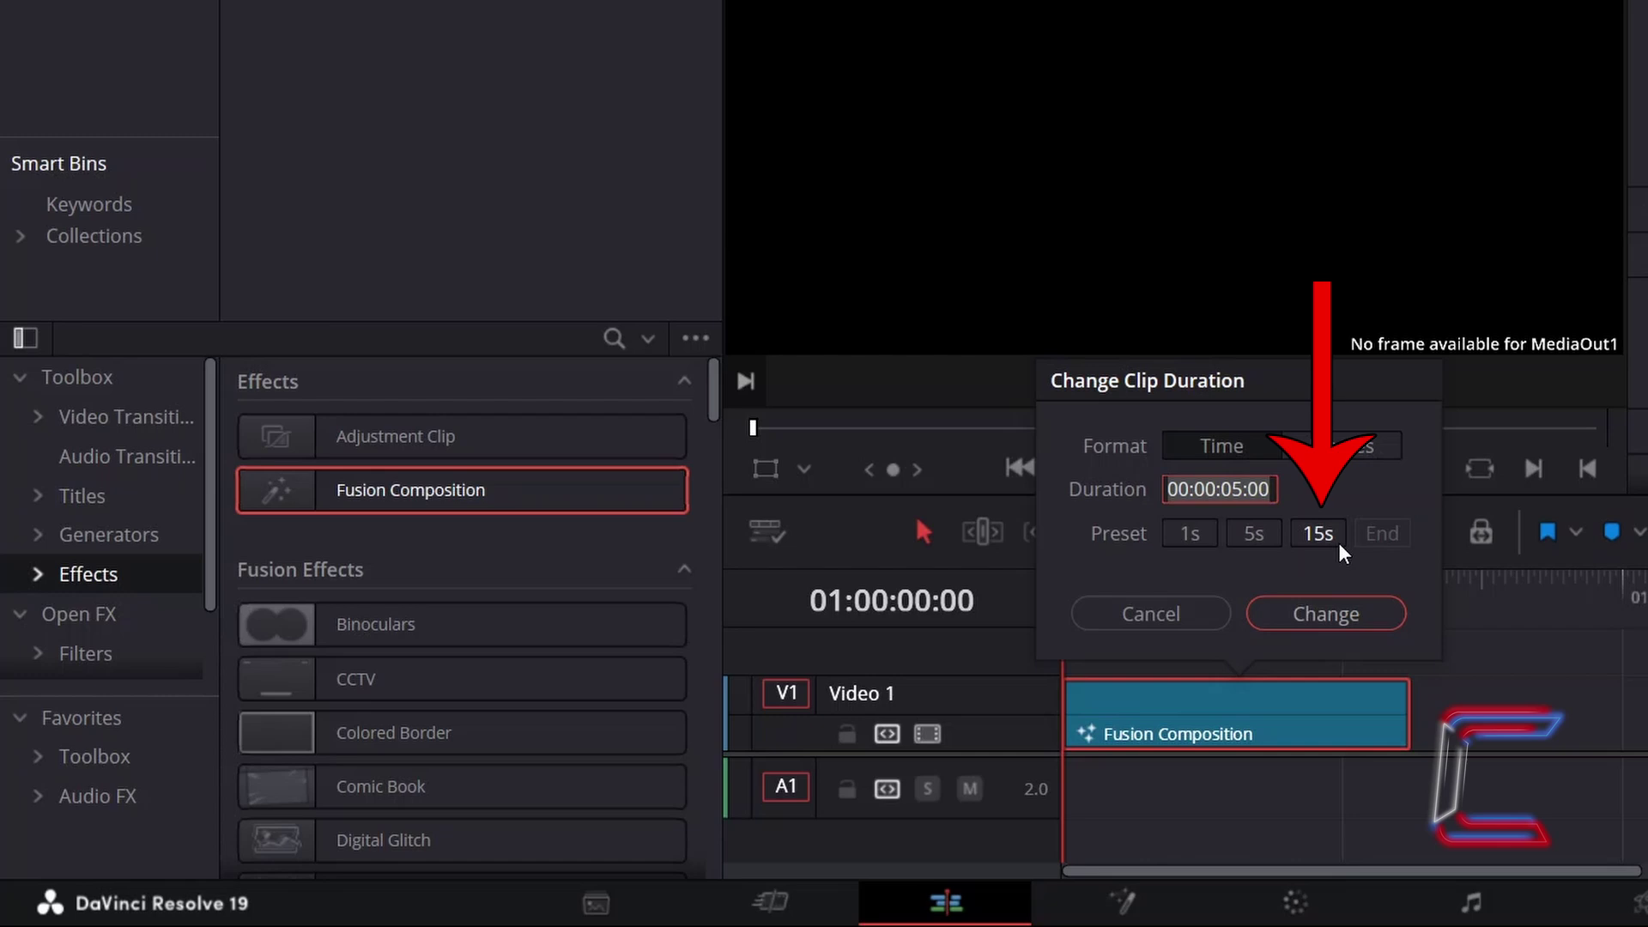
{"action": "left_click", "coordinate": [1334, 539]}
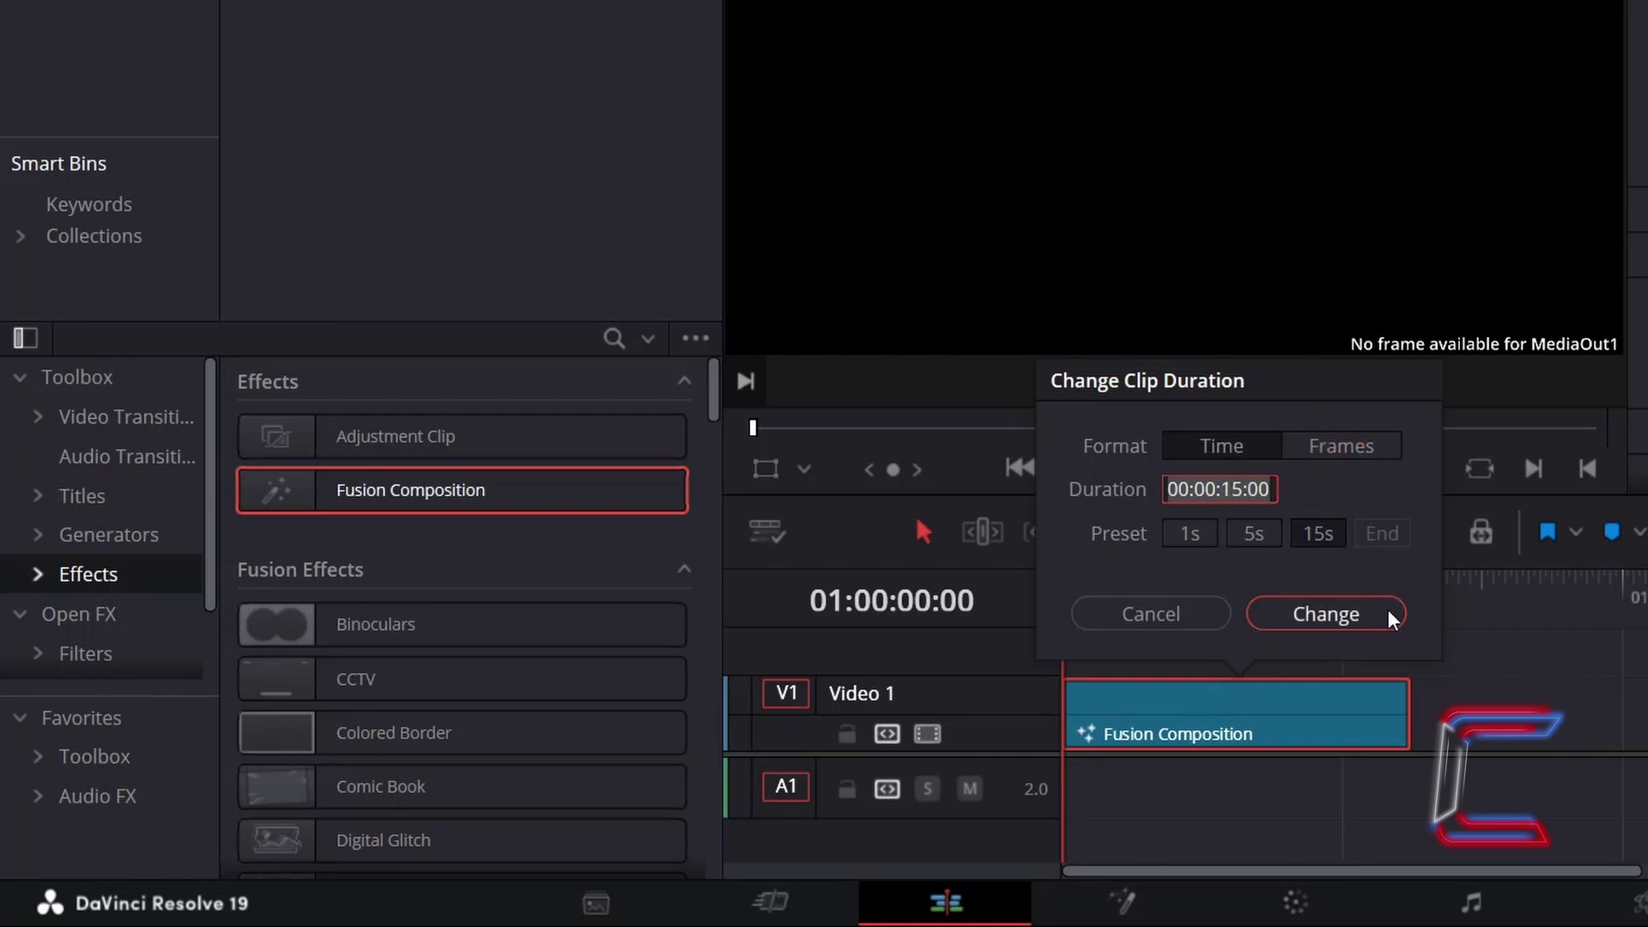
{"action": "left_click", "coordinate": [1383, 616]}
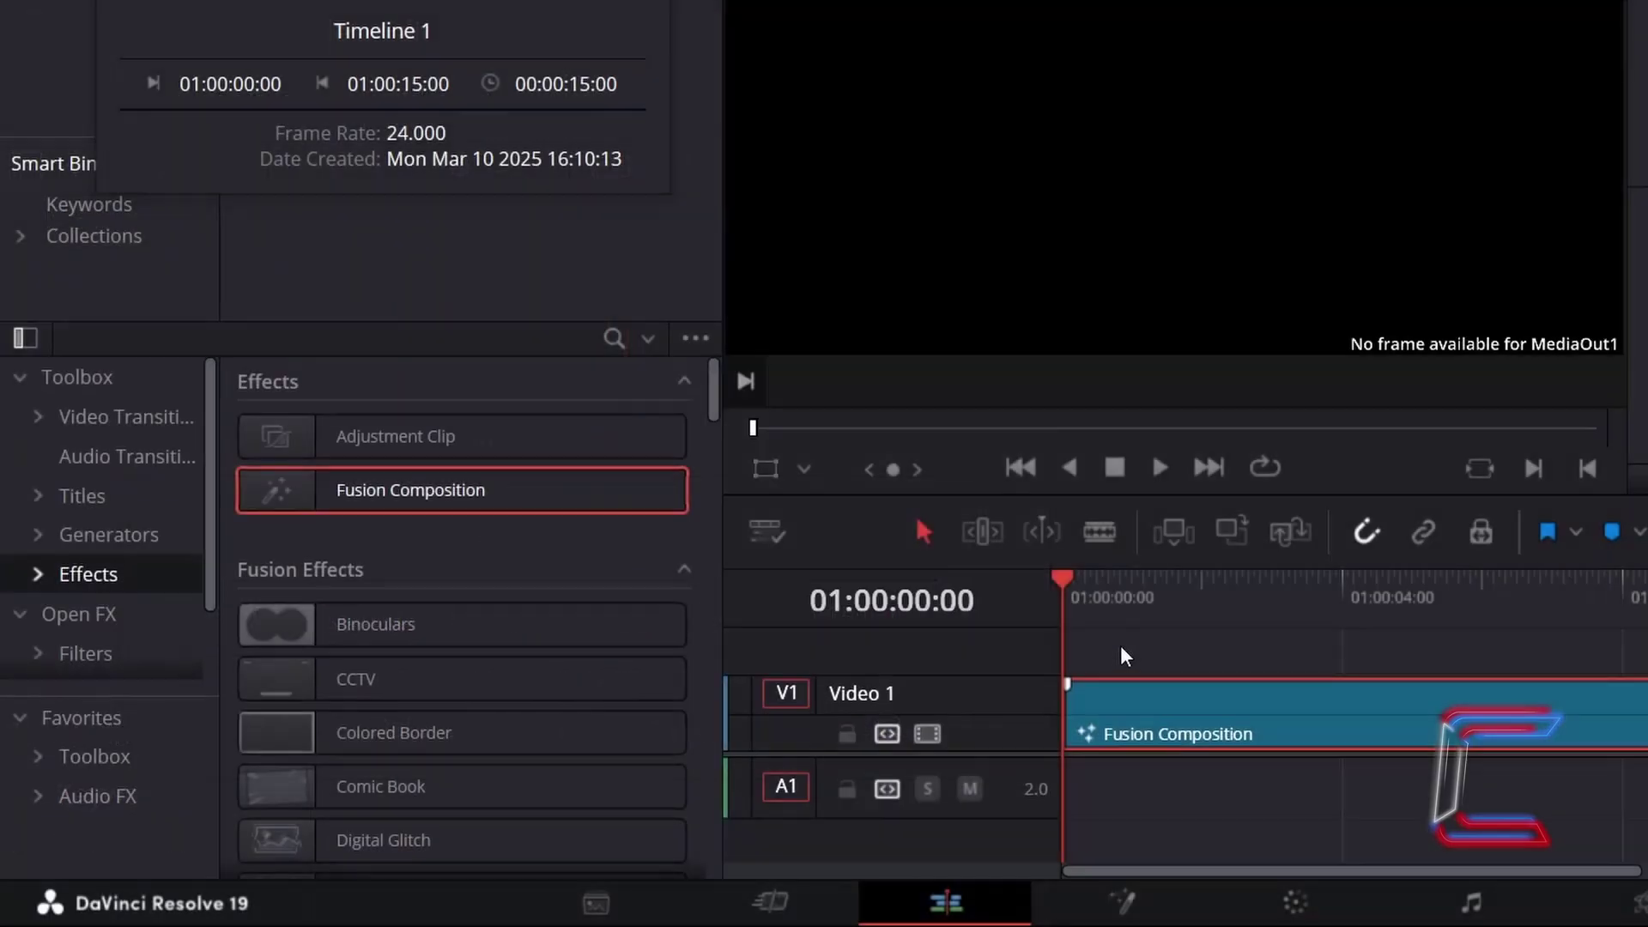
- Open the clip in the Fusion page, add a Rectangle node and show its output in the viewer
{"action": "right_click", "coordinate": [1119, 694]}
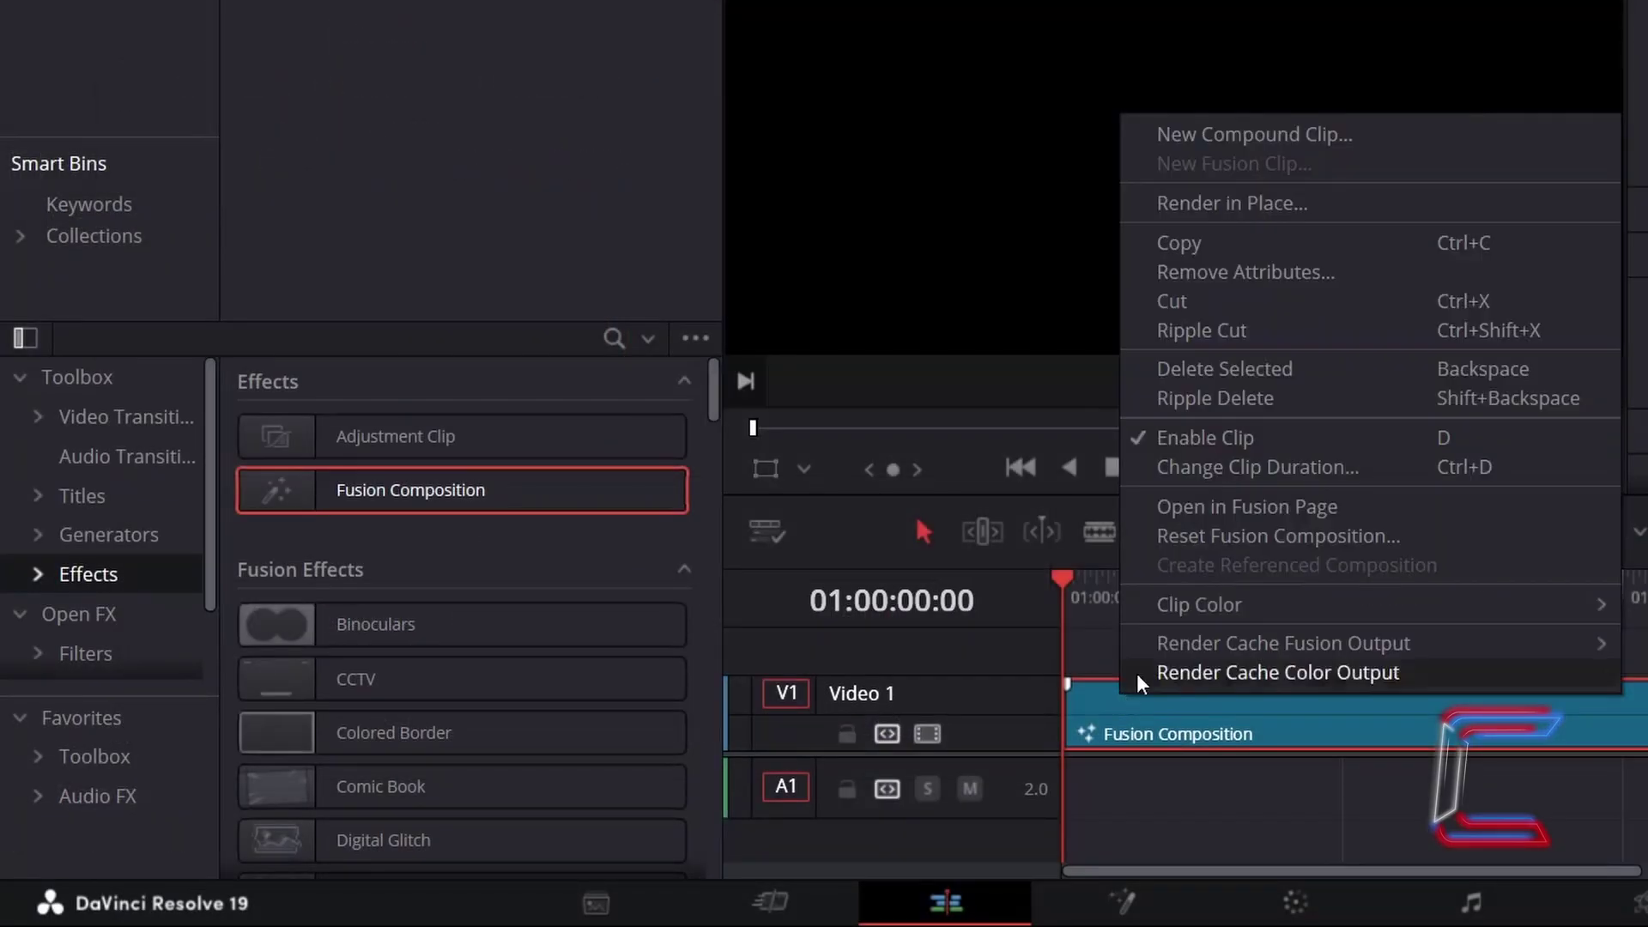
{"action": "left_click", "coordinate": [1381, 513]}
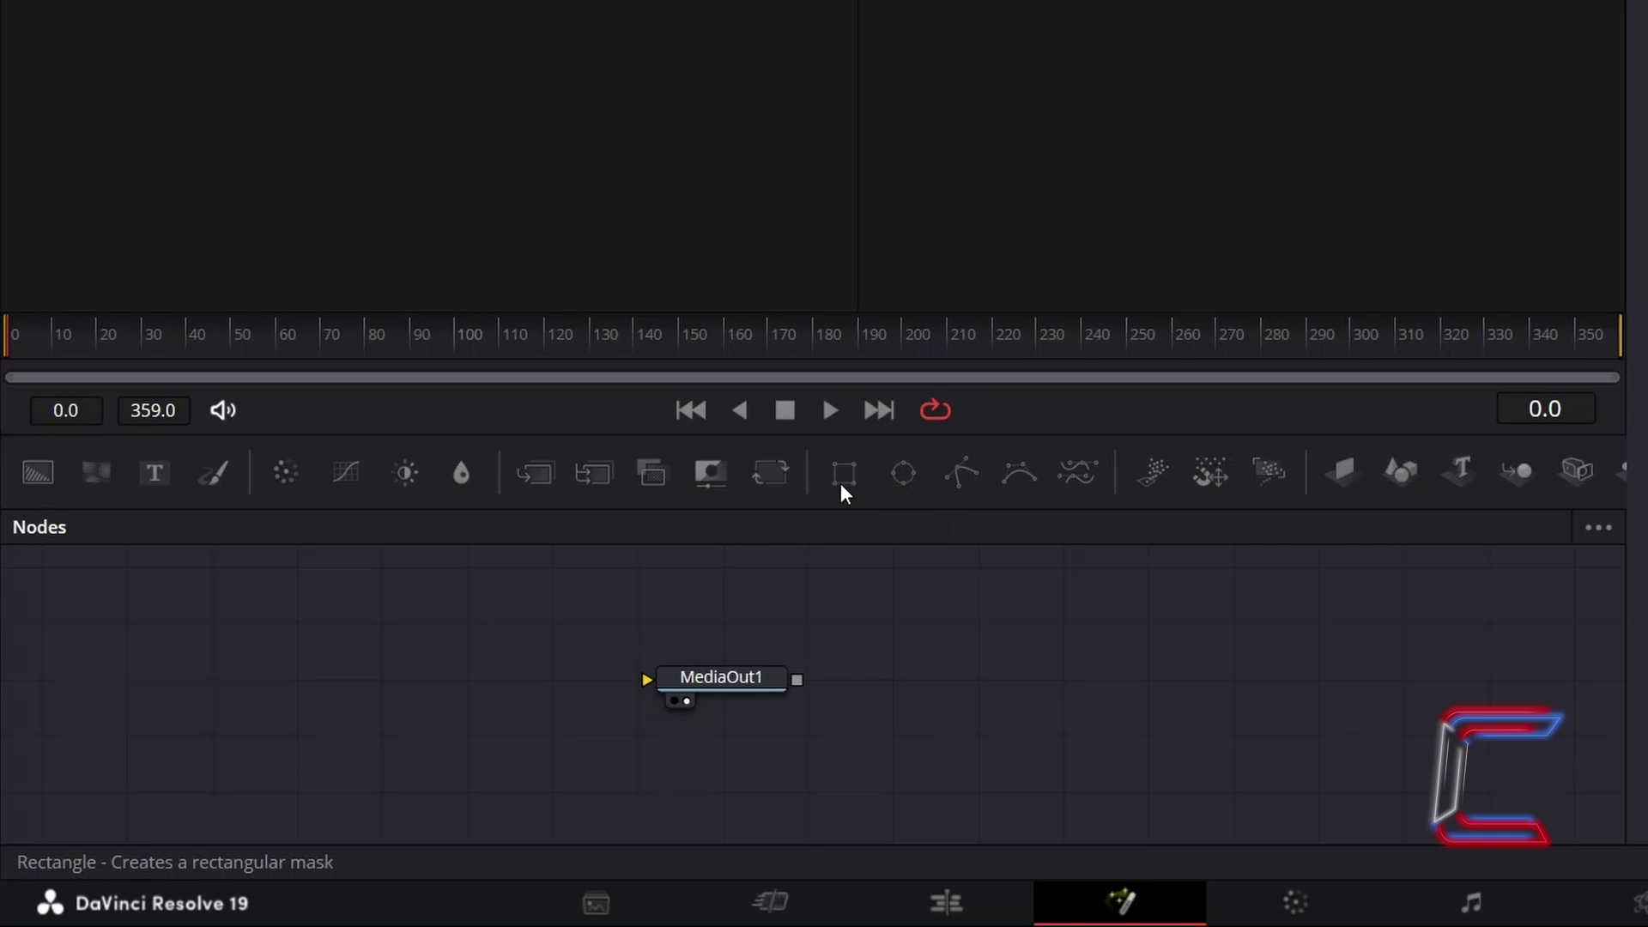
{"action": "left_click", "coordinate": [844, 489]}
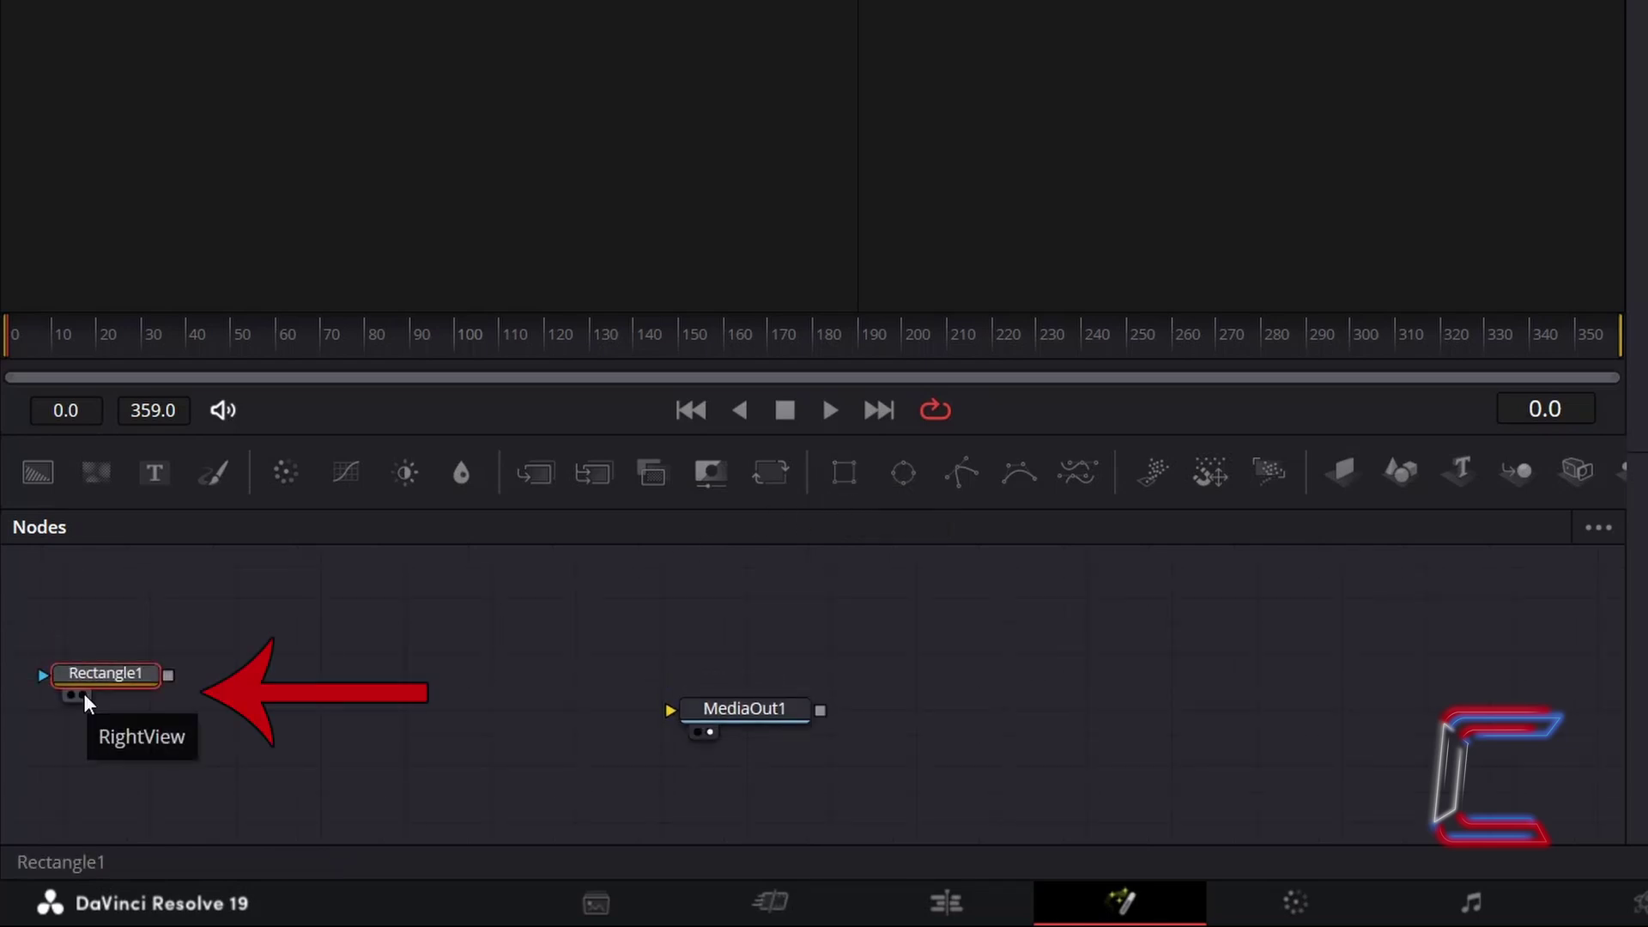
{"action": "left_click", "coordinate": [83, 696]}
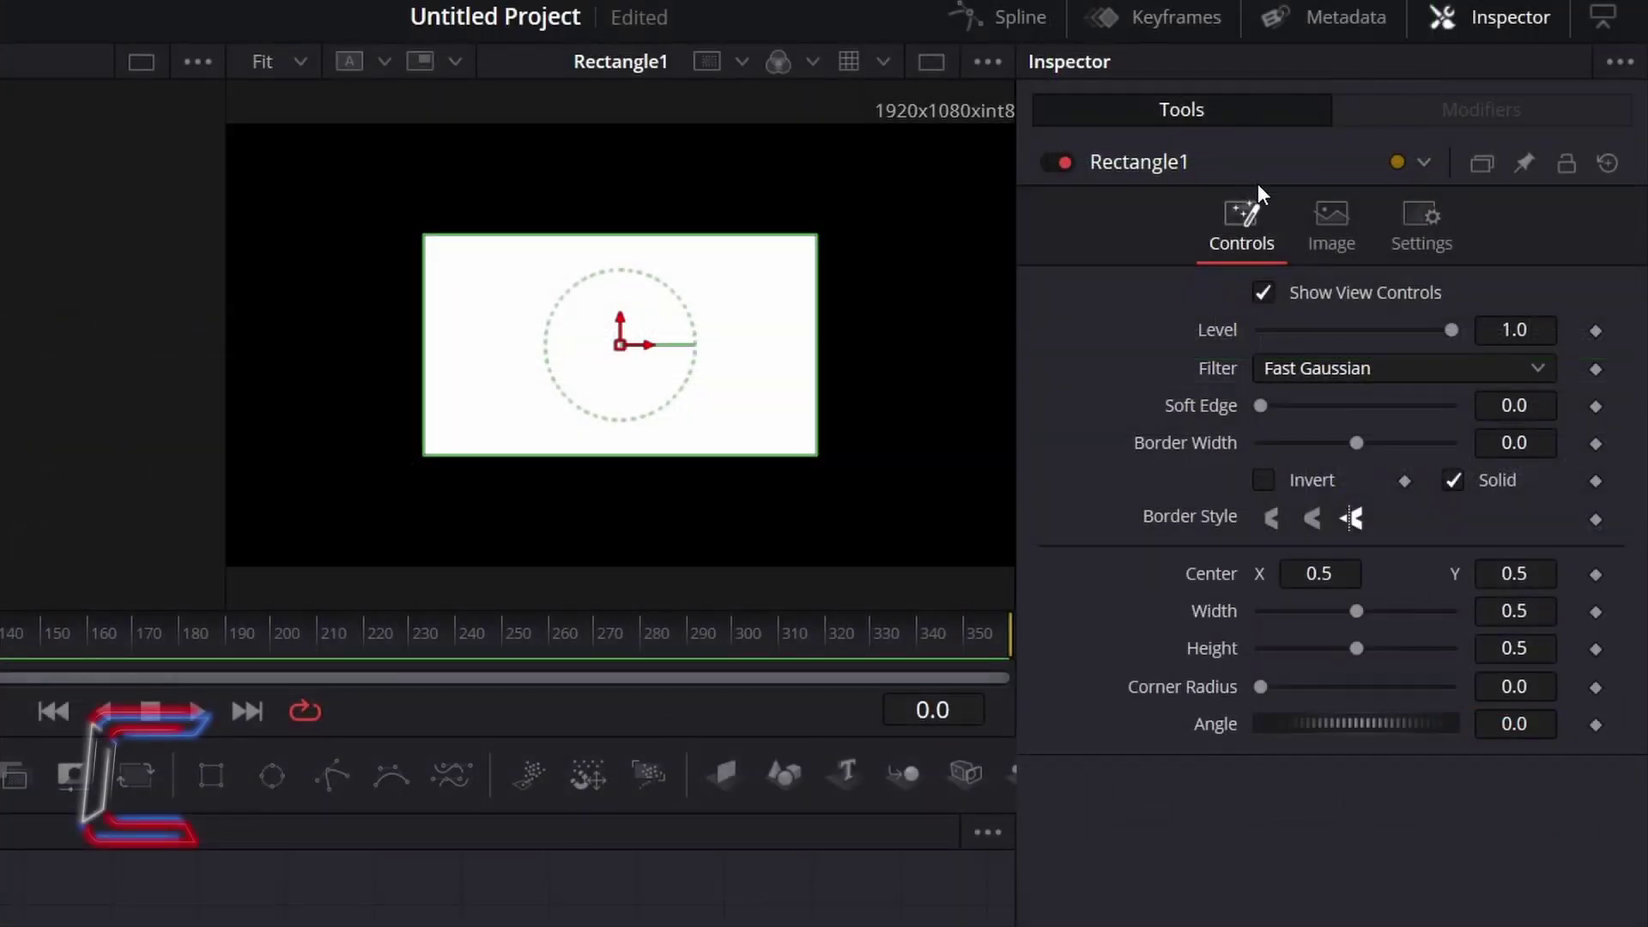
- Make the rectangle an unfilled outline with a Border Width of 0.01
{"action": "left_click", "coordinate": [1453, 480]}
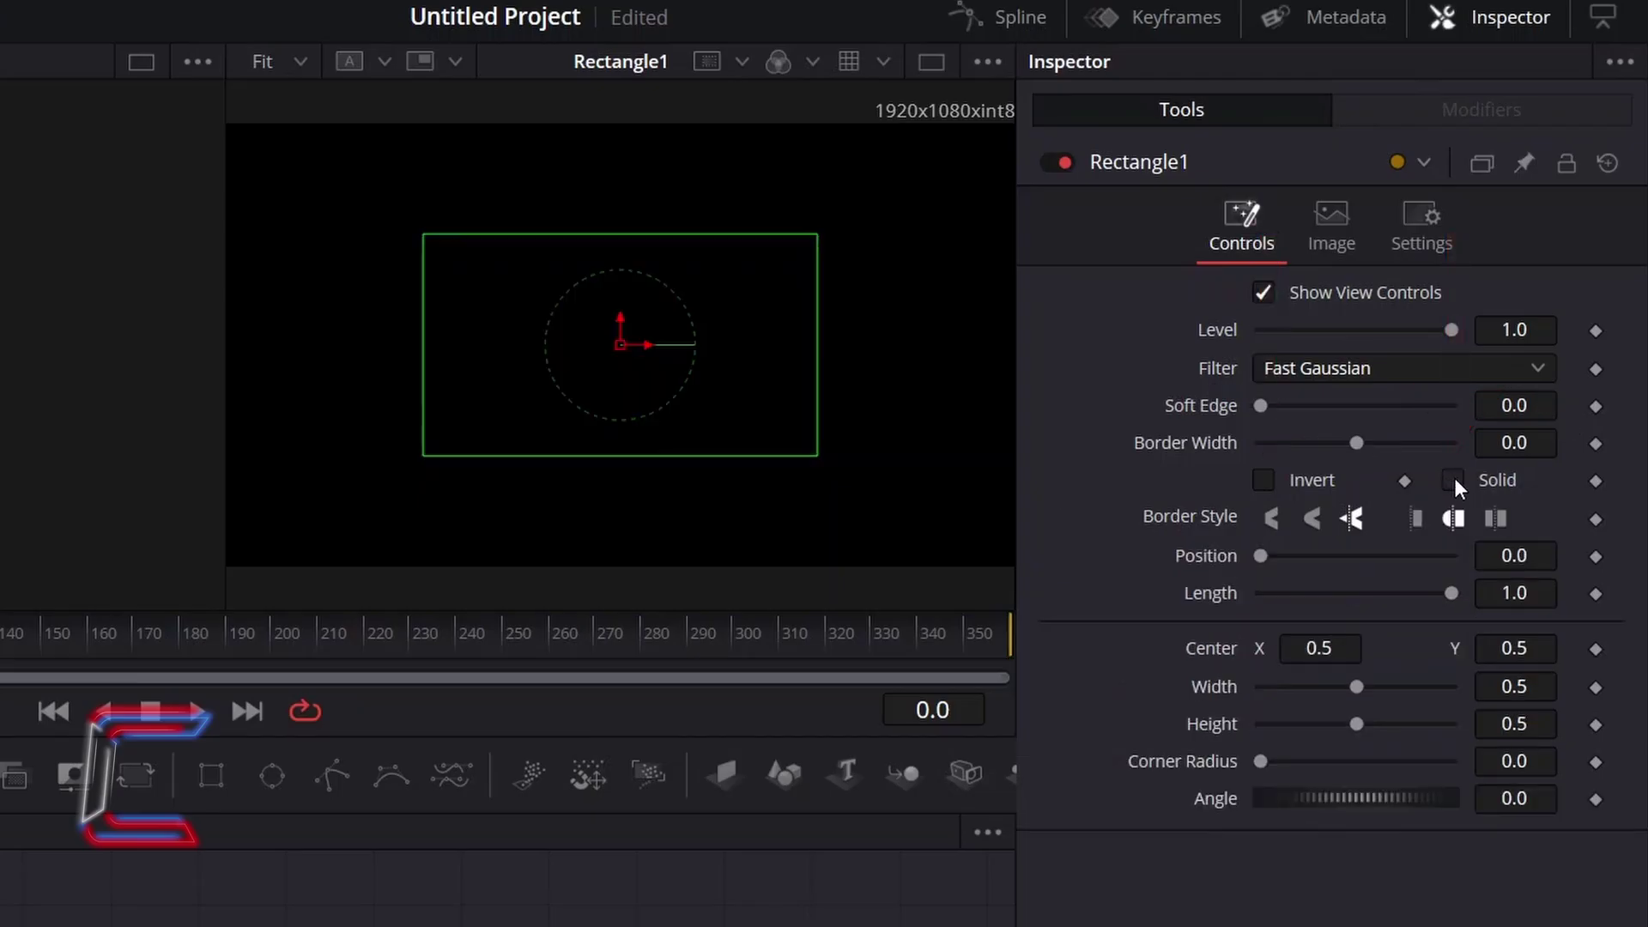
{"action": "left_click", "coordinate": [1540, 441]}
{"action": "type", "text": "1"}
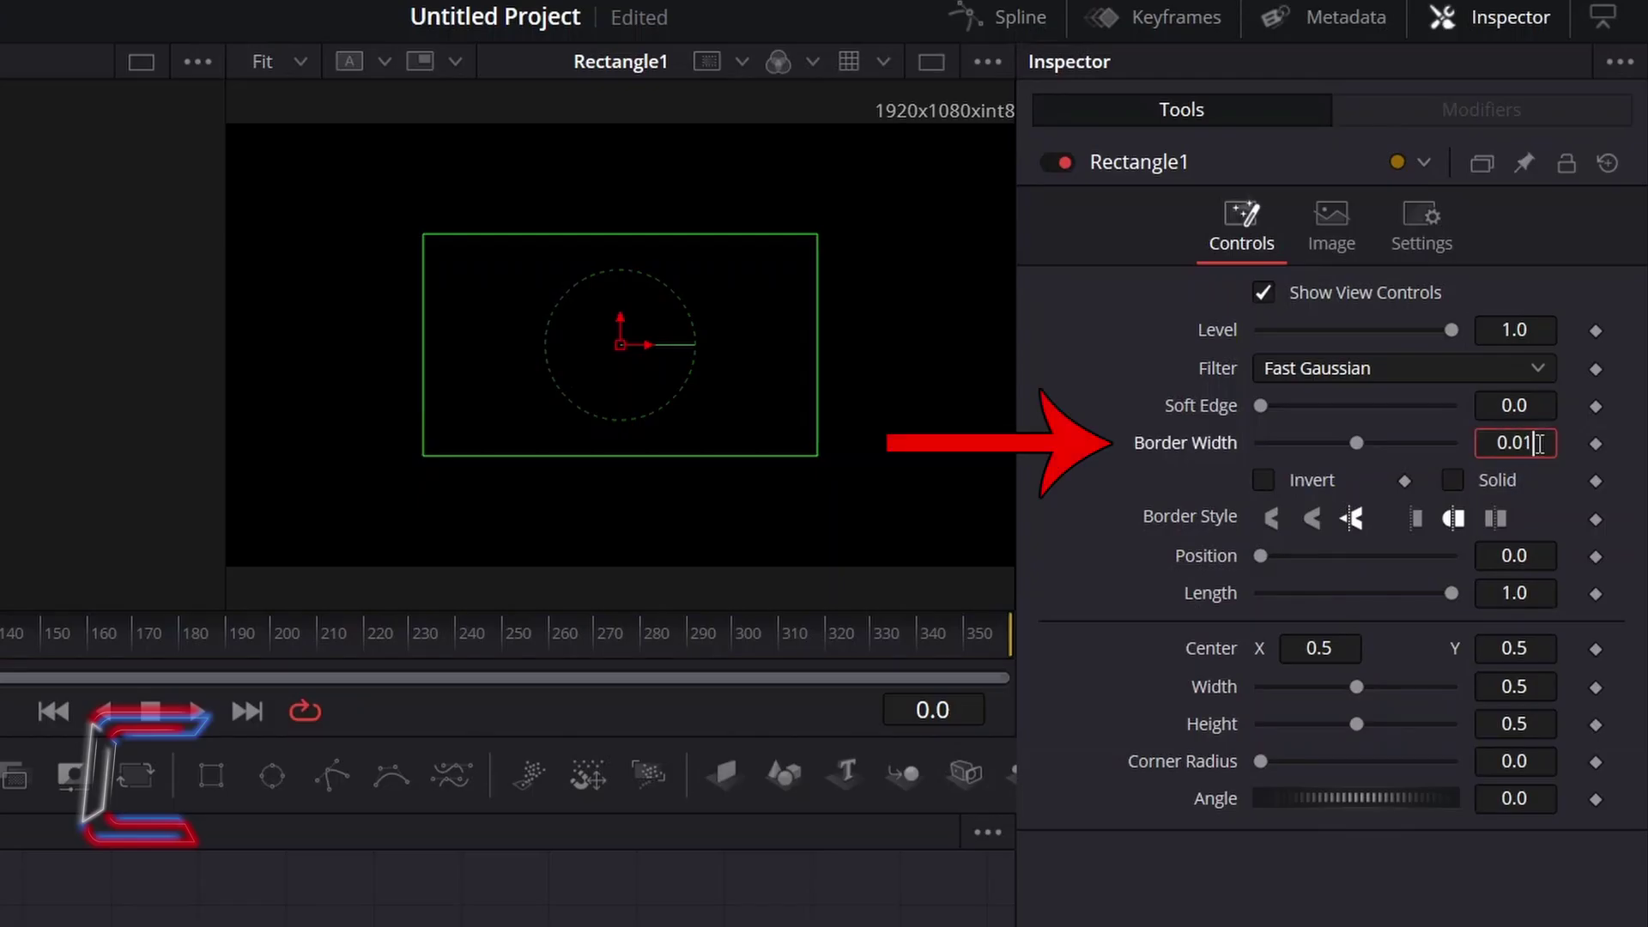
{"action": "key", "text": "Tab"}
{"action": "left_click", "coordinate": [1428, 691]}
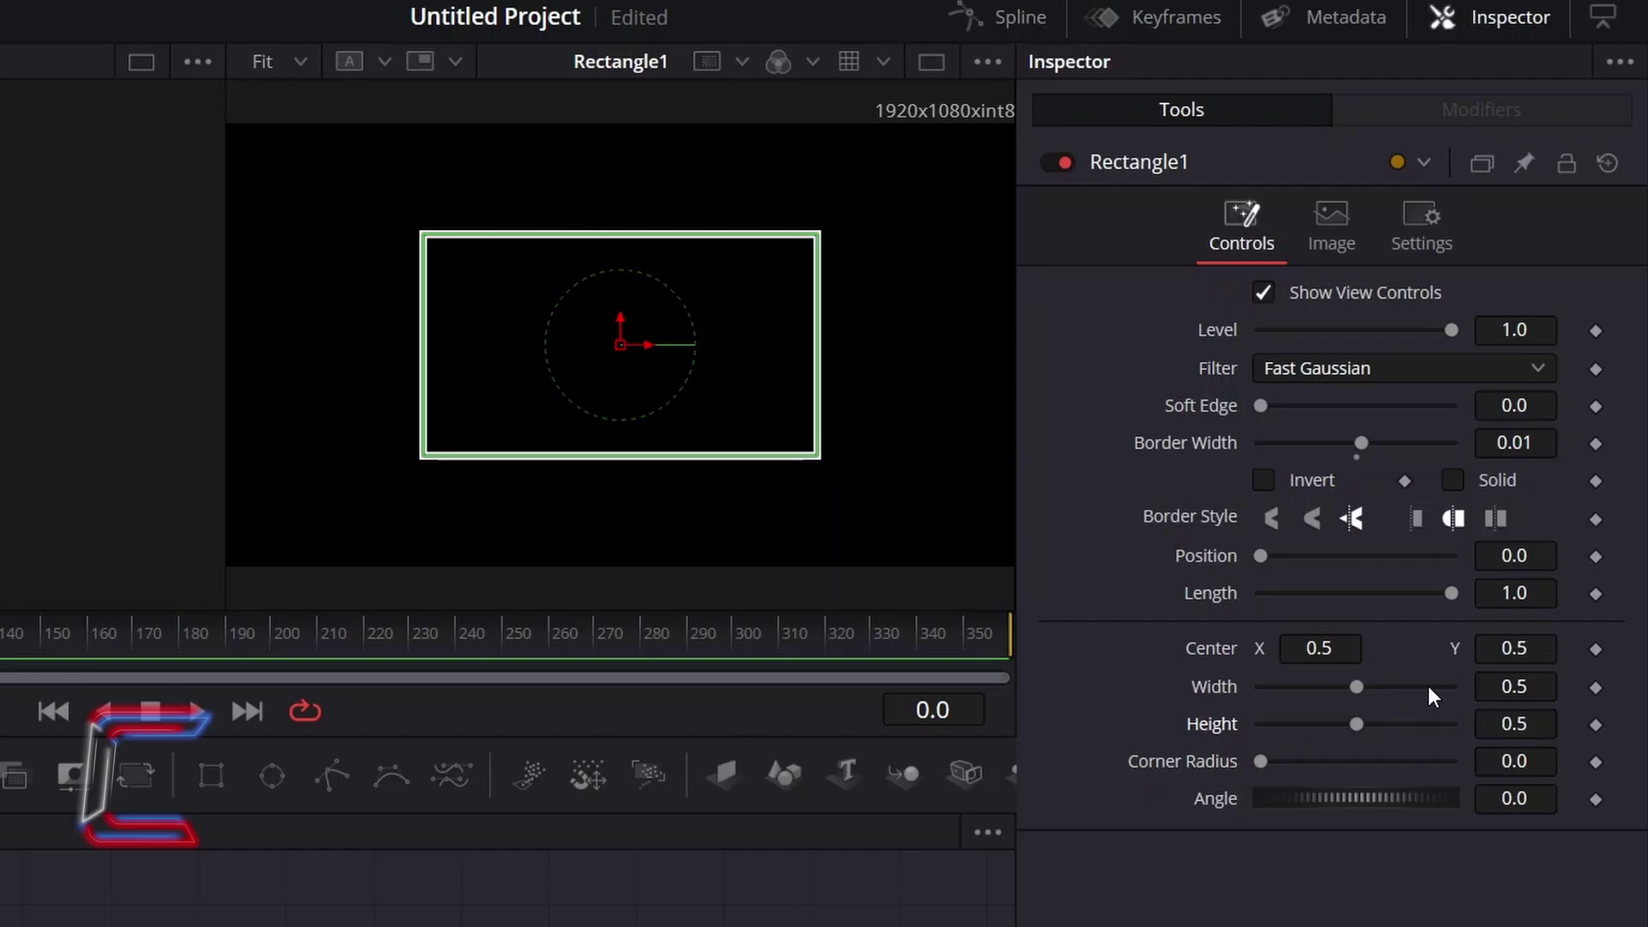
- Size the rectangle 0.7 by 0.7 and give it a Soft Edge of 0.008
{"action": "left_click", "coordinate": [1537, 682]}
{"action": "key", "text": "BackSpace"}
{"action": "type", "text": "7"}
{"action": "key", "text": "Tab"}
{"action": "type", "text": "0.6"}
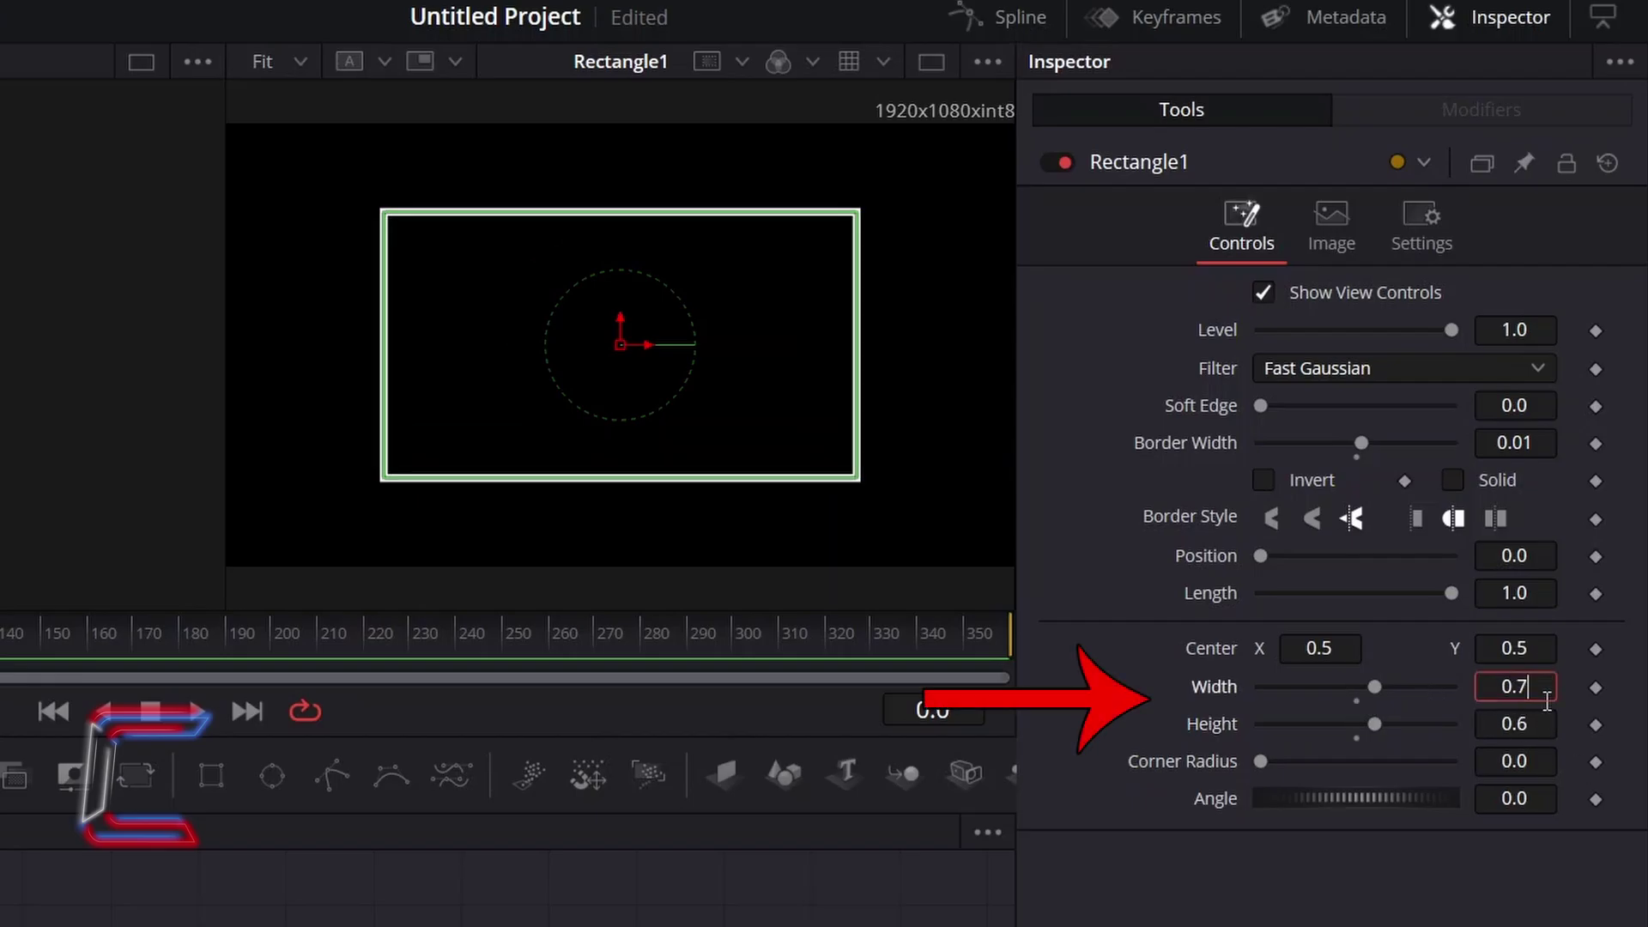
{"action": "key", "text": "BackSpace"}
{"action": "type", "text": "7"}
{"action": "key", "text": "Tab"}
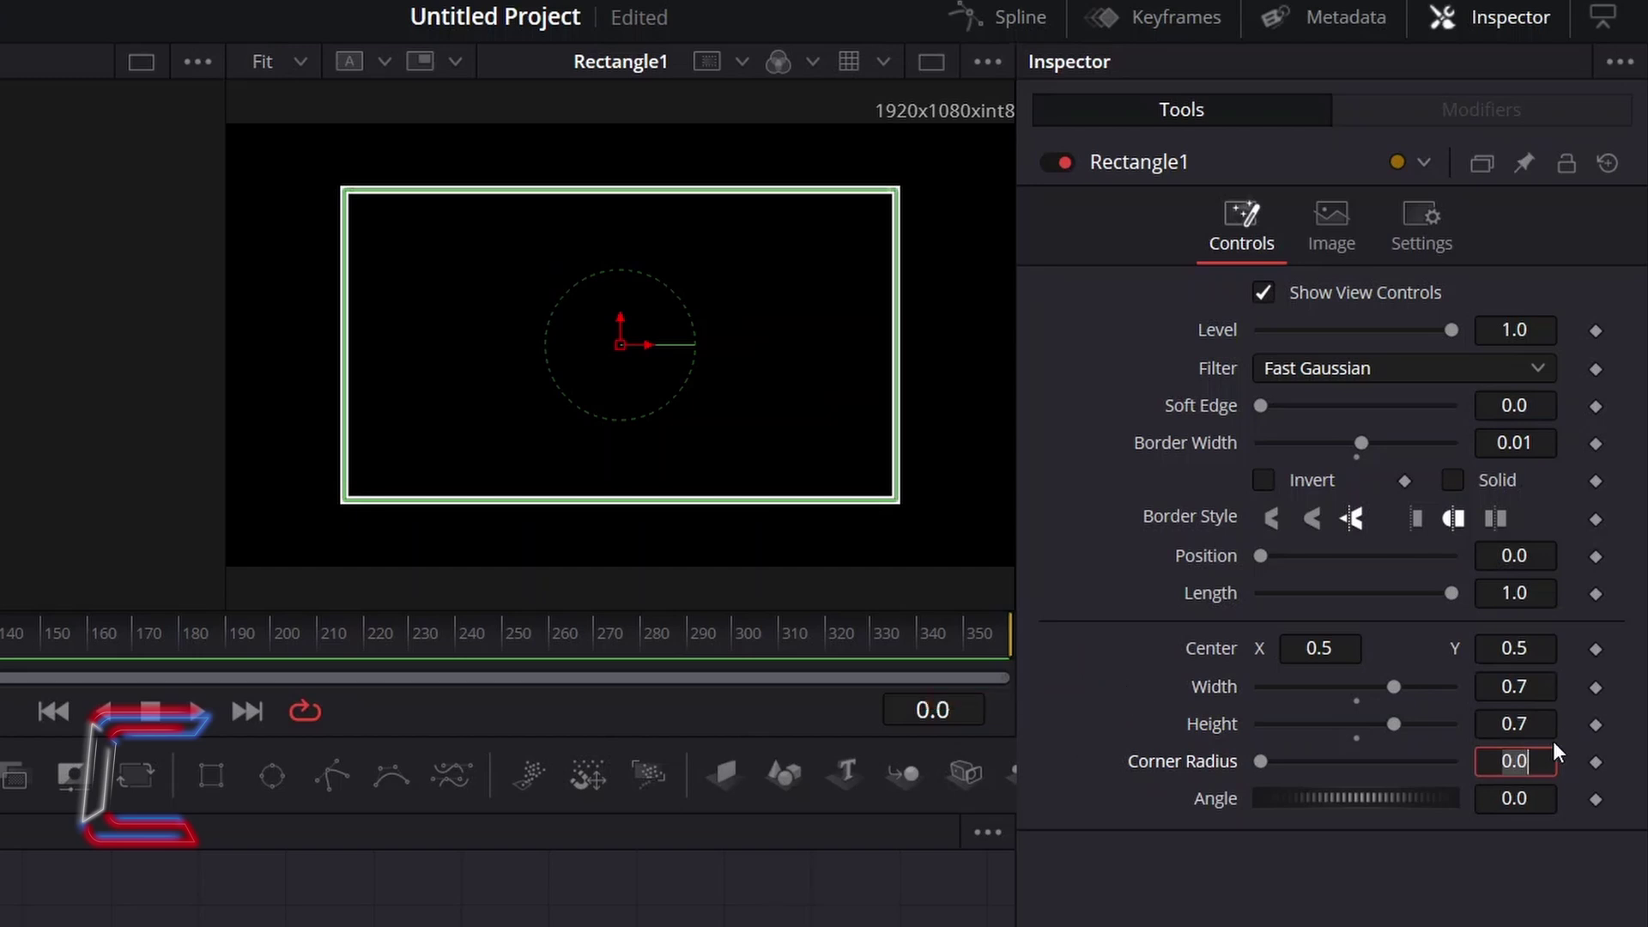
{"action": "left_click", "coordinate": [1540, 407]}
{"action": "type", "text": "08"}
{"action": "key", "text": "Tab"}
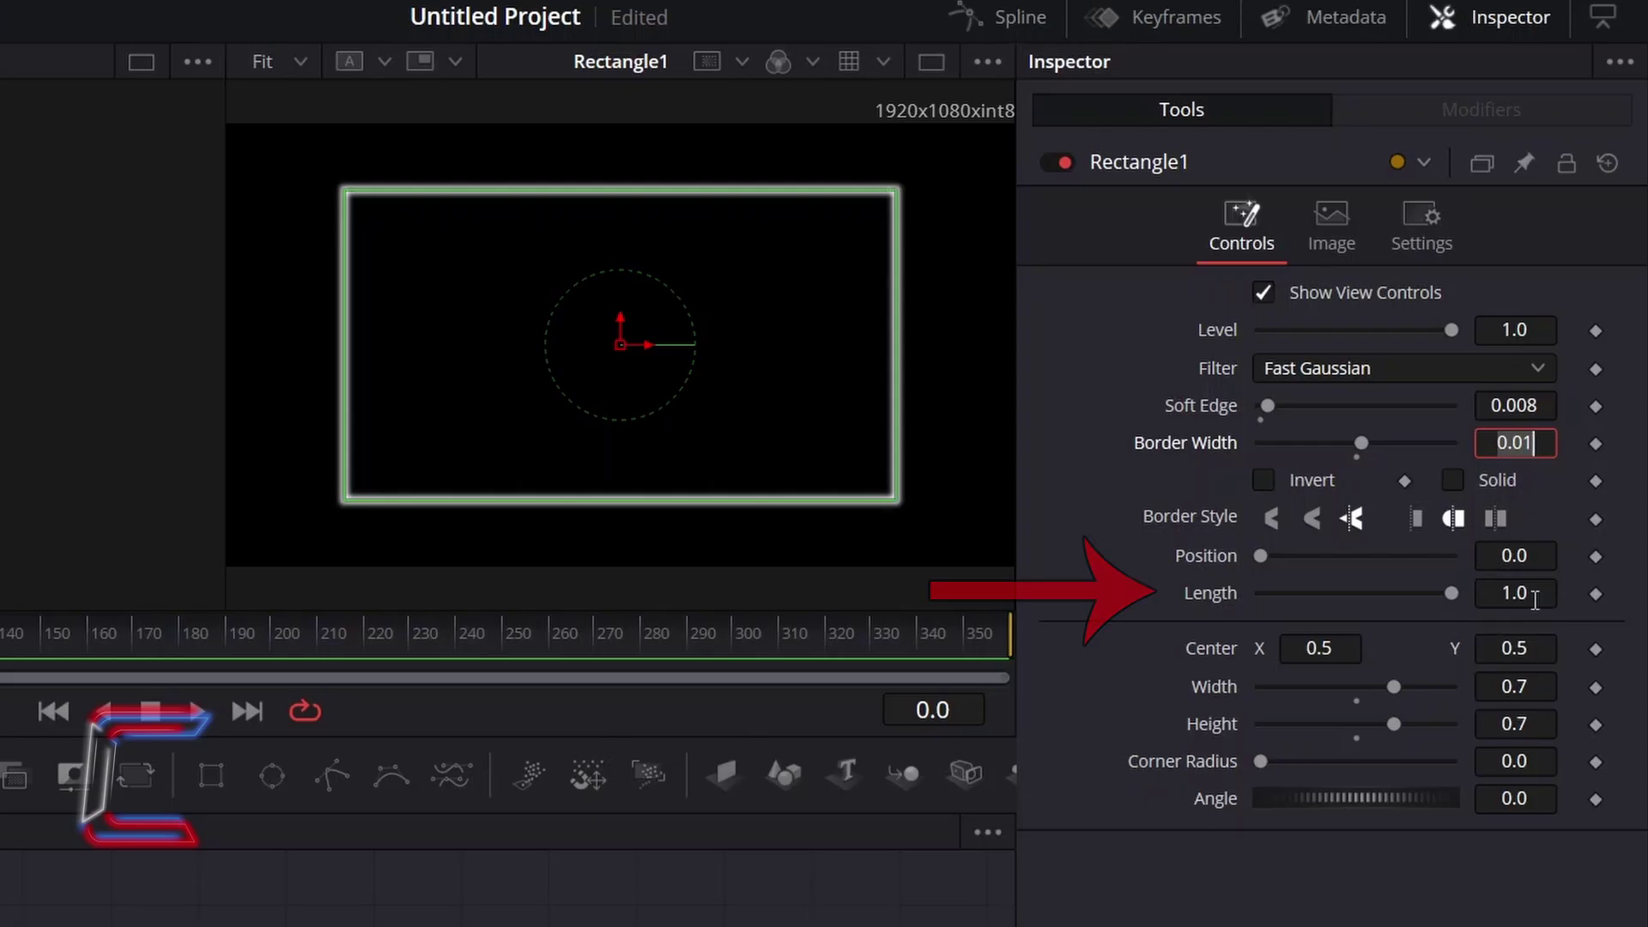
- Shorten the outline's Length to 0.25 and set the Corner Radius to 0.5
{"action": "left_click_drag", "start_coordinate": [1450, 595], "coordinate": [1308, 564]}
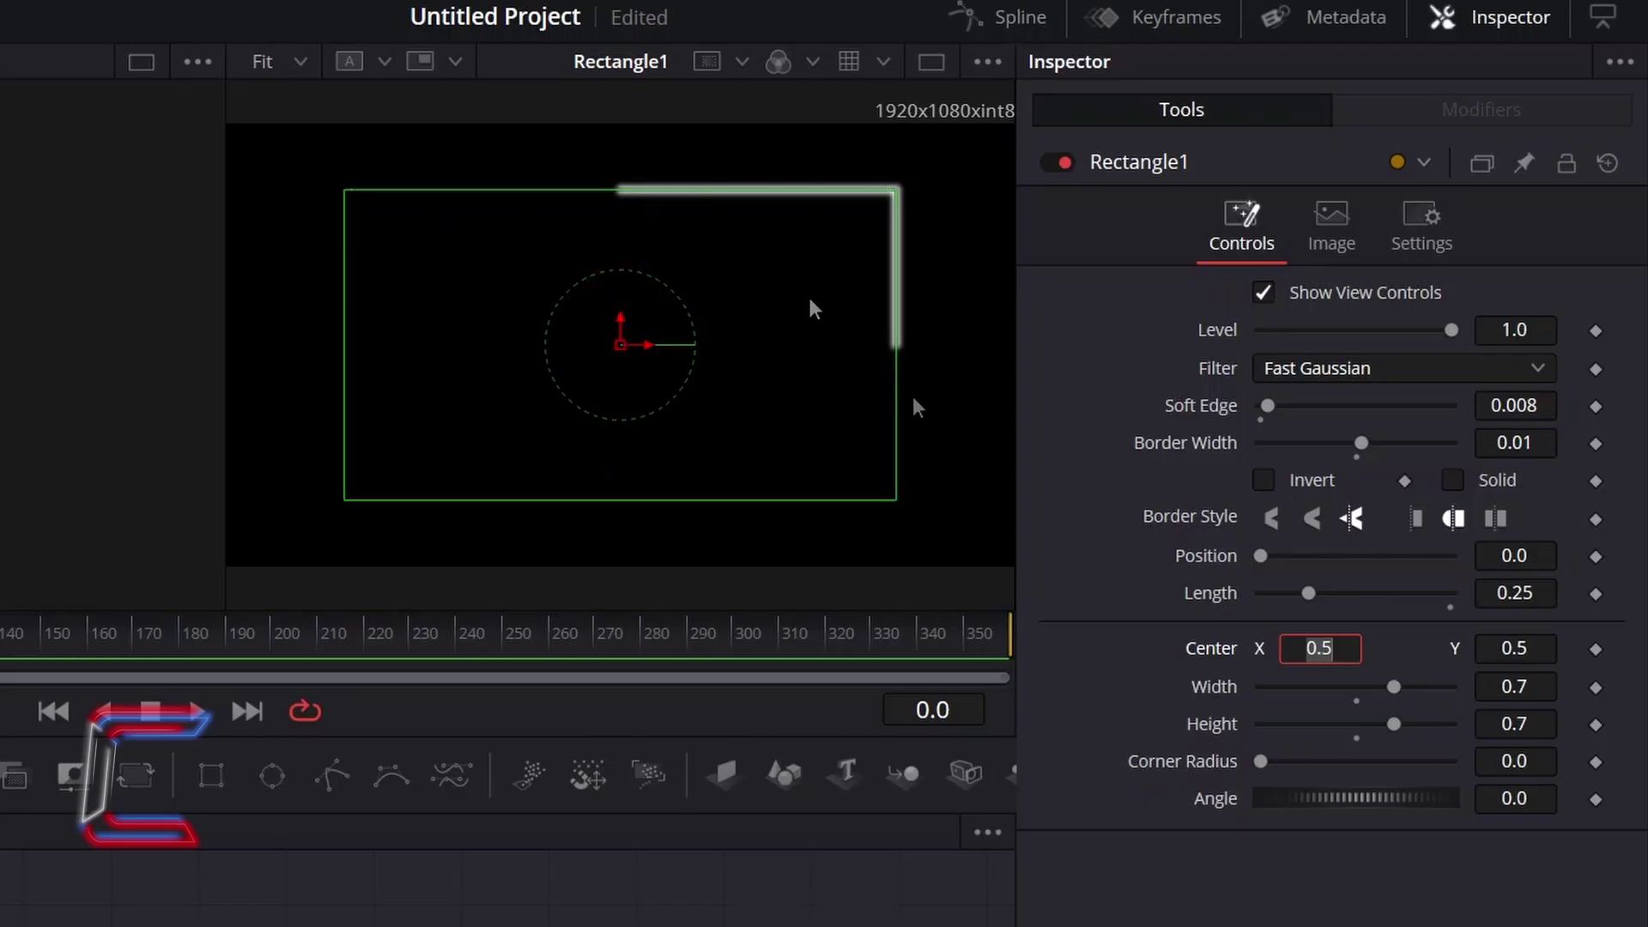
{"action": "mouse_move", "coordinate": [1261, 762]}
{"action": "left_mouse_down"}
{"action": "mouse_move", "coordinate": [1356, 779]}
{"action": "mouse_move", "coordinate": [1234, 734]}
{"action": "mouse_move", "coordinate": [1274, 765]}
{"action": "mouse_move", "coordinate": [1357, 785]}
{"action": "left_mouse_up"}
{"action": "left_click", "coordinate": [1545, 768]}
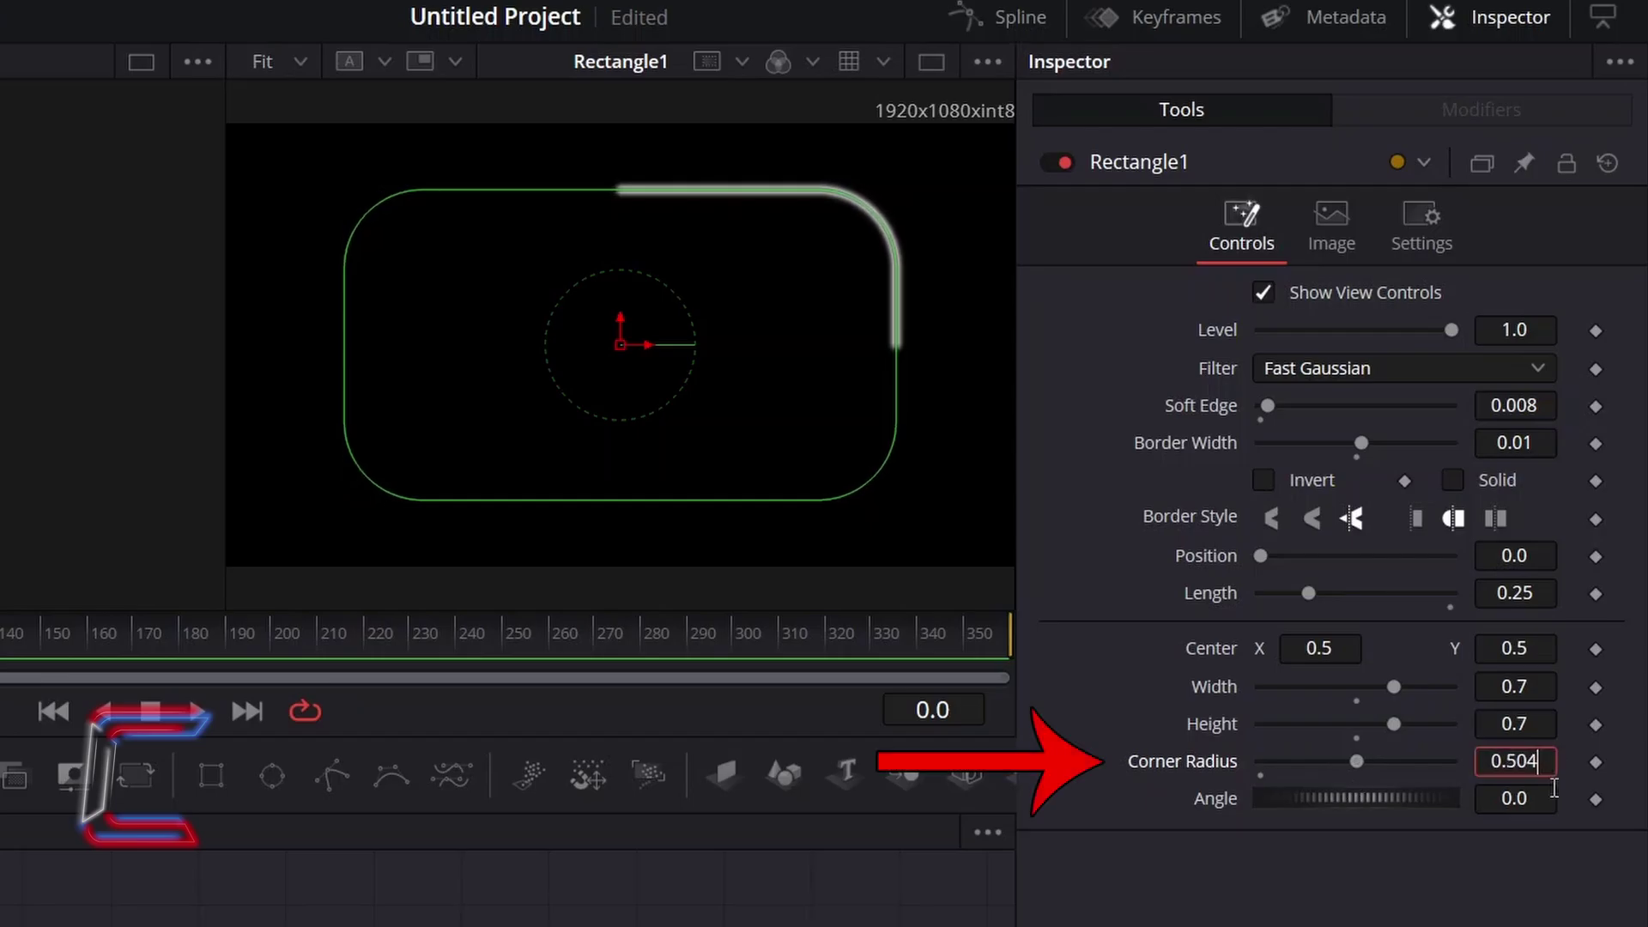
{"action": "type", "text": "0.5"}
{"action": "key", "text": "Tab"}
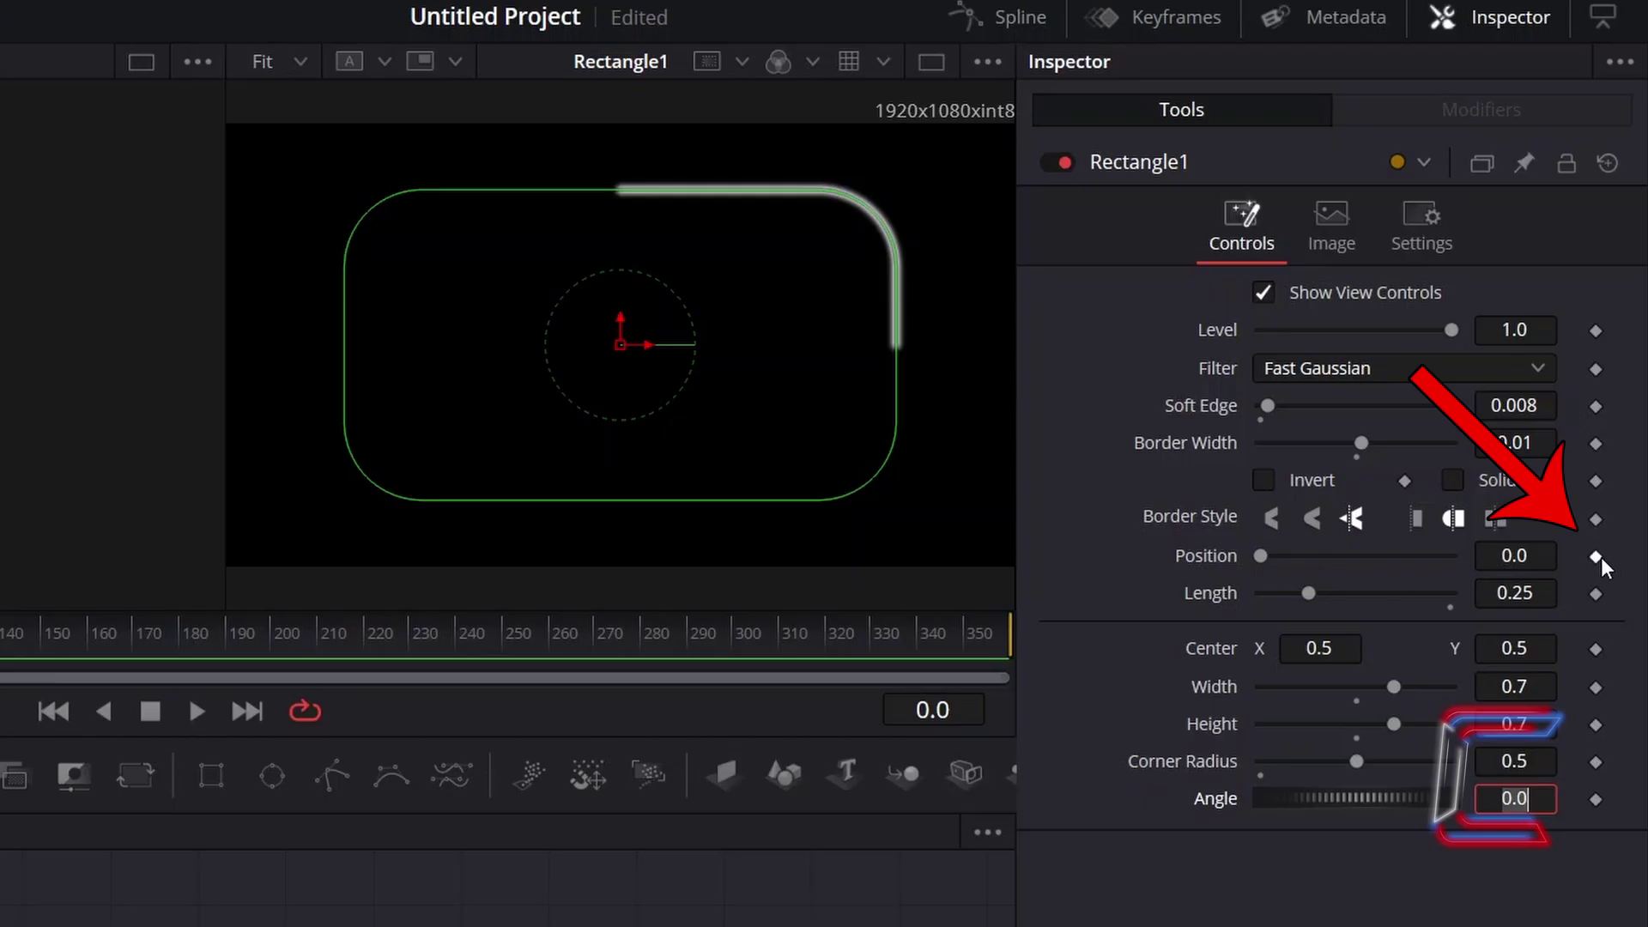
- Keyframe the stroke's Position at frame 0, then slide it around the rectangle at frame 71
{"action": "left_click", "coordinate": [1596, 556]}
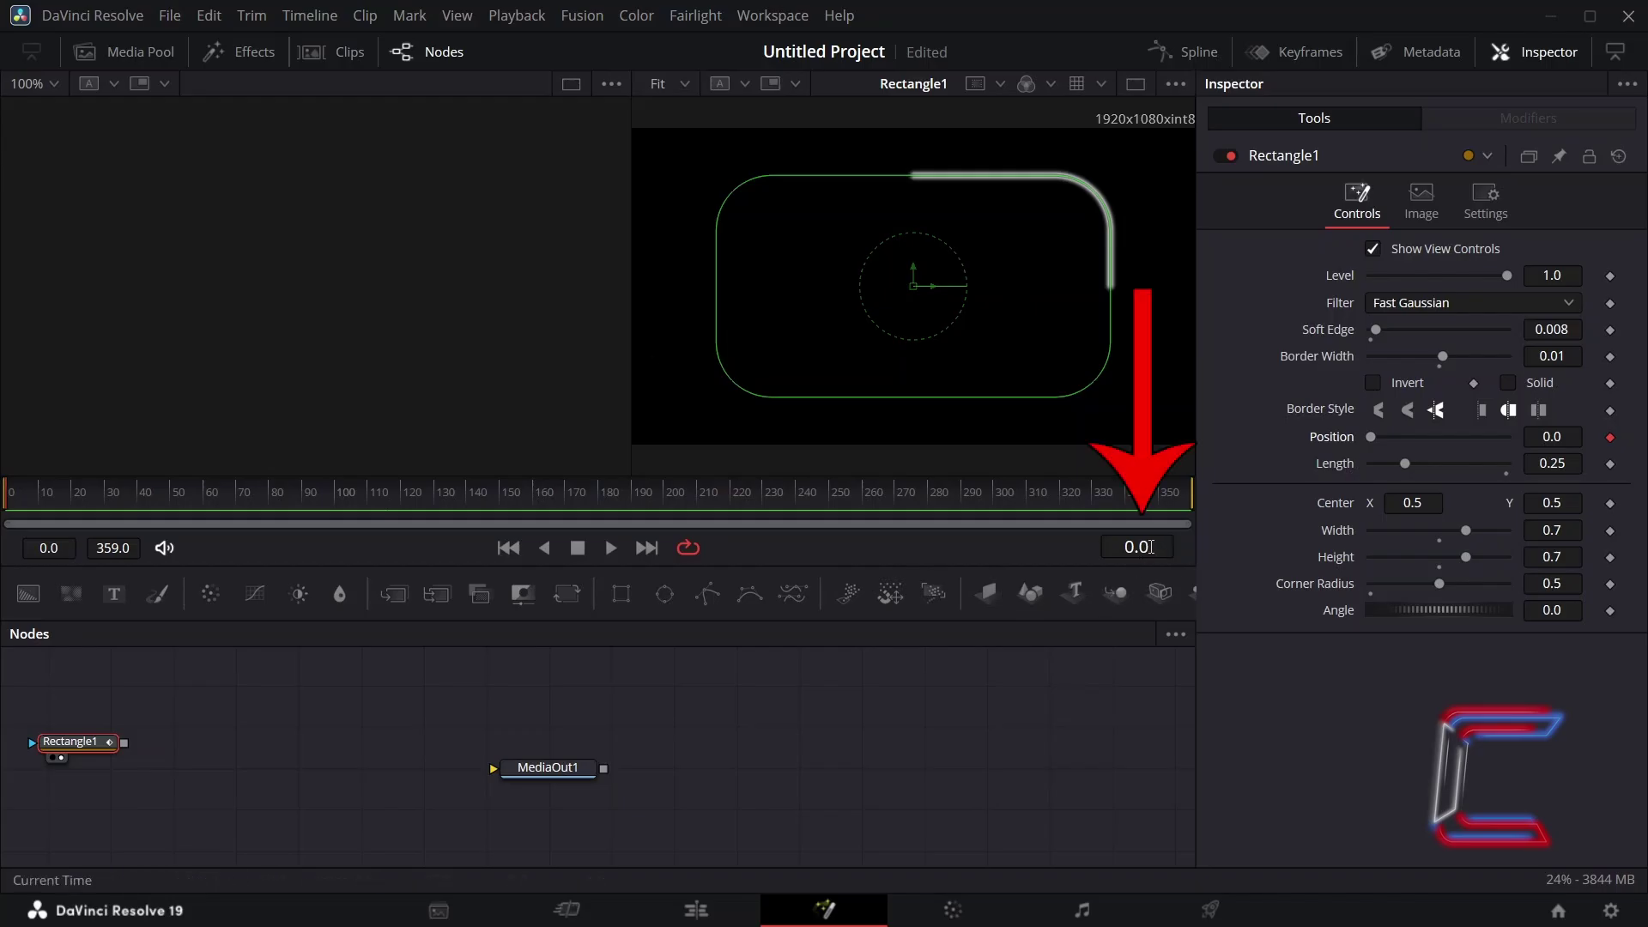
{"action": "left_click", "coordinate": [1151, 547]}
{"action": "double_click", "coordinate": [1151, 547]}
{"action": "type", "text": "71"}
{"action": "key", "text": "Return"}
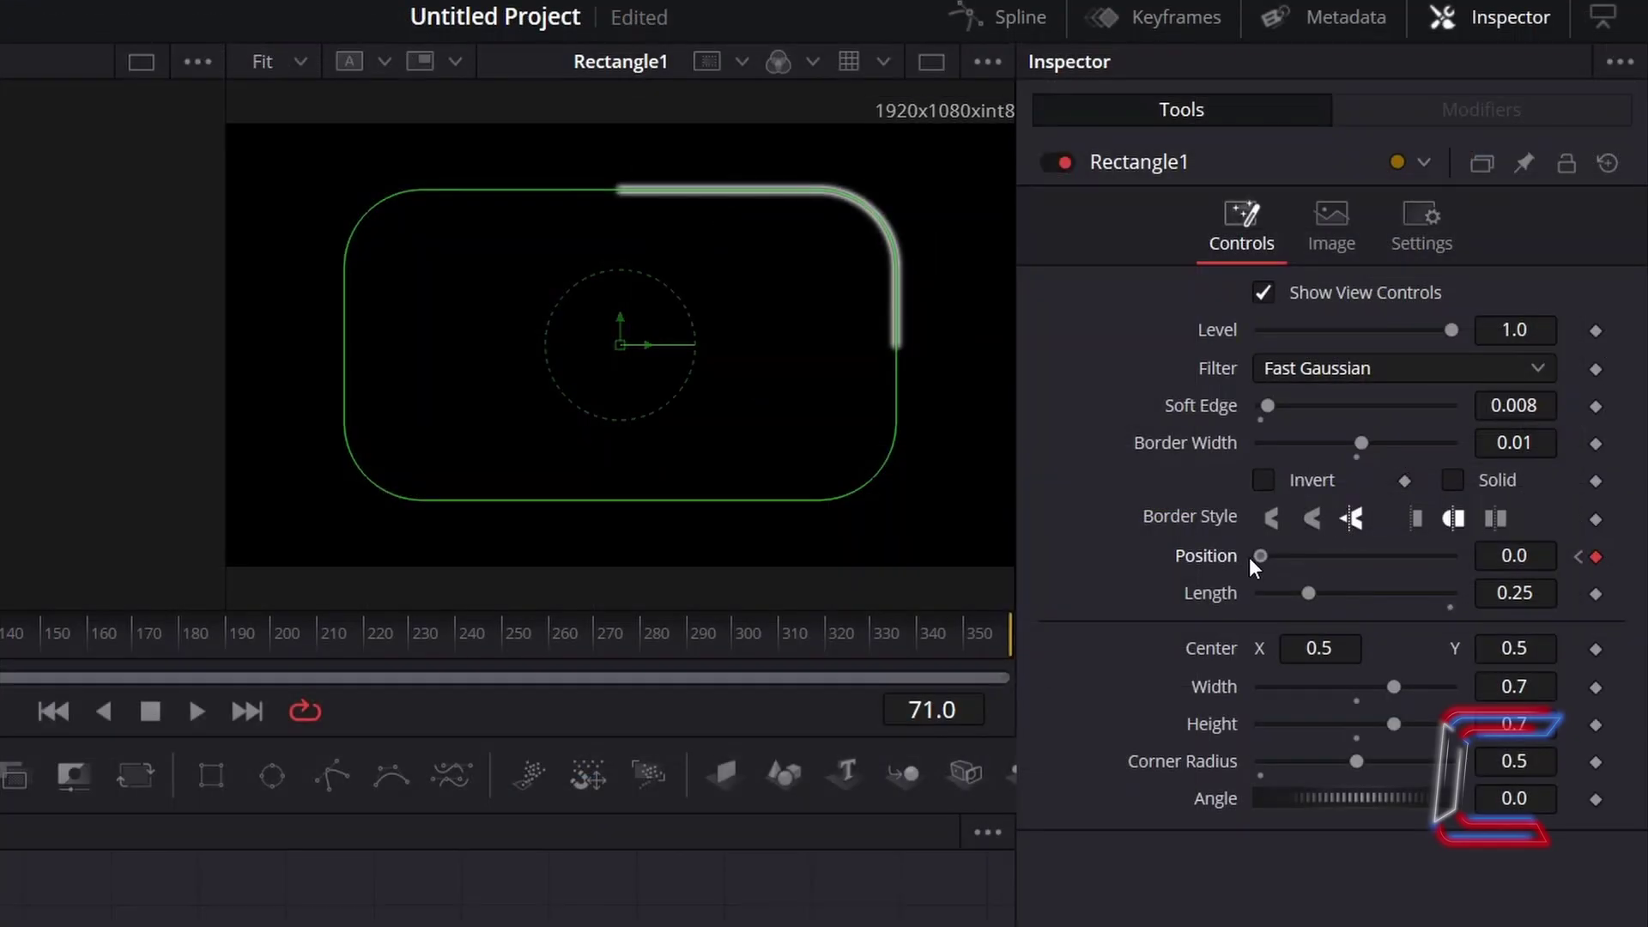
{"action": "left_click_drag", "start_coordinate": [1259, 558], "coordinate": [1462, 545]}
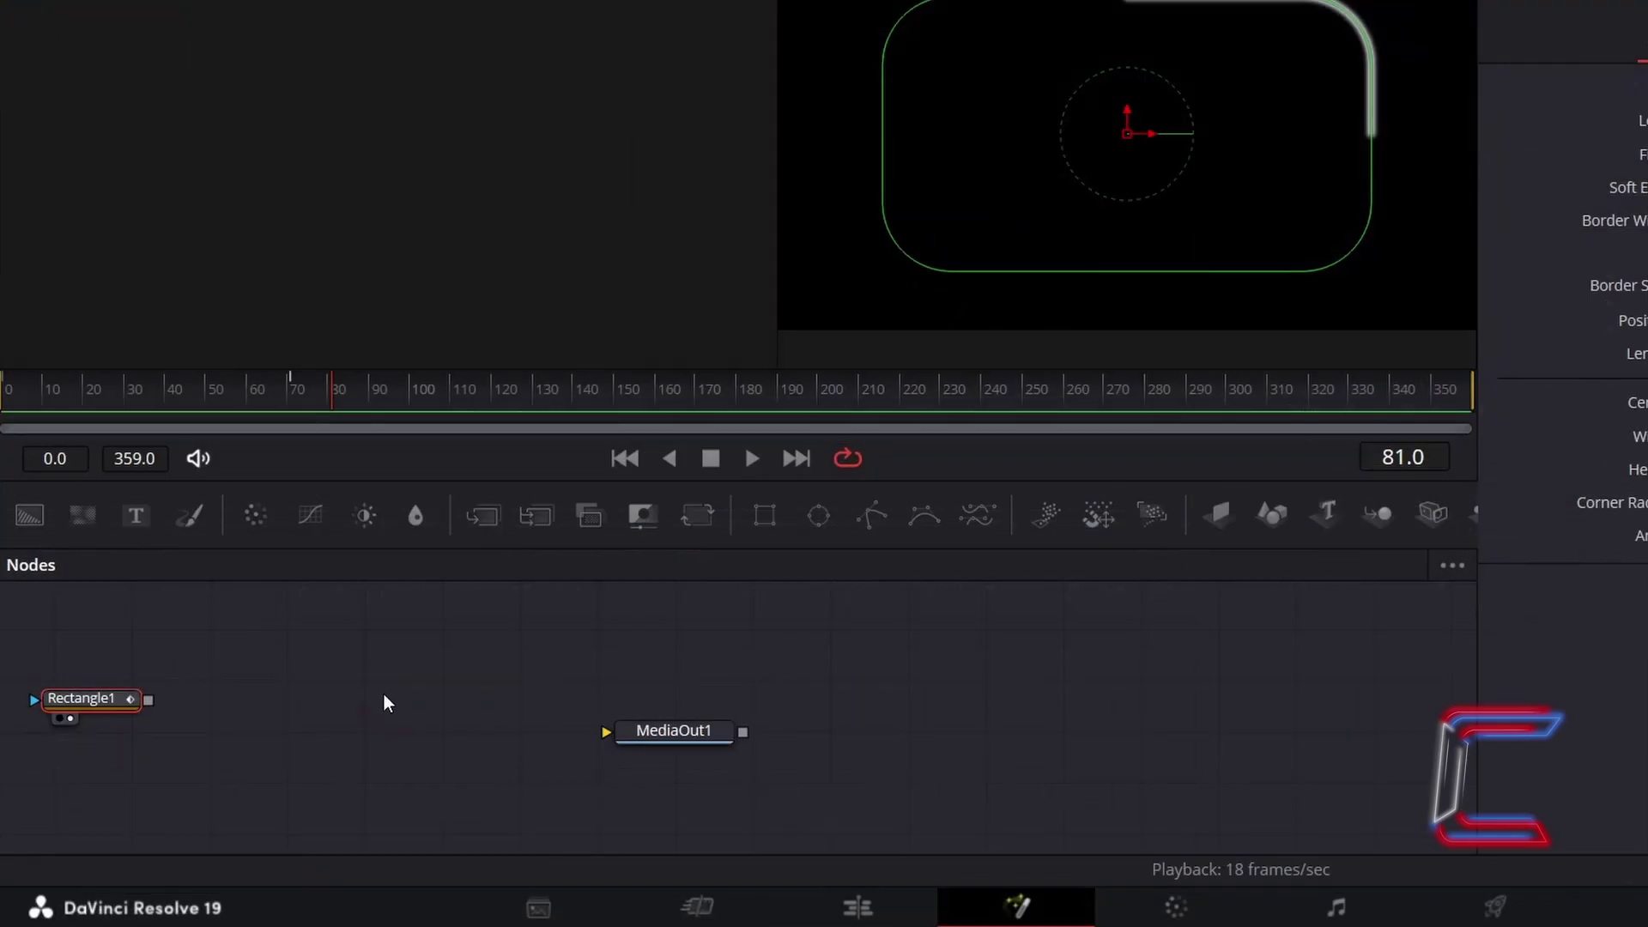
- Add a Glow node and connect Rectangle1's output into it
{"action": "left_click", "coordinate": [350, 654]}
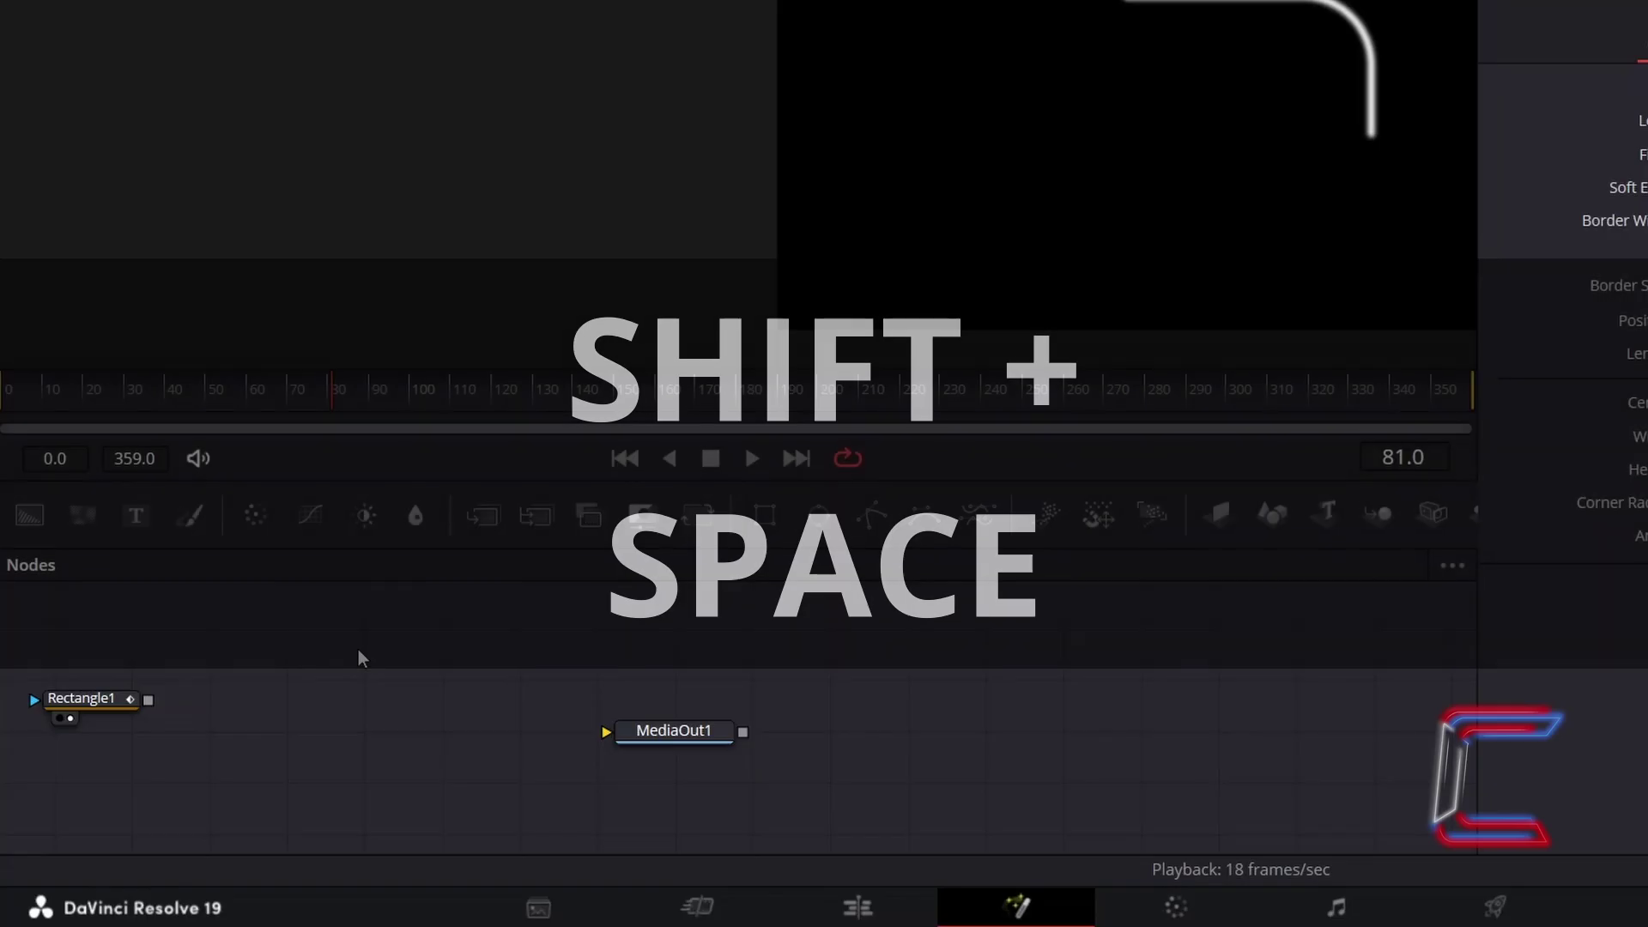
{"action": "key", "text": "shift+space"}
{"action": "type", "text": "Glow"}
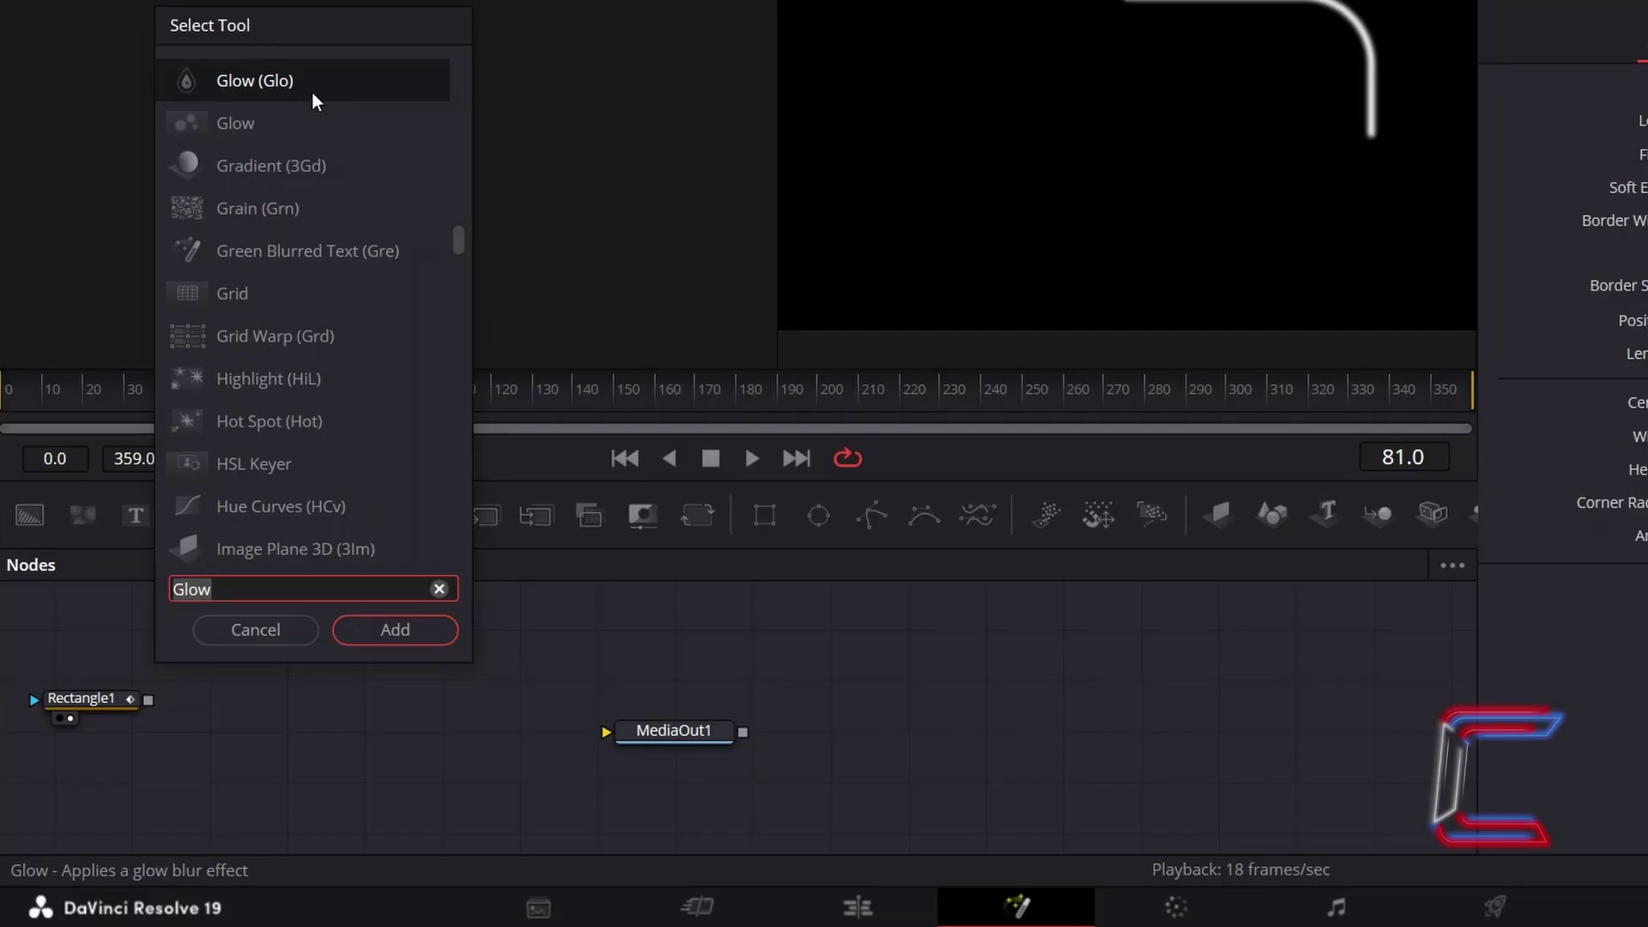
{"action": "left_click", "coordinate": [434, 627]}
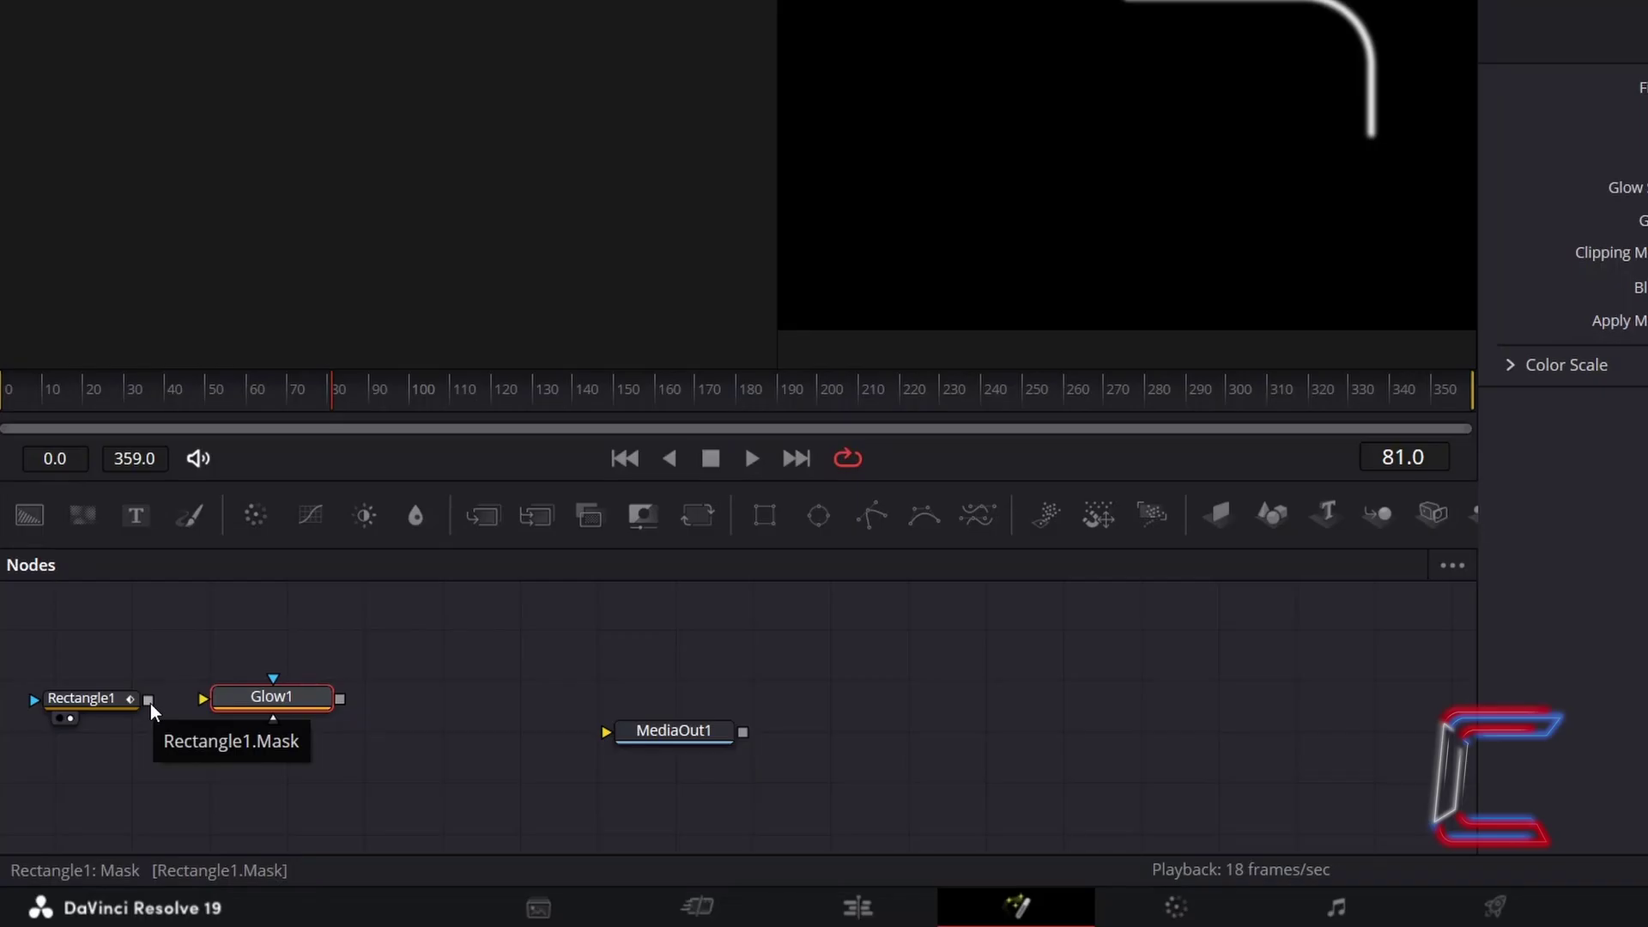
{"action": "left_click_drag", "start_coordinate": [151, 703], "coordinate": [206, 698]}
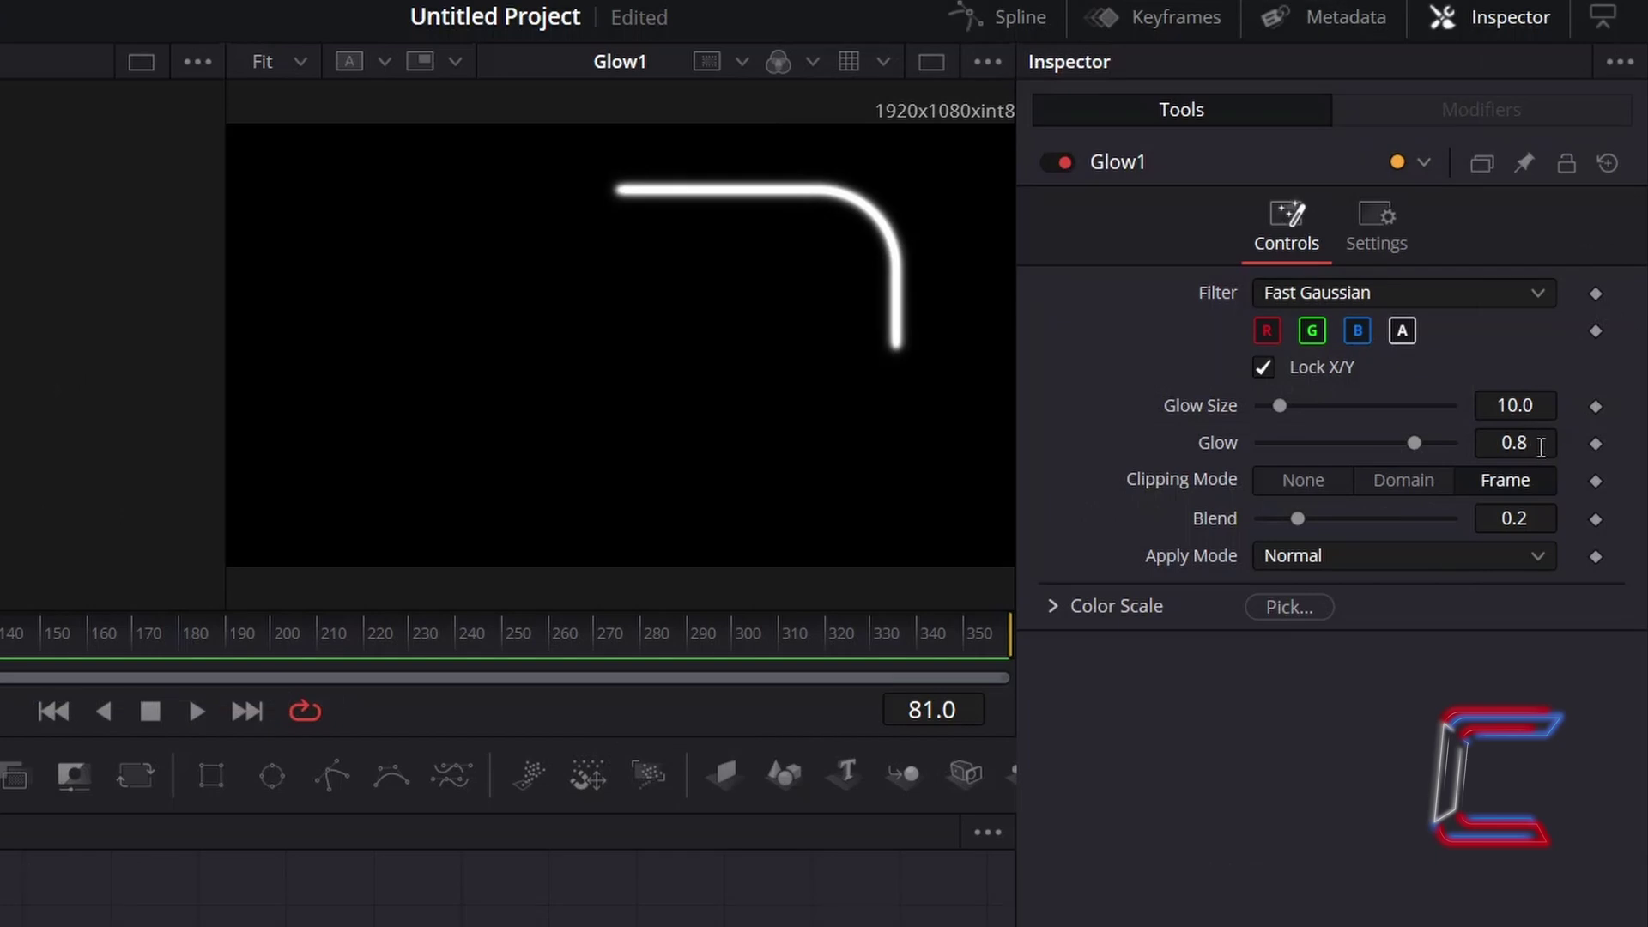
- Lower Glow1's Glow amount to 0.55
{"action": "left_click", "coordinate": [1537, 444]}
{"action": "key", "text": "BackSpace"}
{"action": "type", "text": "55"}
{"action": "key", "text": "Tab"}
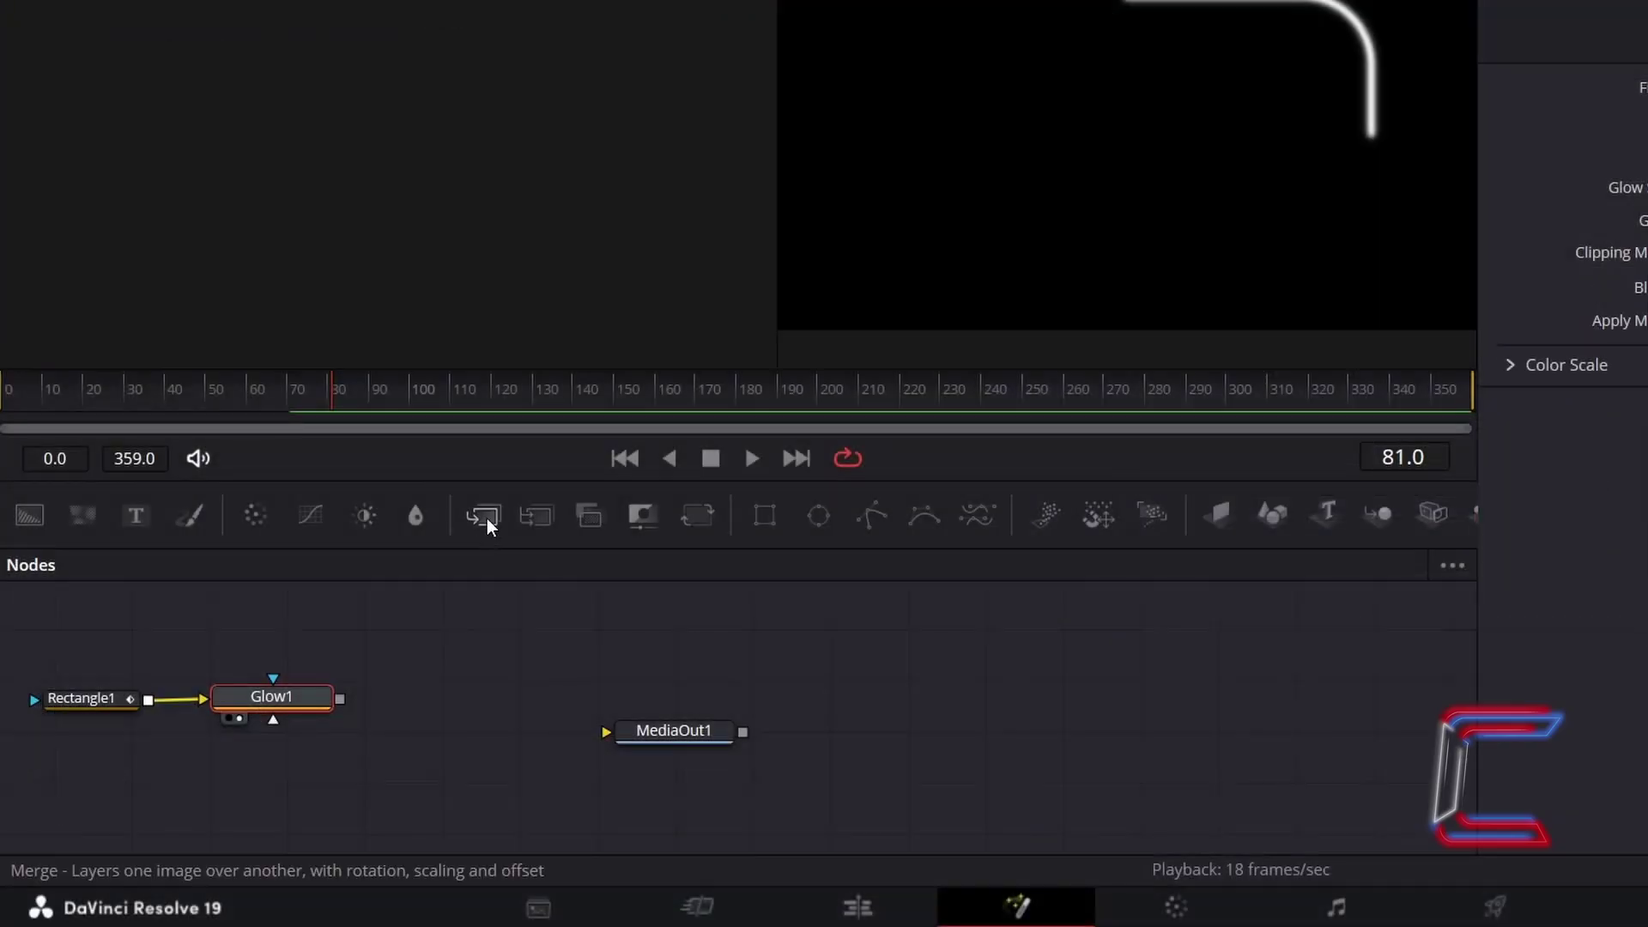
{"action": "left_click", "coordinate": [467, 638]}
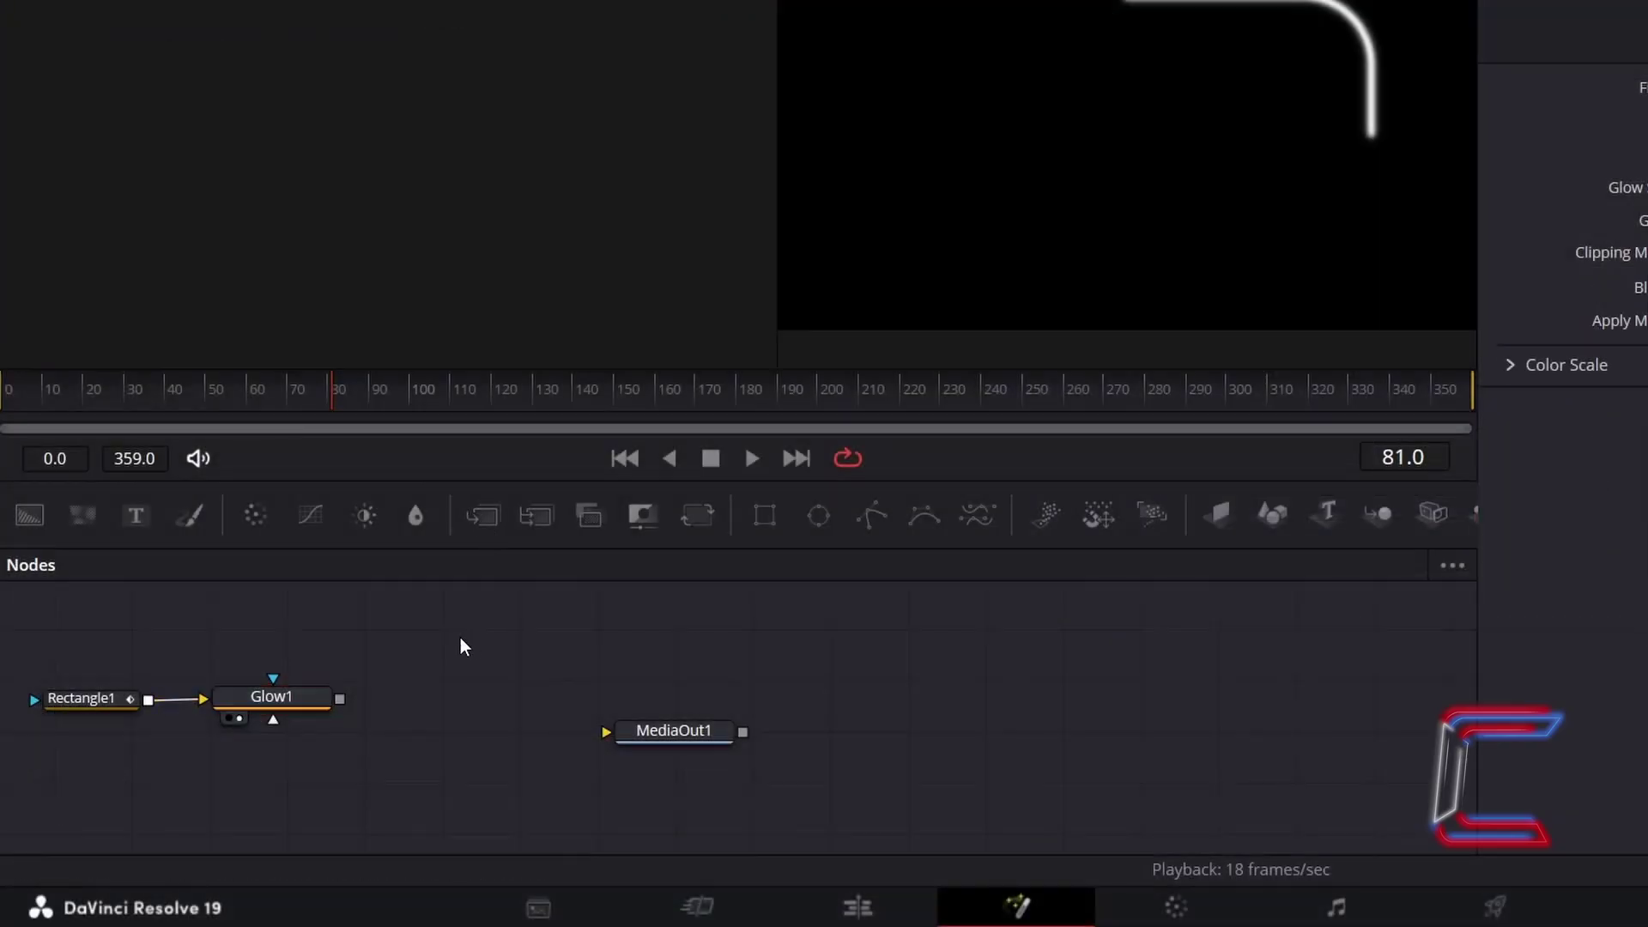
- Add a Merge node with Glow1 as its foreground and select Rectangle1 for copying
{"action": "left_click", "coordinate": [483, 515]}
{"action": "left_click_drag", "start_coordinate": [342, 702], "coordinate": [470, 675]}
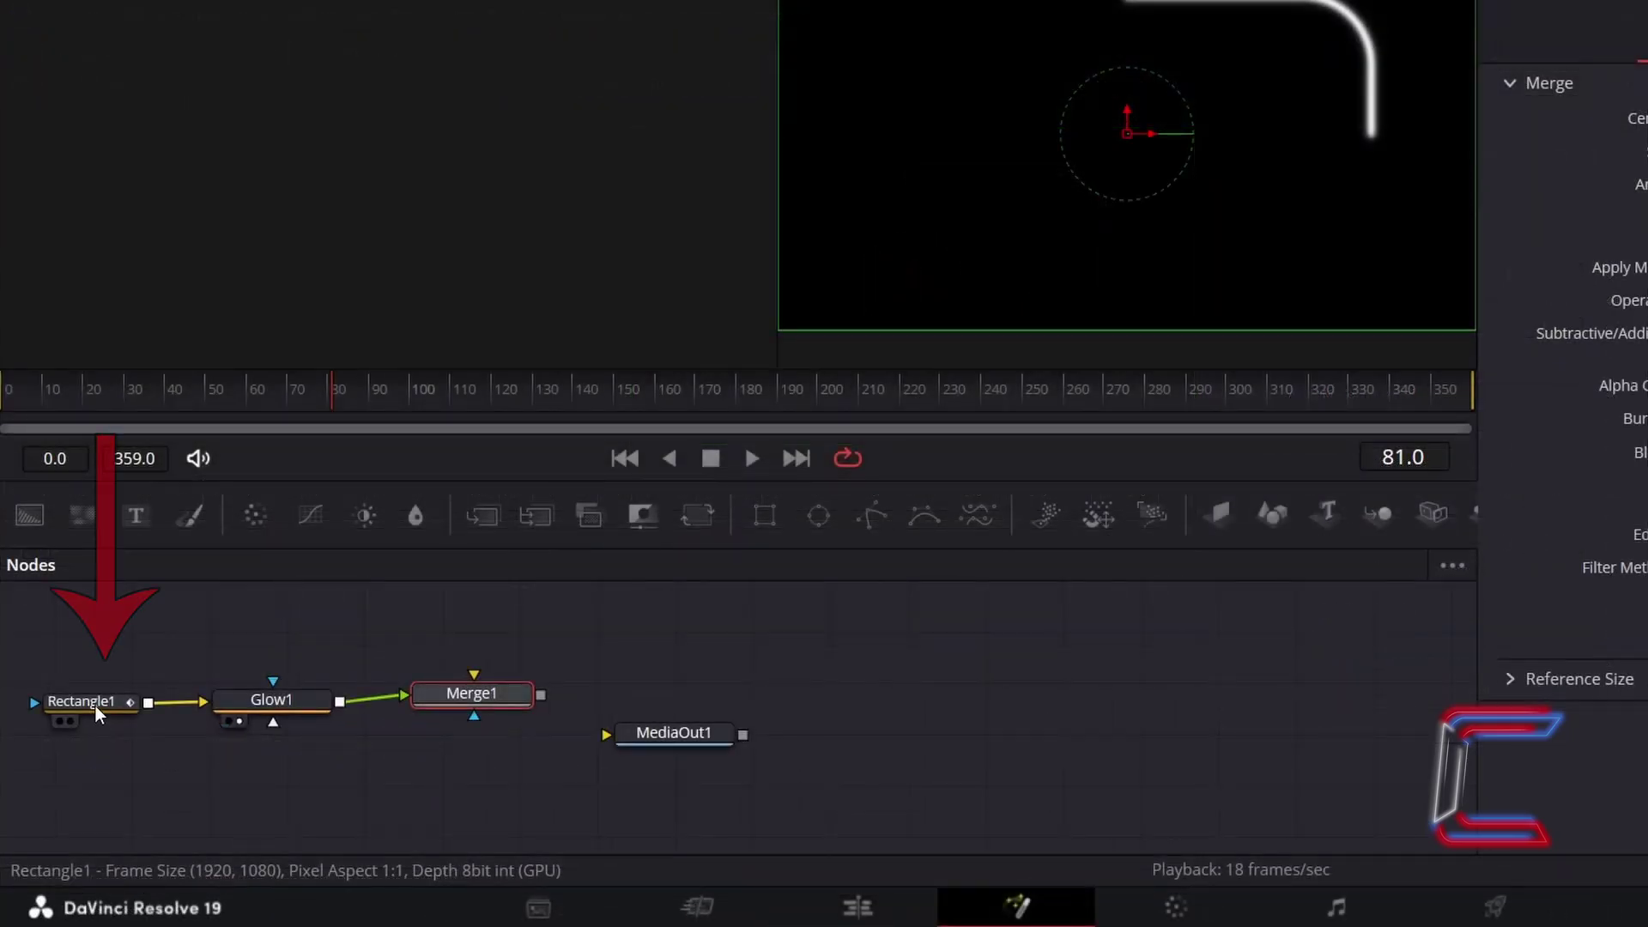
{"action": "left_click", "coordinate": [95, 705]}
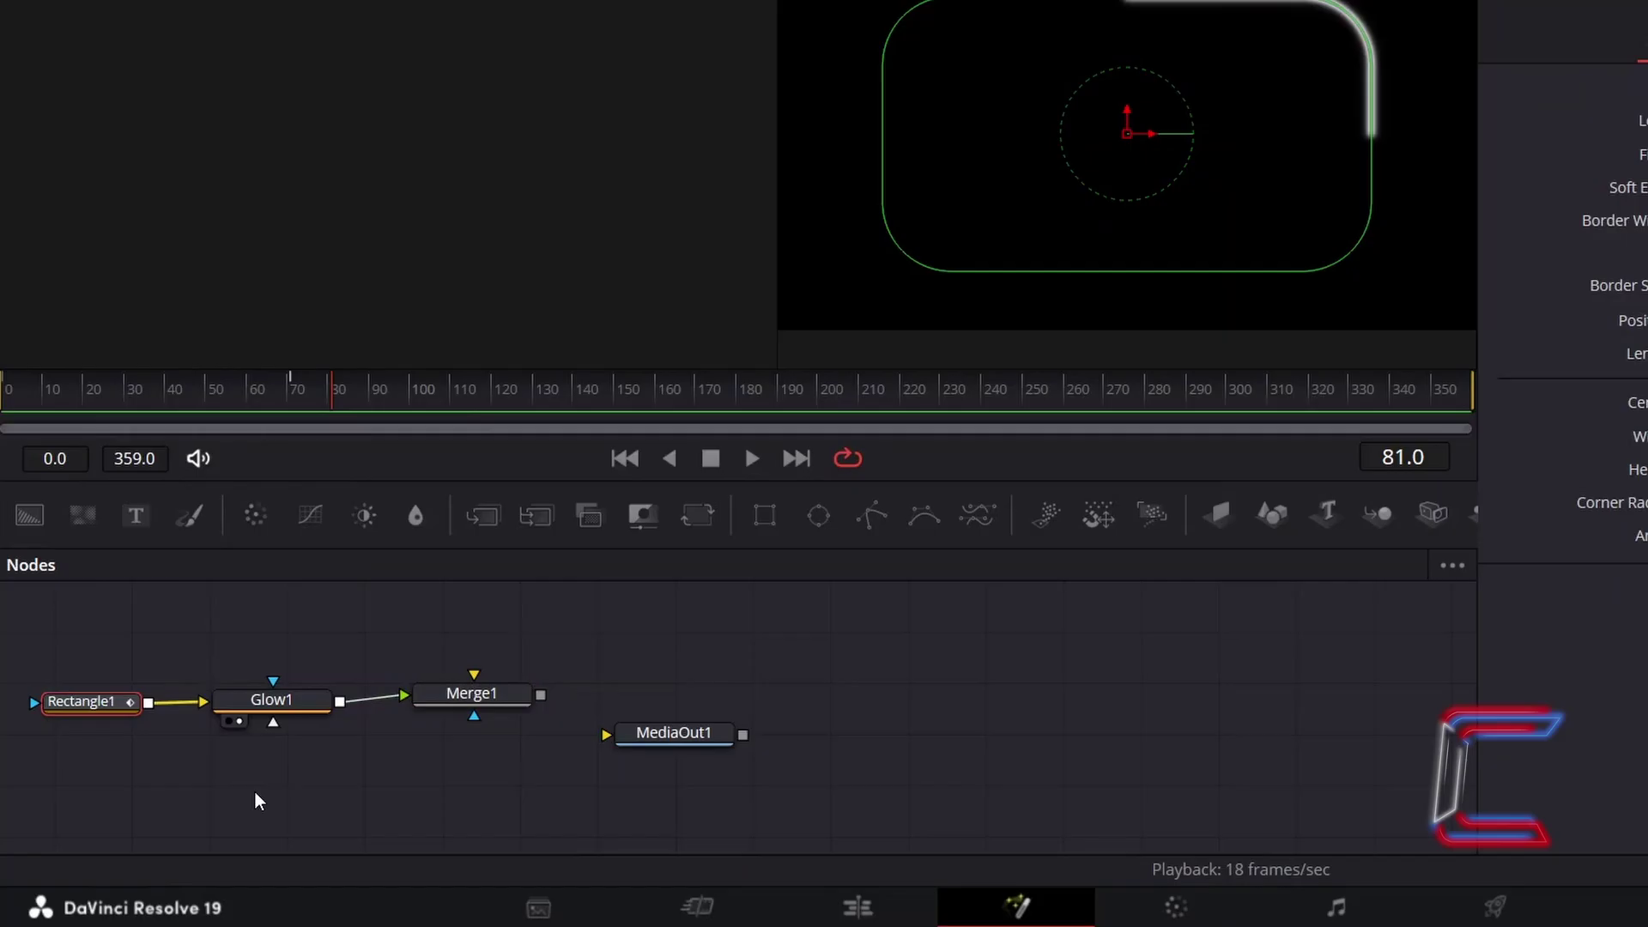
{"action": "left_click", "coordinate": [233, 774]}
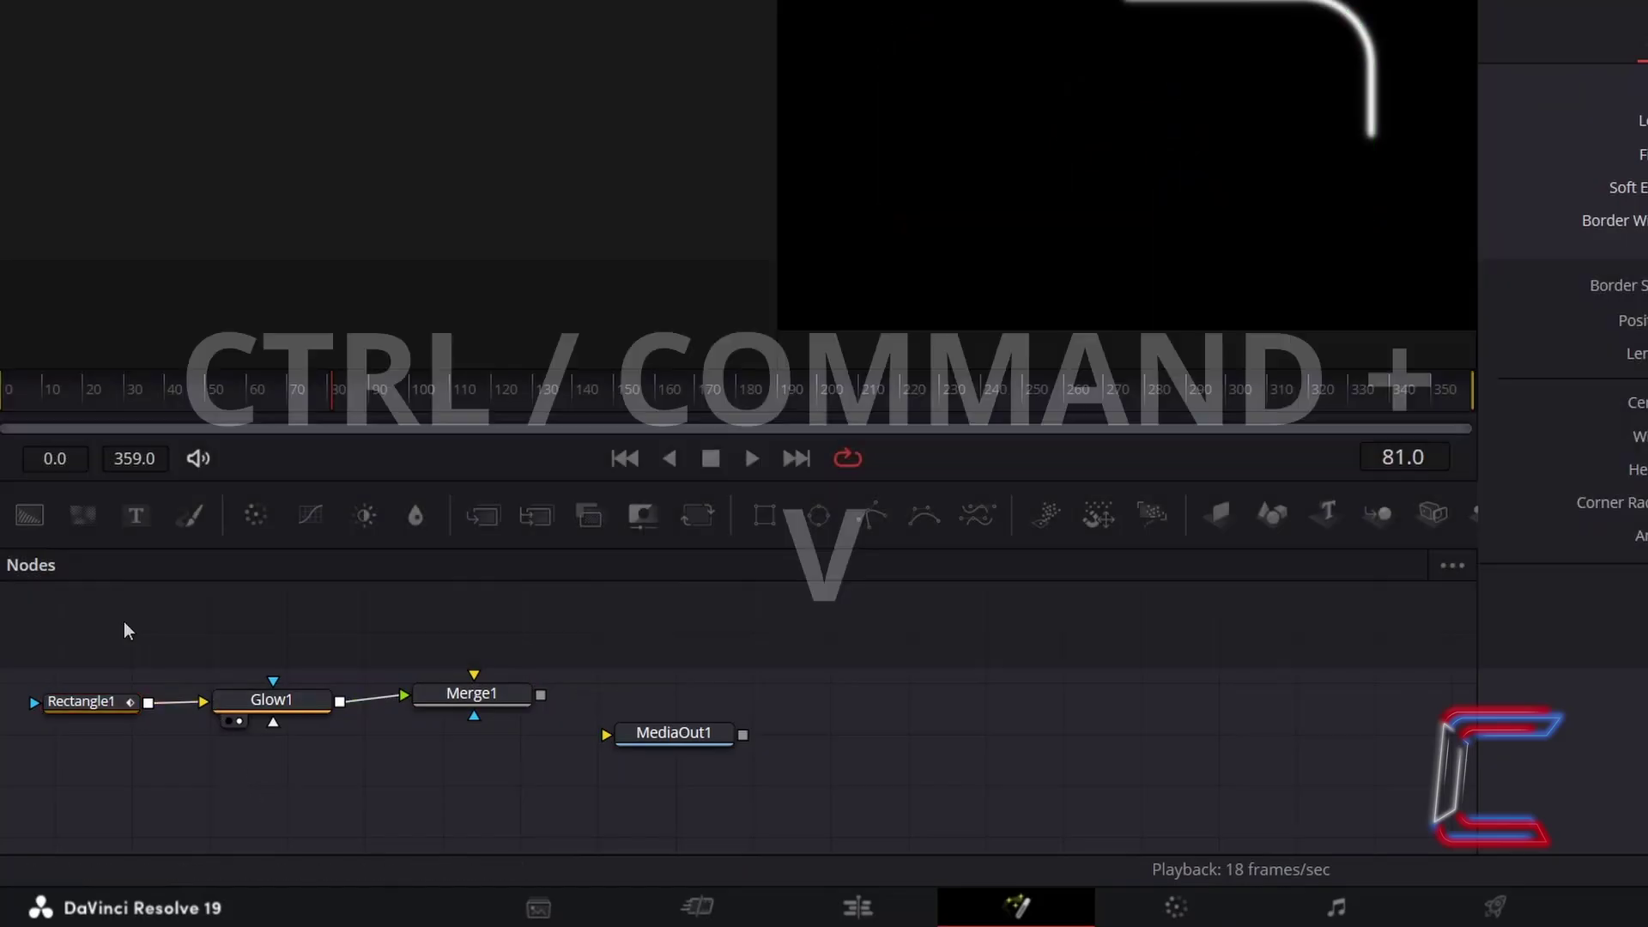
- Paste a copy of Rectangle1 at the graph's top-left and set its Soft Edge to 0.035
{"action": "key", "text": "ctrl+v"}
{"action": "key", "text": "ctrl+z"}
{"action": "key", "text": "ctrl+v"}
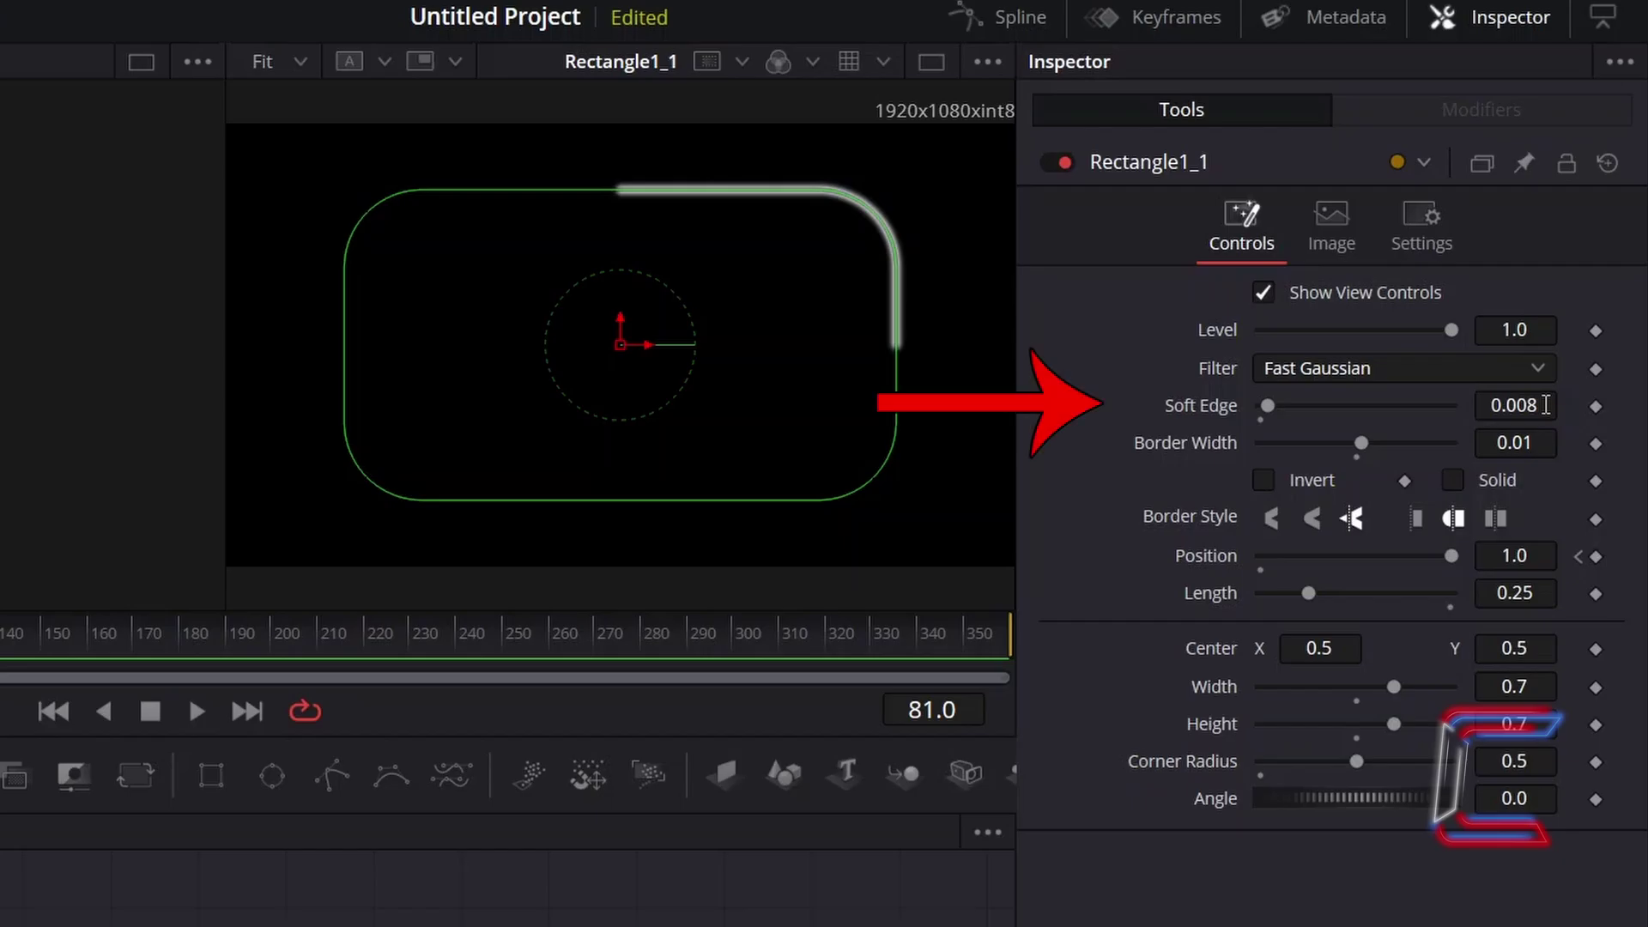
{"action": "left_click", "coordinate": [1546, 406]}
{"action": "key", "text": "BackSpace"}
{"action": "key", "text": "BackSpace"}
{"action": "type", "text": "3"}
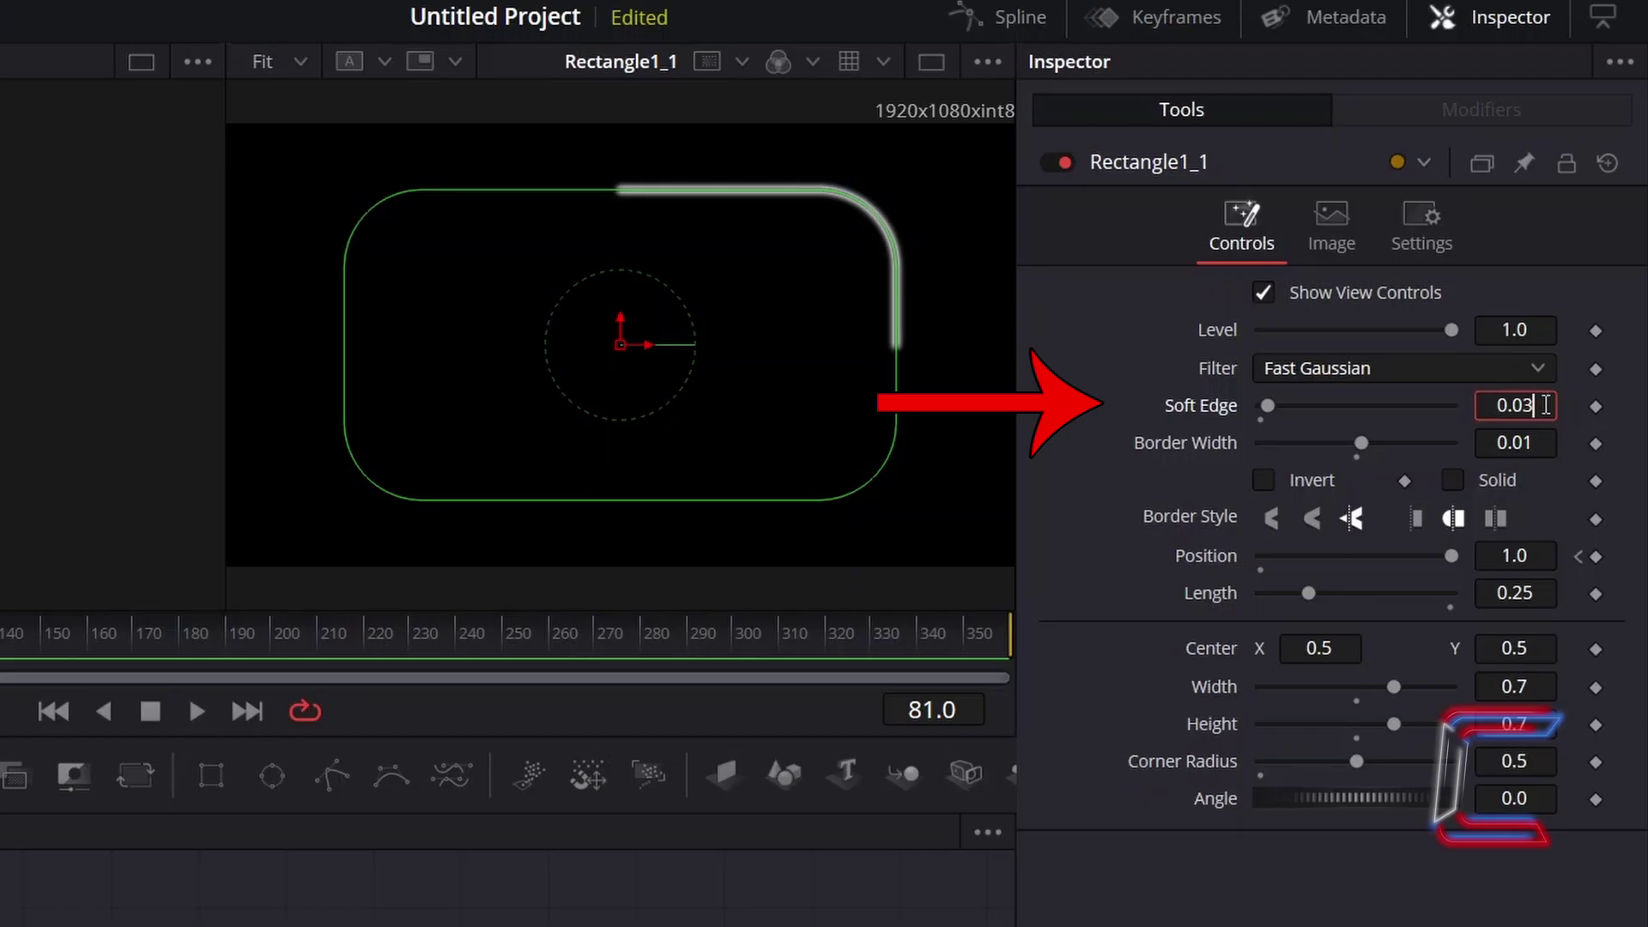
{"action": "type", "text": "5"}
{"action": "key", "text": "Tab"}
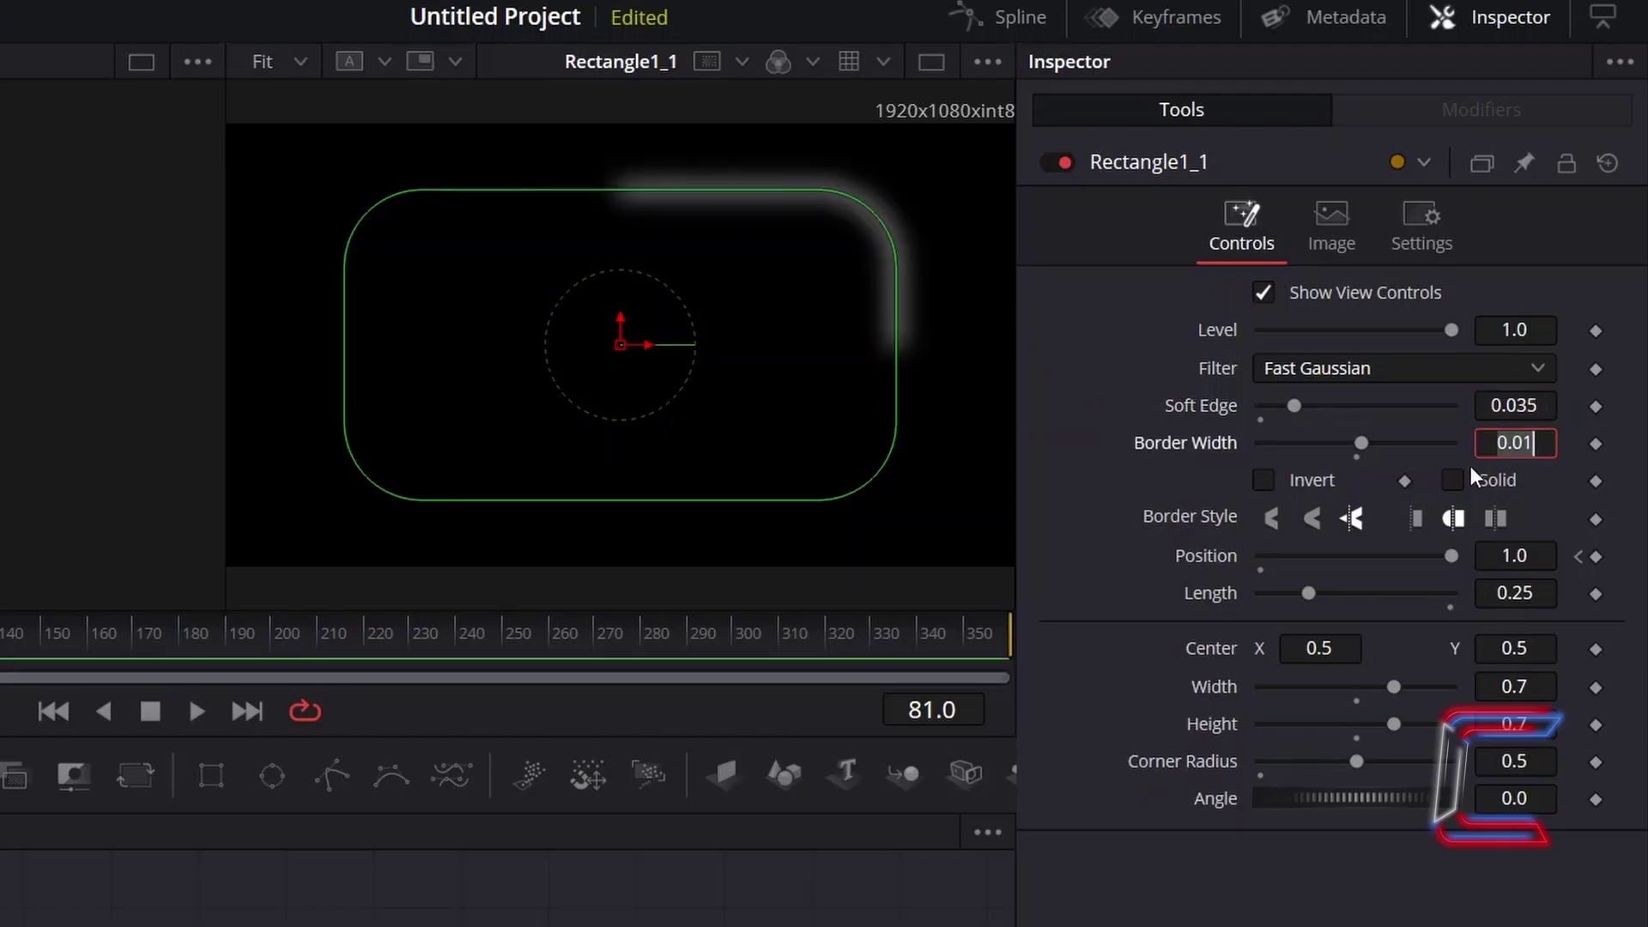
- Set the copied rectangle's Border Width to 0.02
{"action": "left_click", "coordinate": [1548, 450]}
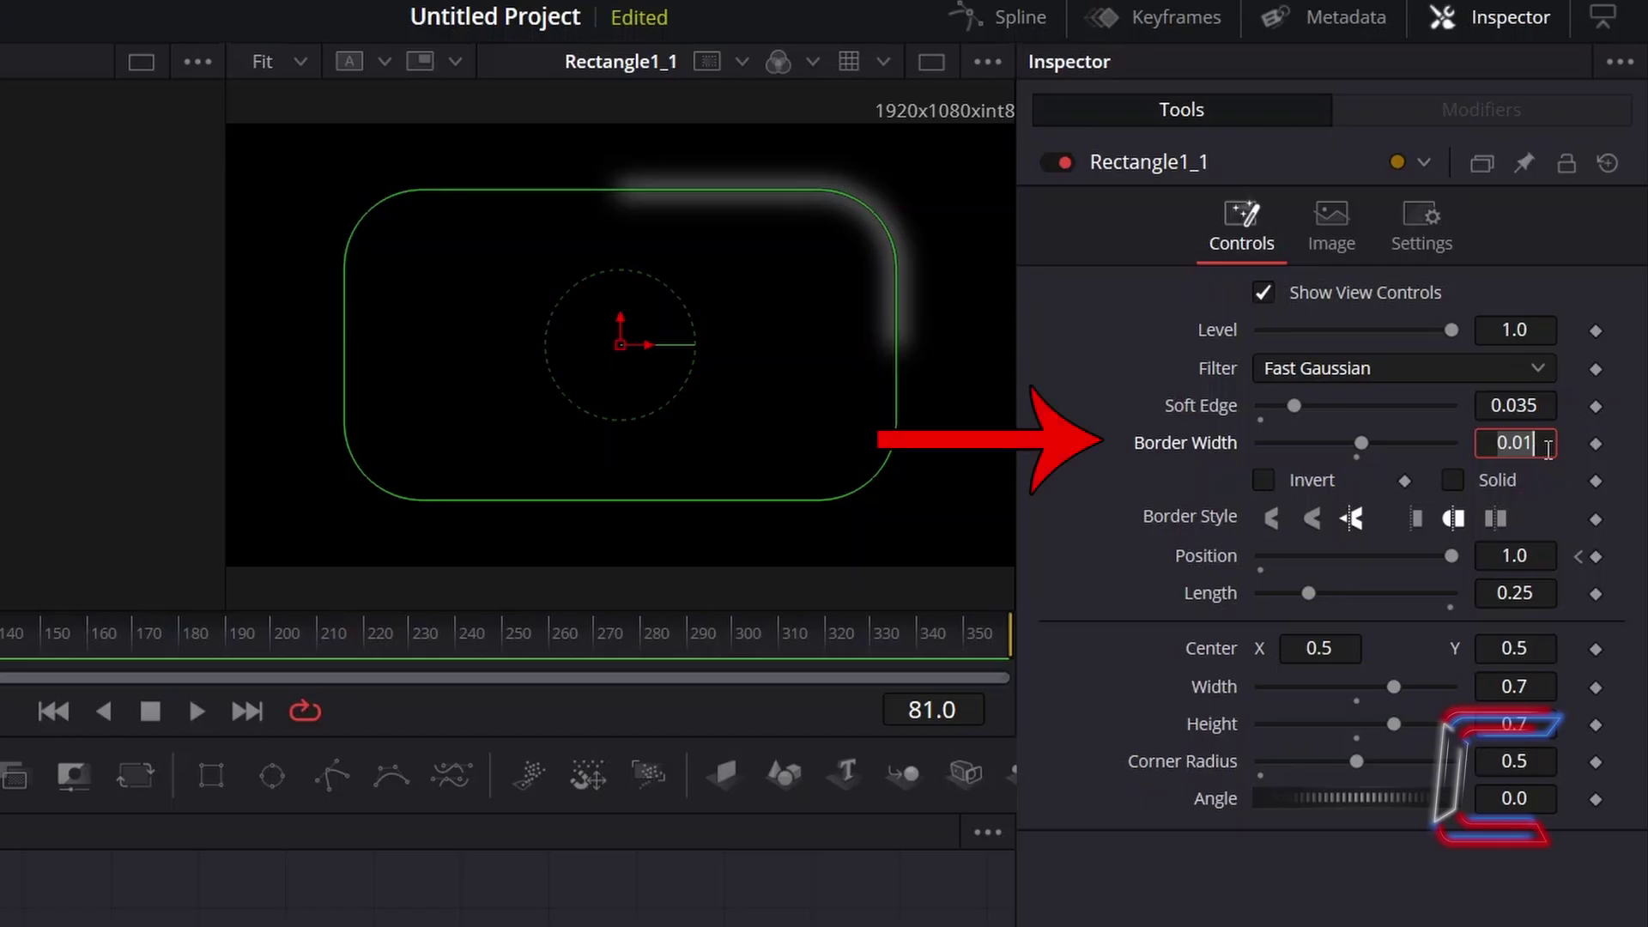
{"action": "left_click", "coordinate": [1548, 447]}
{"action": "key", "text": "BackSpace"}
{"action": "type", "text": "2"}
{"action": "key", "text": "Tab"}
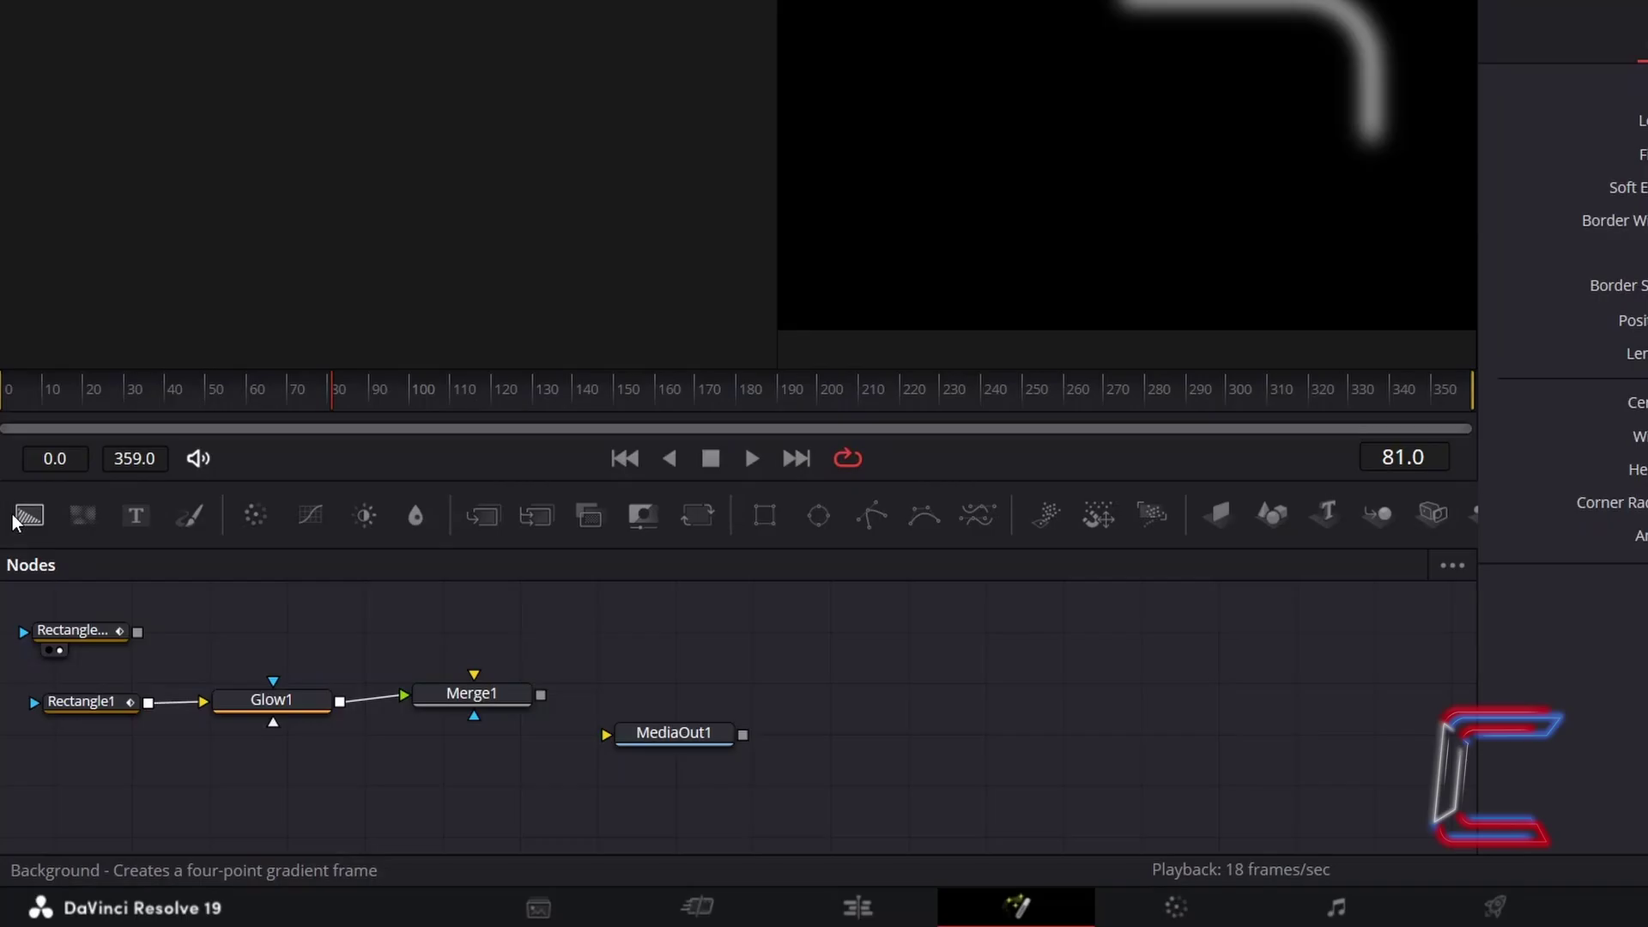
- Add a pure red Background masked by Rectangle1_1 and feed it into Merge1
{"action": "left_click", "coordinate": [15, 517]}
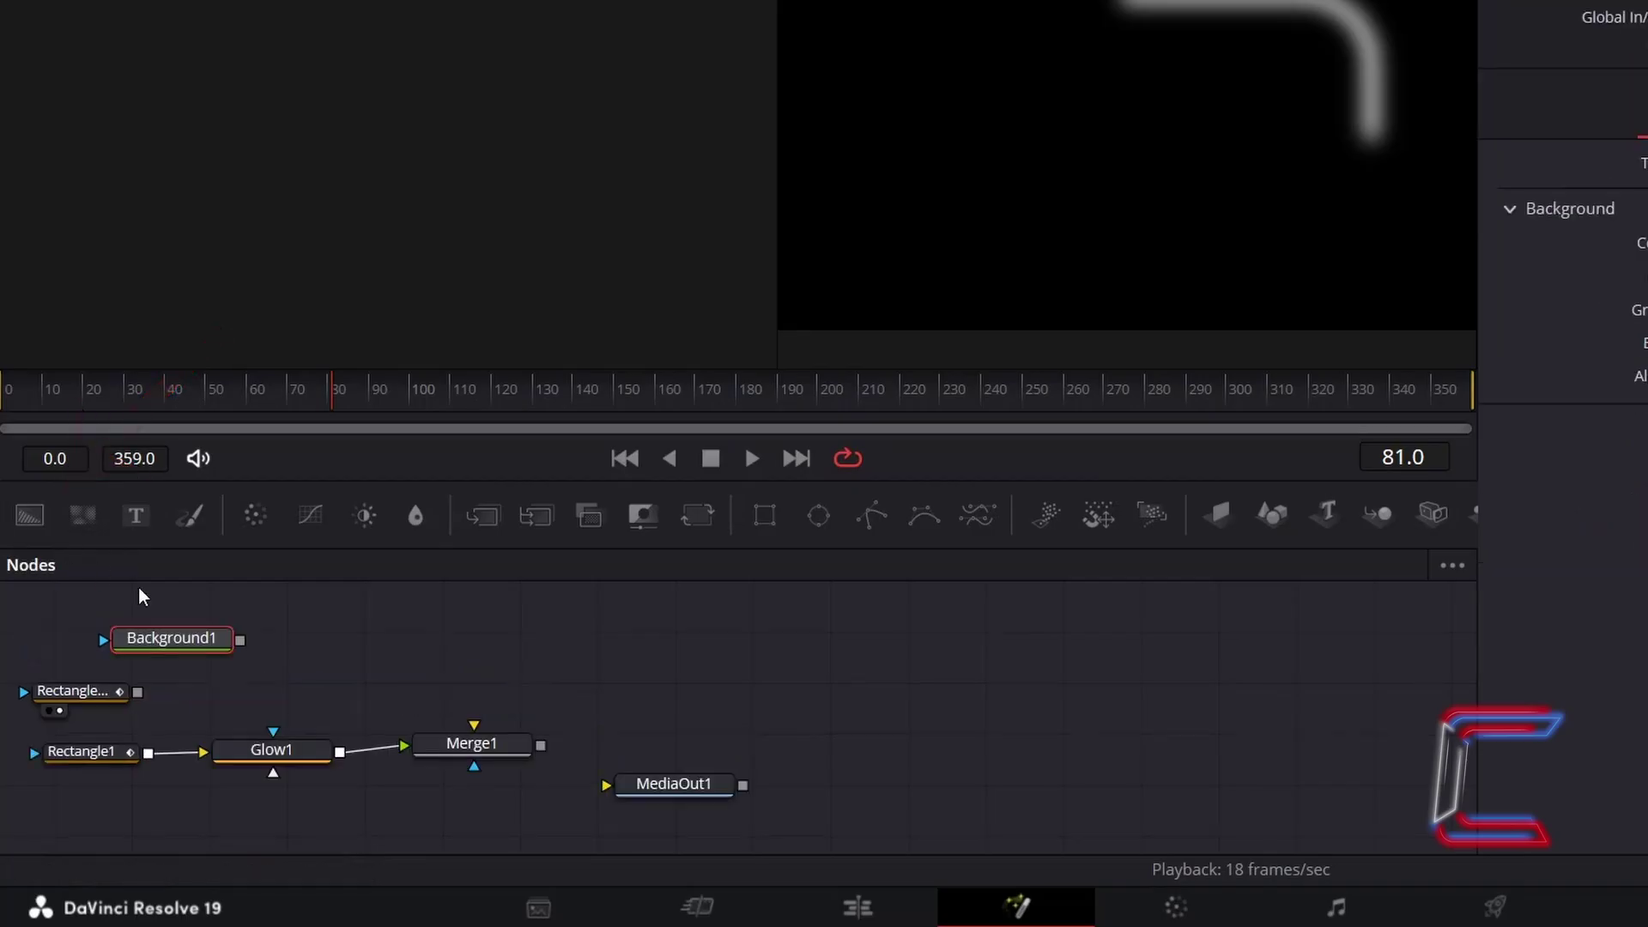
{"action": "left_click_drag", "start_coordinate": [138, 692], "coordinate": [192, 693]}
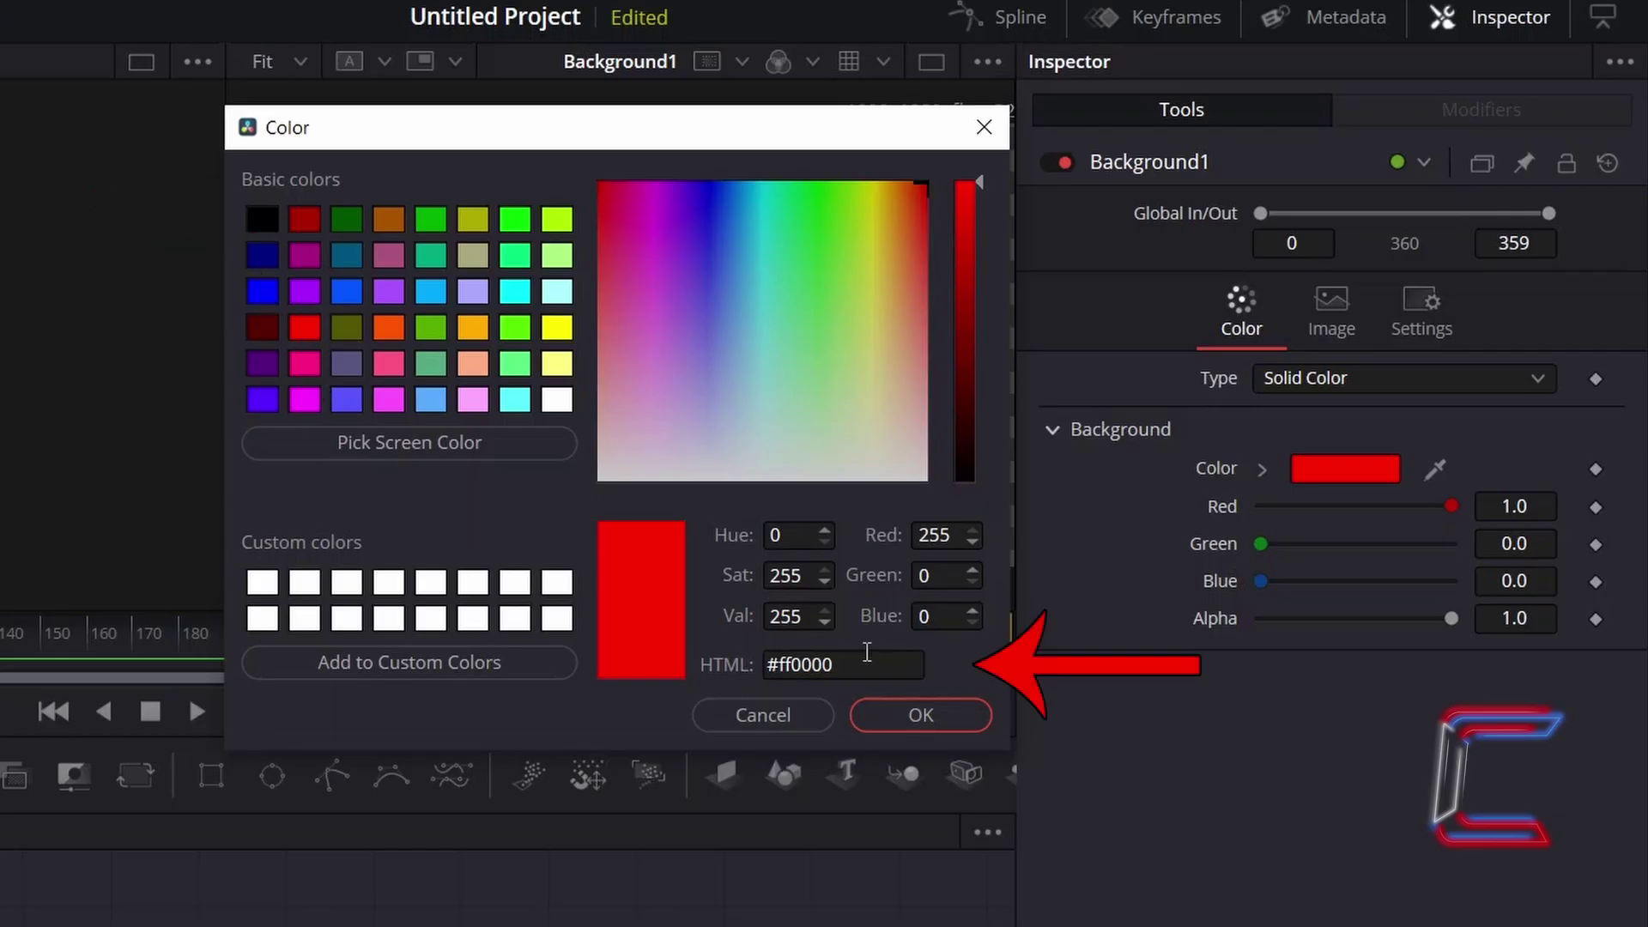
{"action": "left_click", "coordinate": [922, 719]}
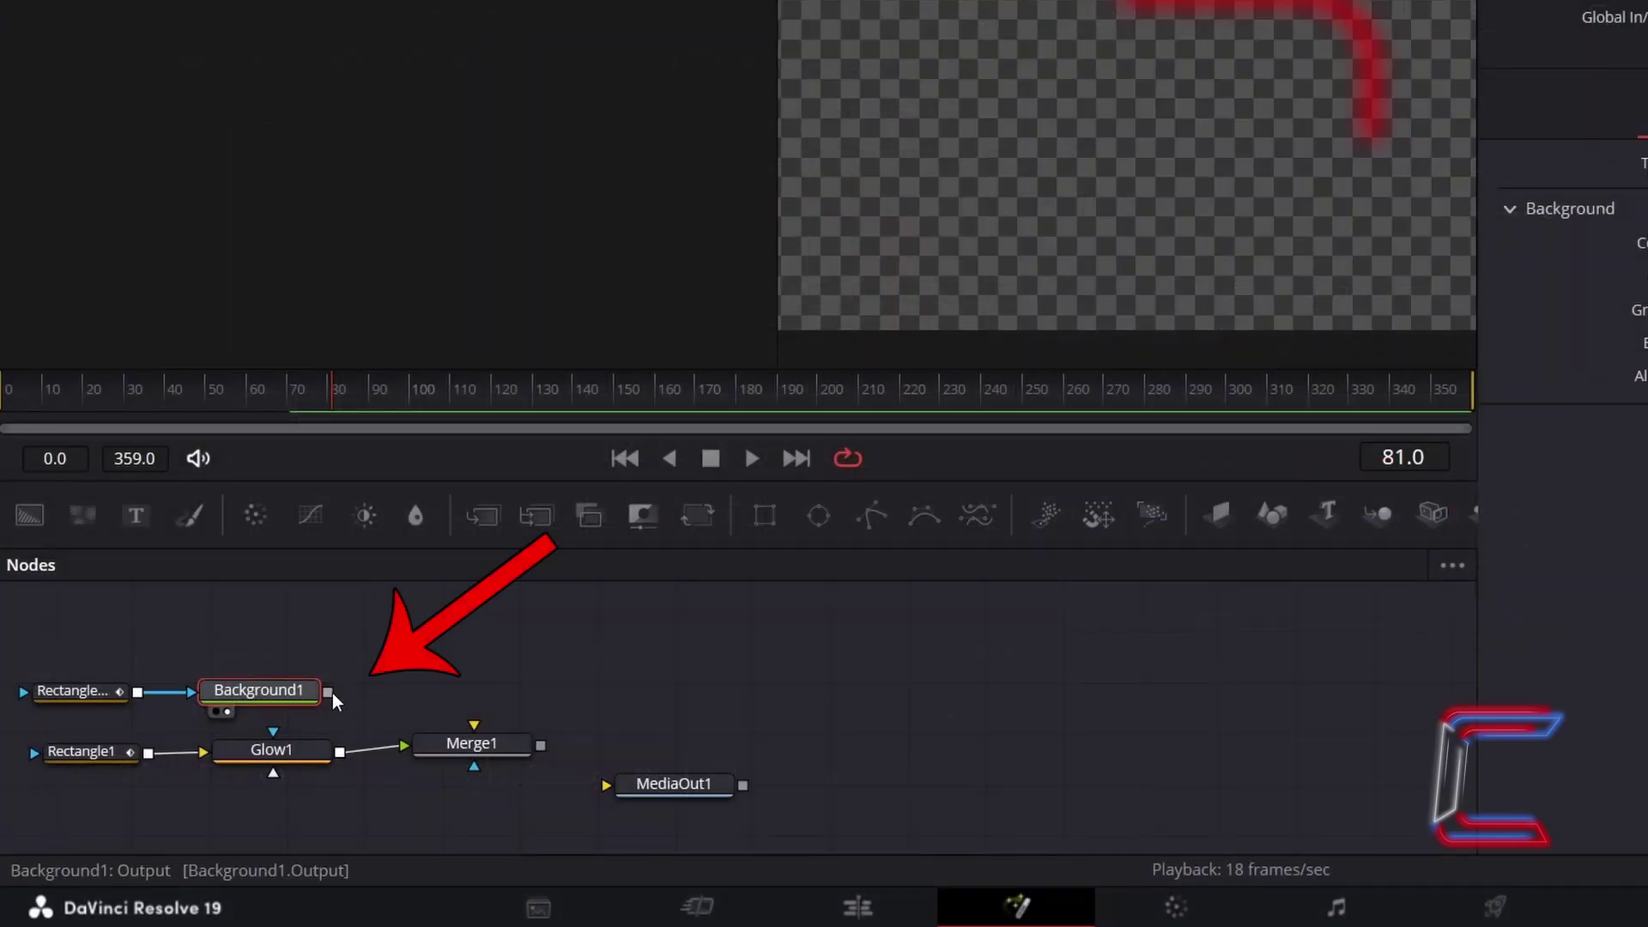
{"action": "left_click_drag", "start_coordinate": [330, 693], "coordinate": [442, 745]}
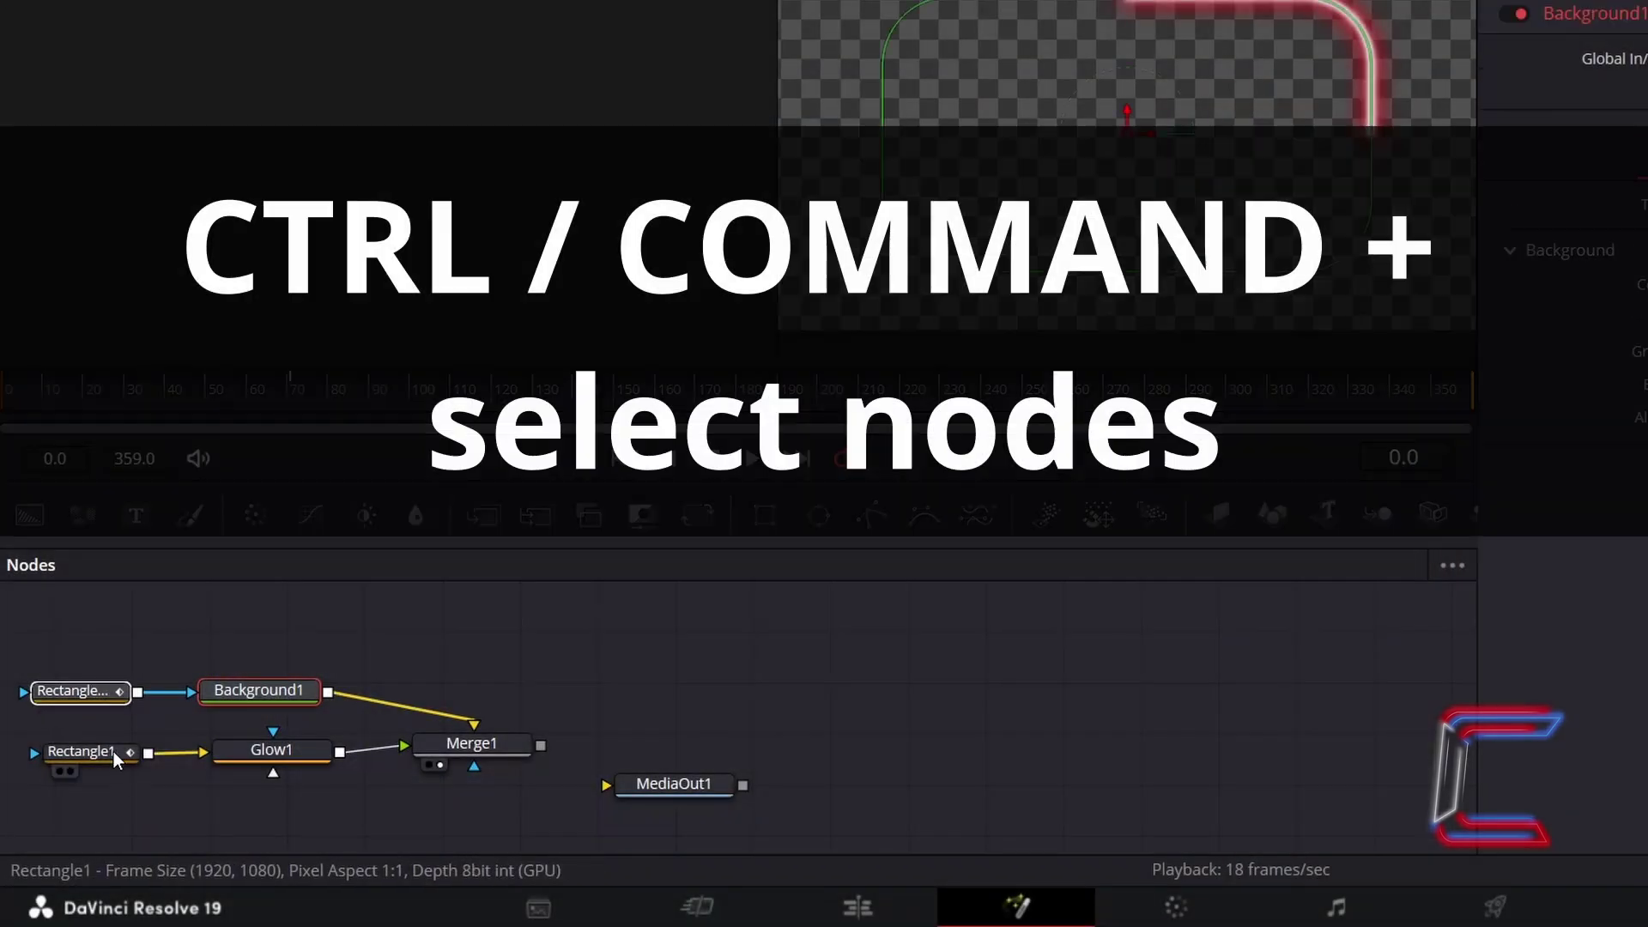
- Select Rectangle1, Glow1 and Merge1 together in the node graph
{"action": "left_click", "coordinate": [113, 750], "text": "ctrl"}
{"action": "left_click", "coordinate": [275, 750], "text": "ctrl"}
{"action": "left_click", "coordinate": [468, 743], "text": "ctrl"}
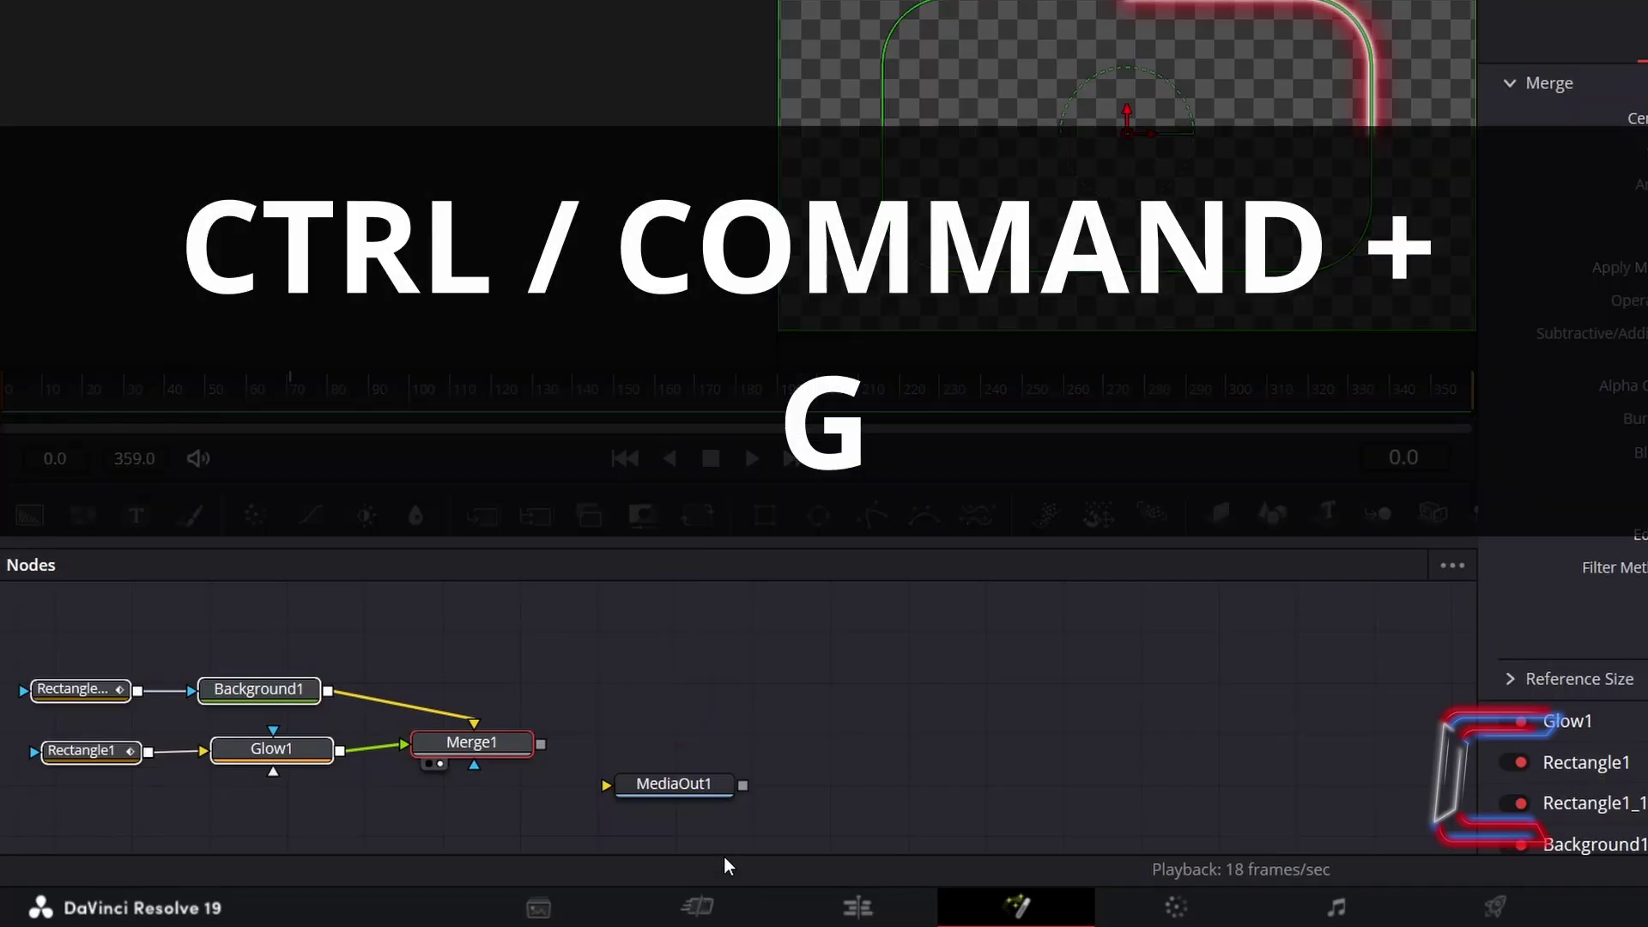
- Group the rectangle, background, glow and merge nodes, name the group 'Red', and copy it
{"action": "key", "text": "ctrl+g"}
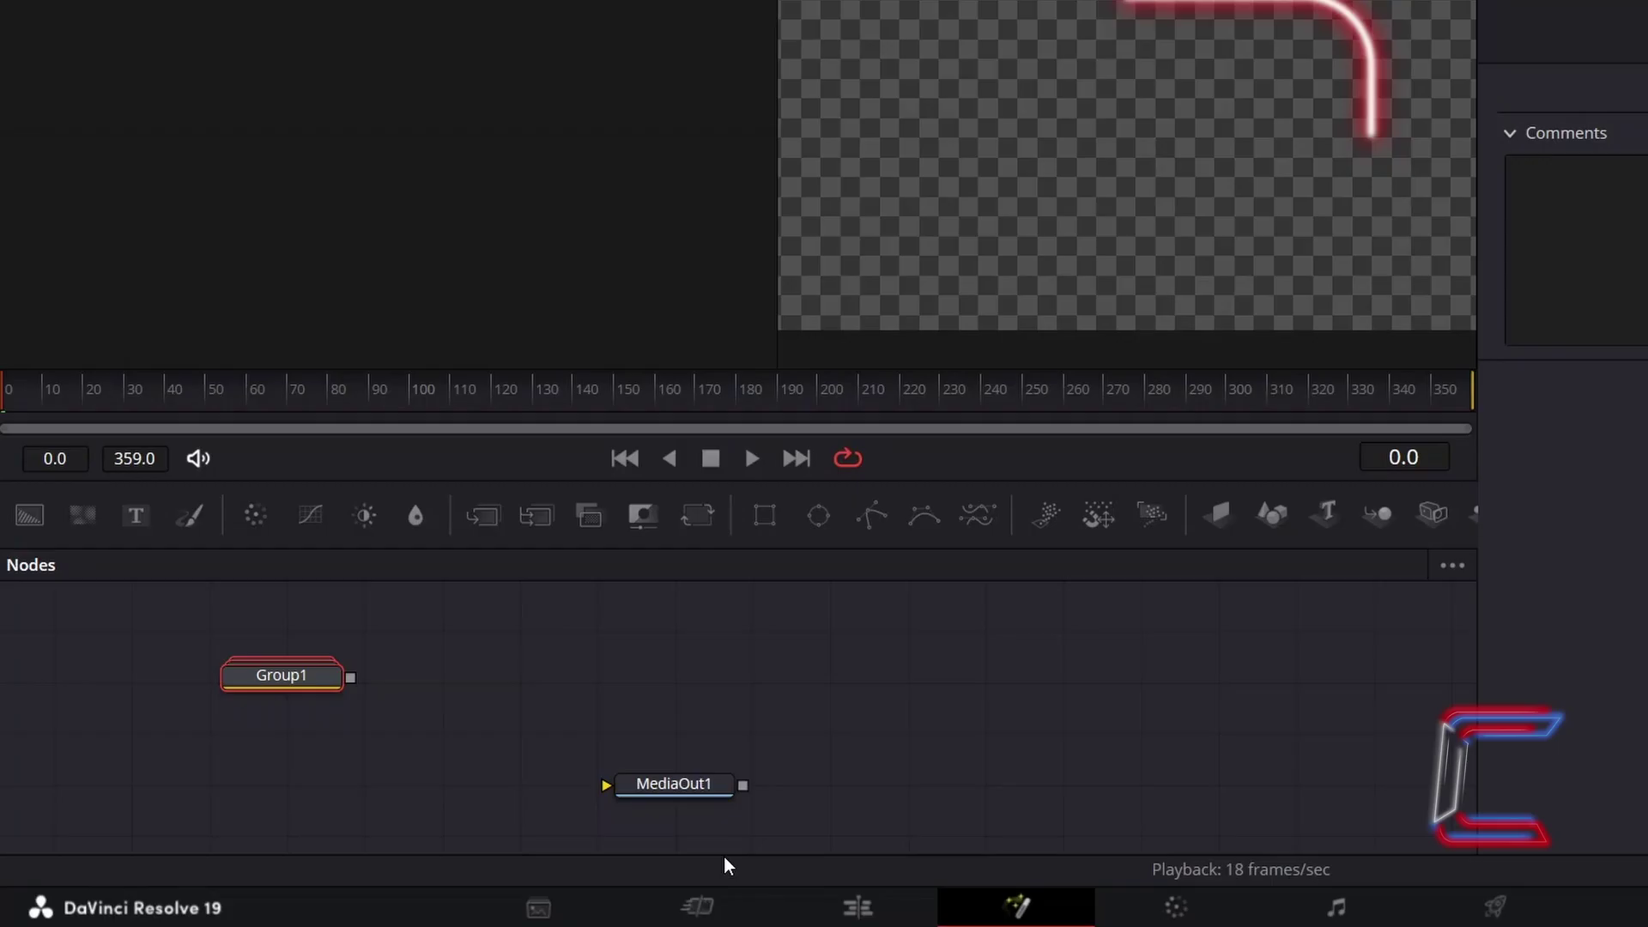
{"action": "key", "text": "F2"}
{"action": "type", "text": "Red"}
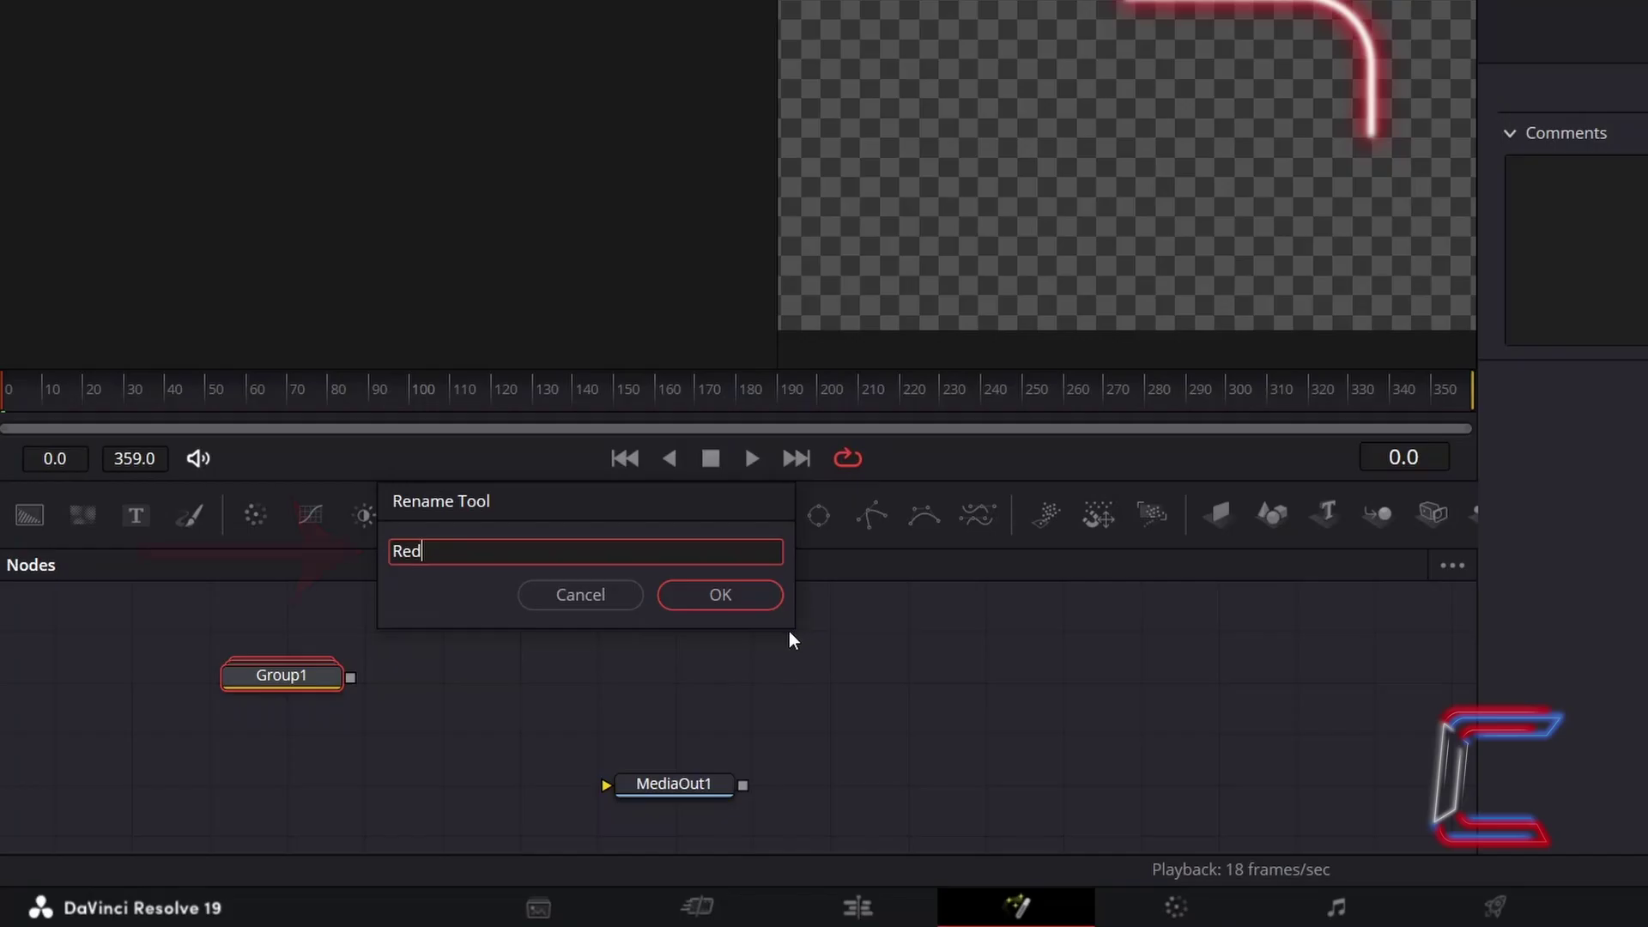
{"action": "left_click", "coordinate": [748, 595]}
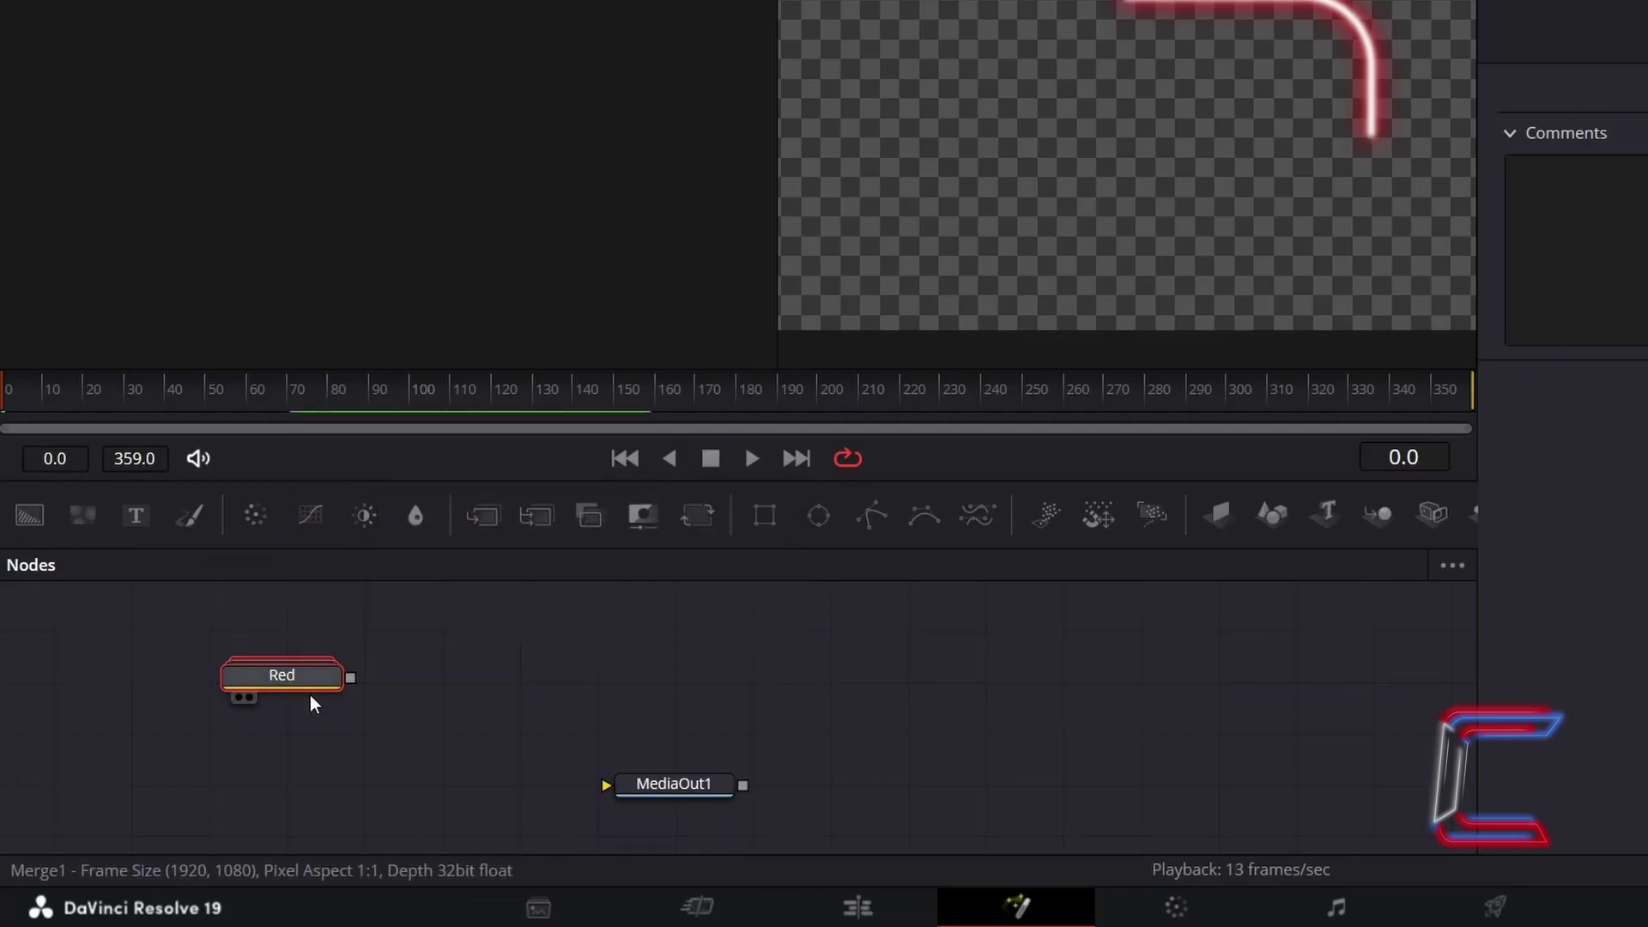
{"action": "key", "text": "ctrl+c"}
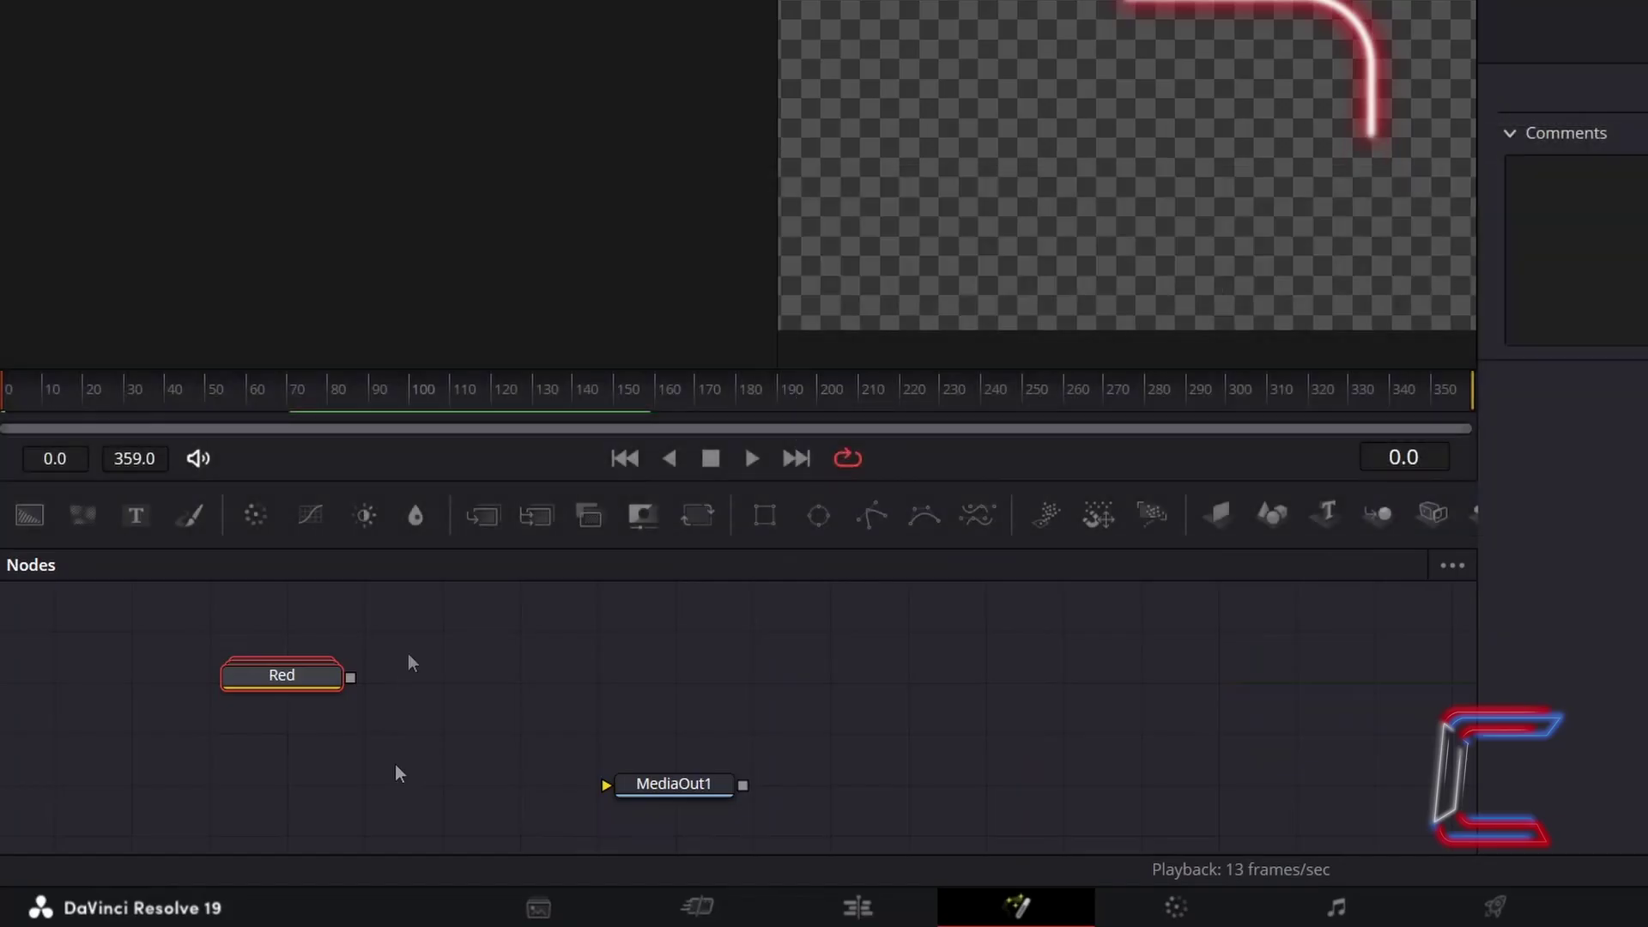
{"action": "left_click", "coordinate": [328, 734]}
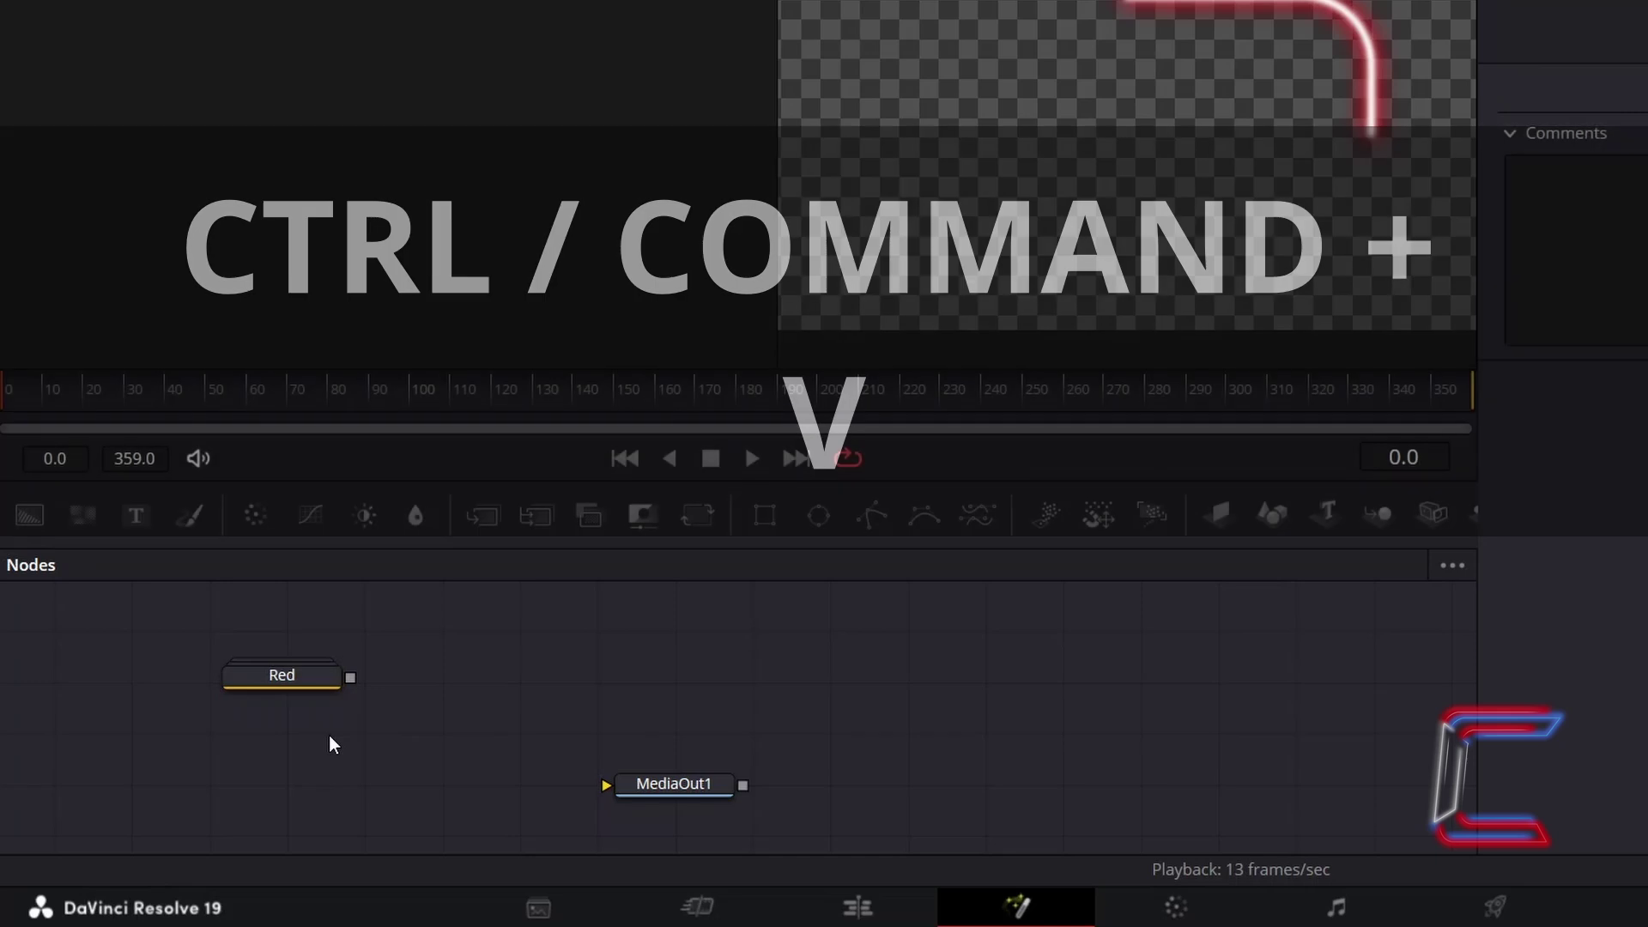
- Paste a duplicate of the Red group and rename it 'Blue'
{"action": "key", "text": "ctrl+v"}
{"action": "key", "text": "F2"}
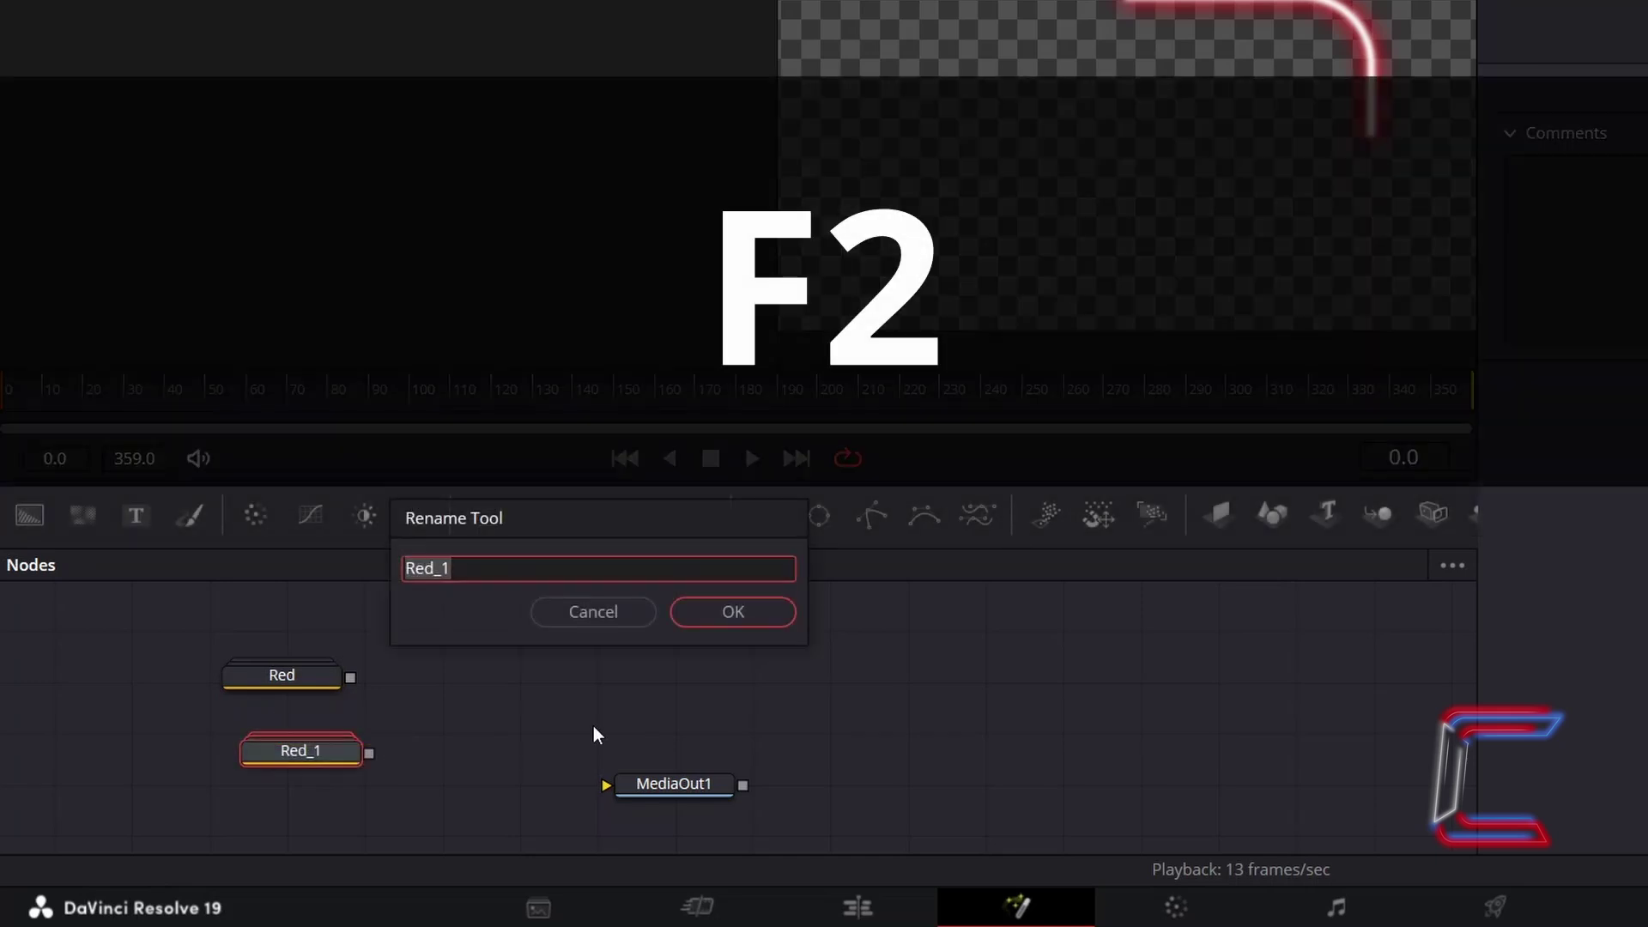
{"action": "type", "text": "Blue"}
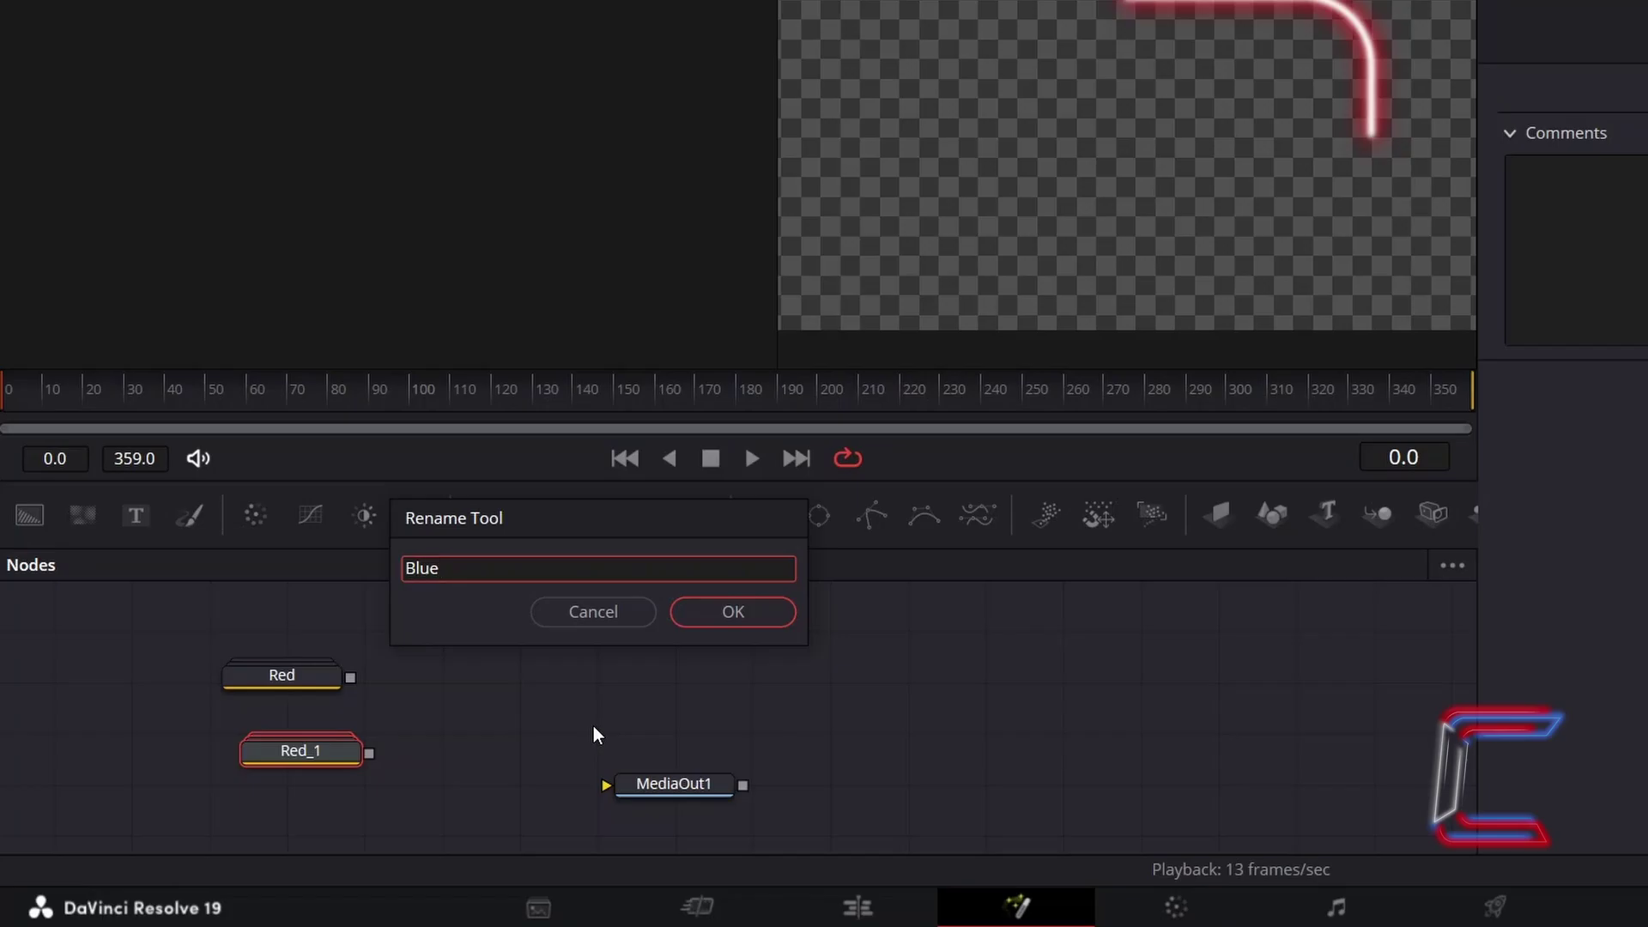
{"action": "left_click", "coordinate": [760, 616]}
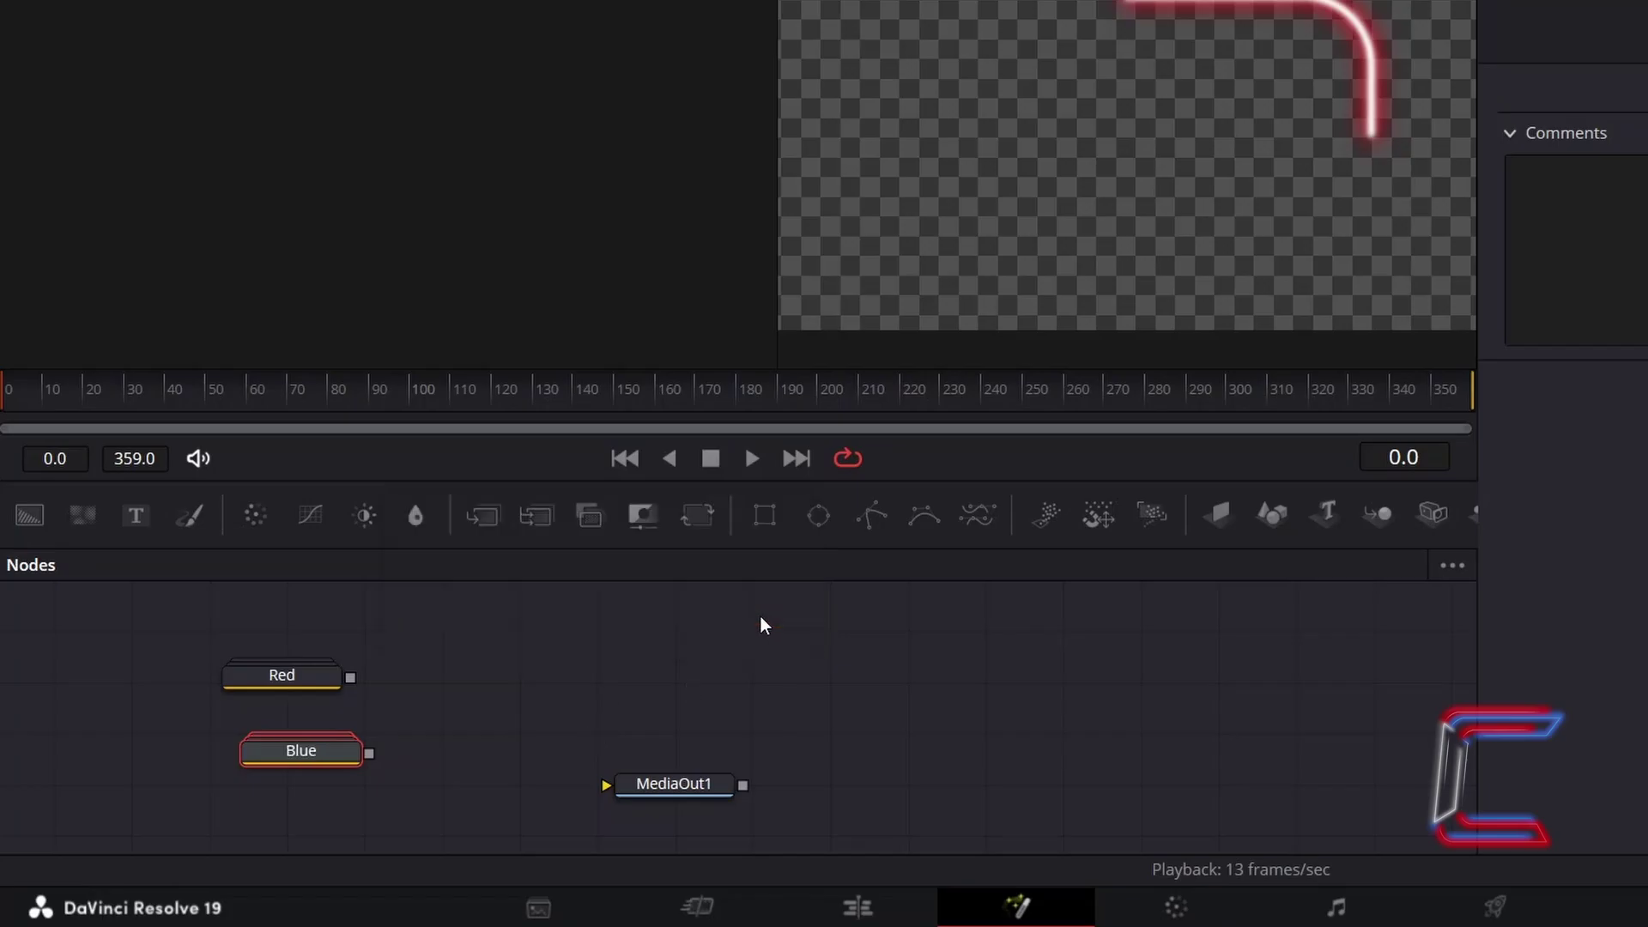
- Set Background1_1 inside the Blue group to pure blue #0000ff, then collapse the group
{"action": "double_click", "coordinate": [337, 749]}
{"action": "left_click", "coordinate": [255, 744]}
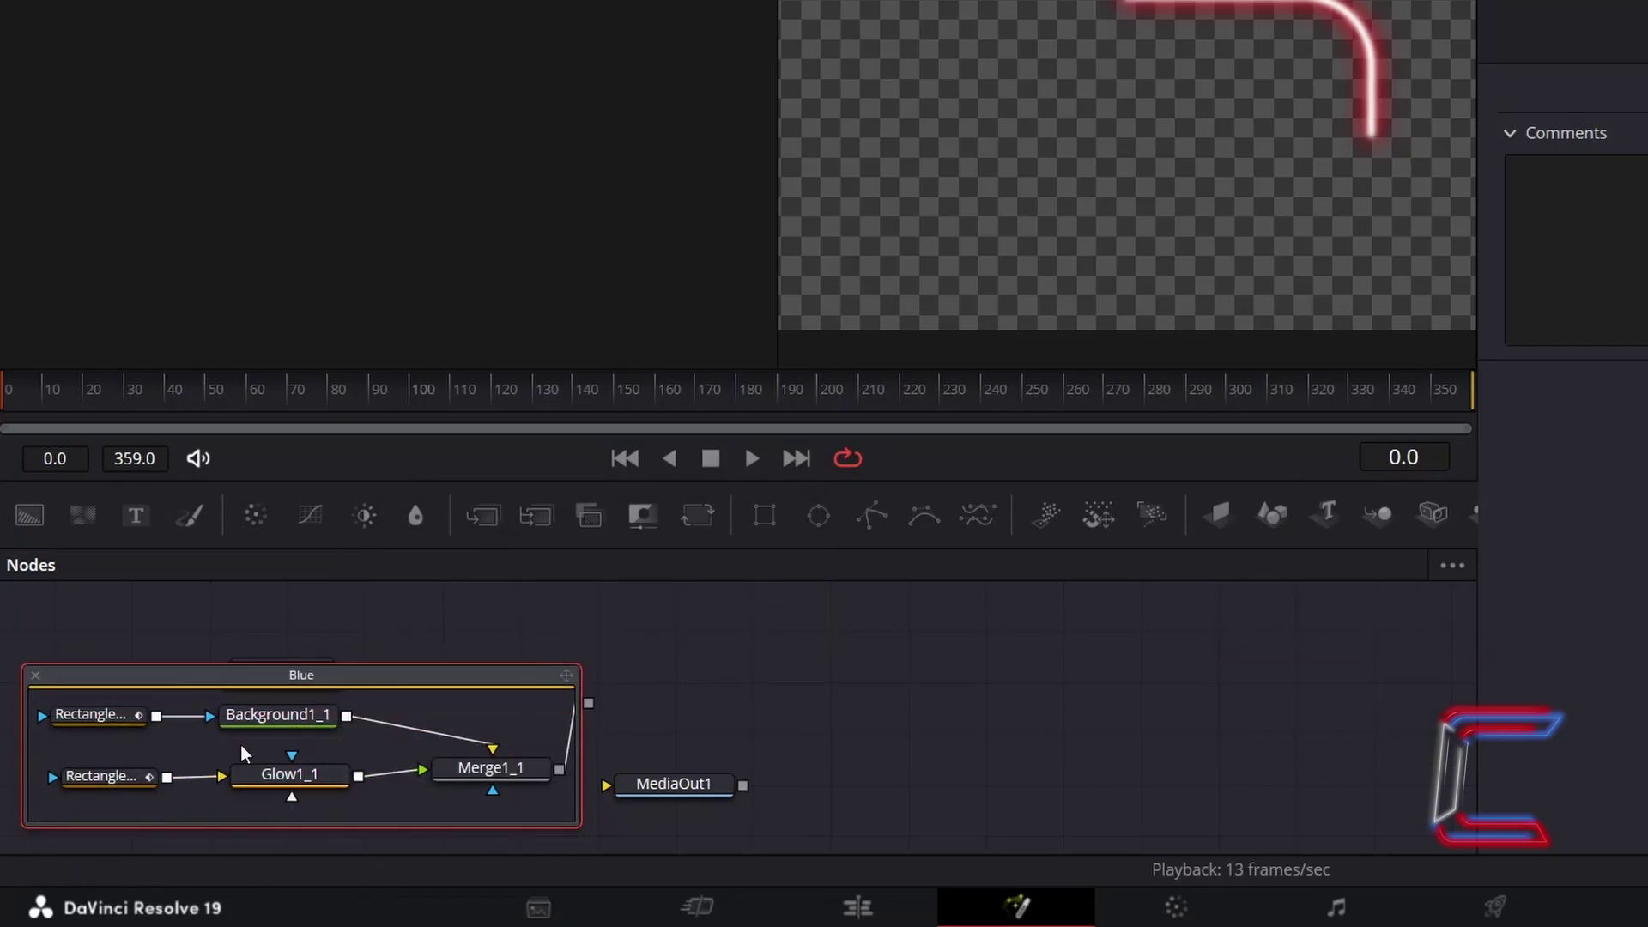
{"action": "left_click", "coordinate": [301, 721]}
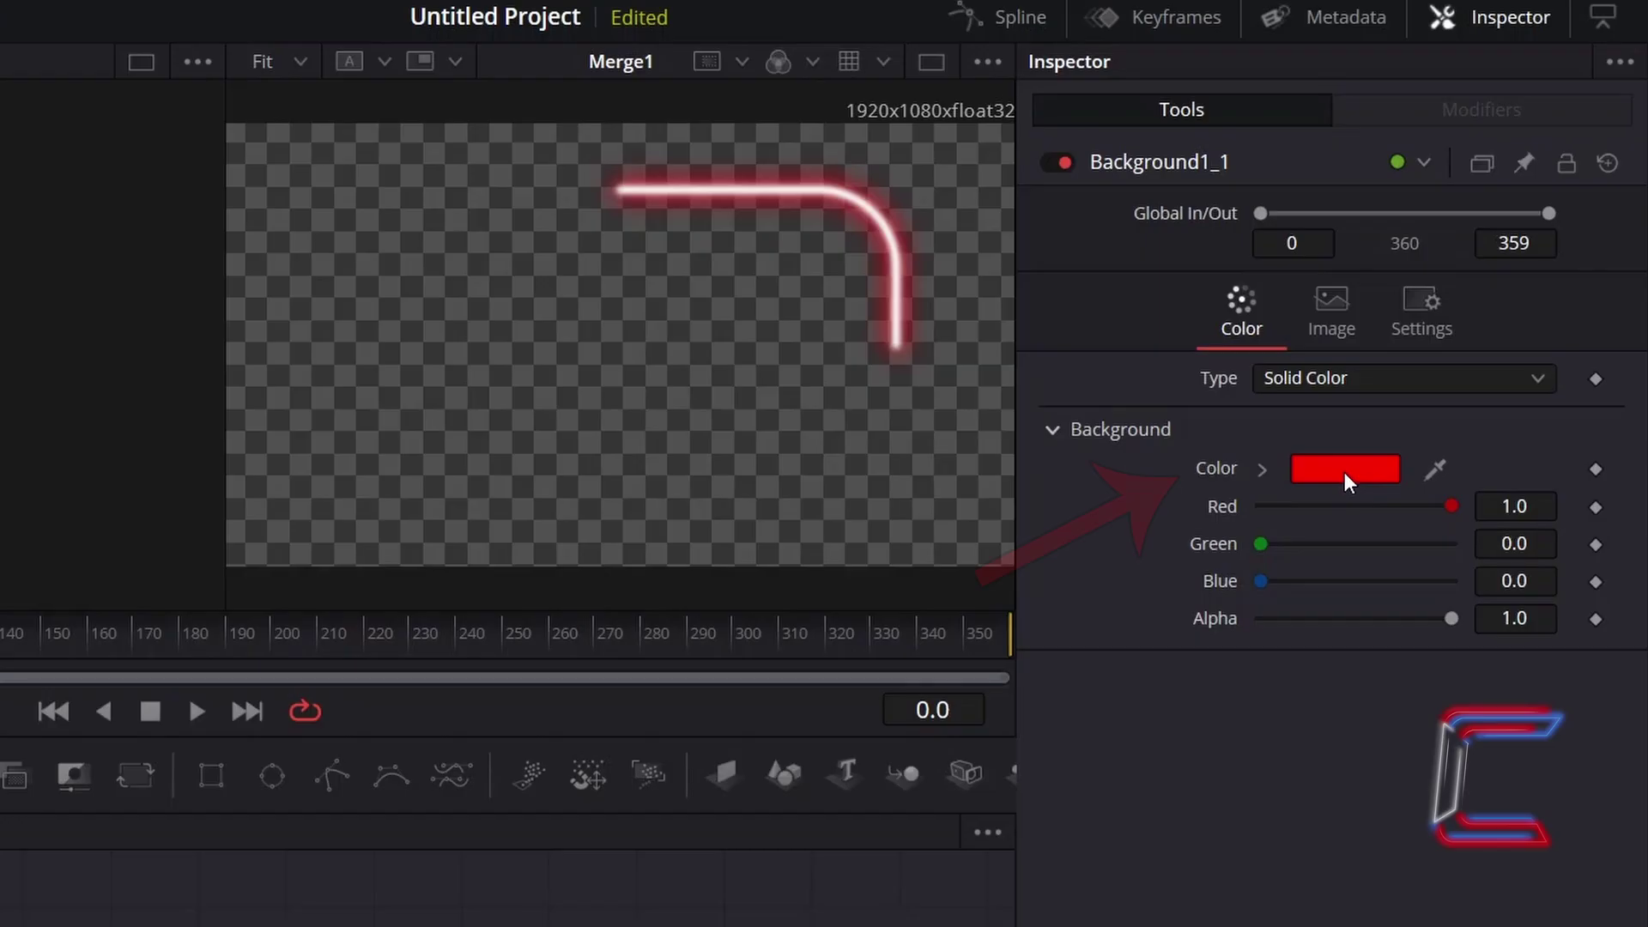
{"action": "left_click", "coordinate": [1344, 472]}
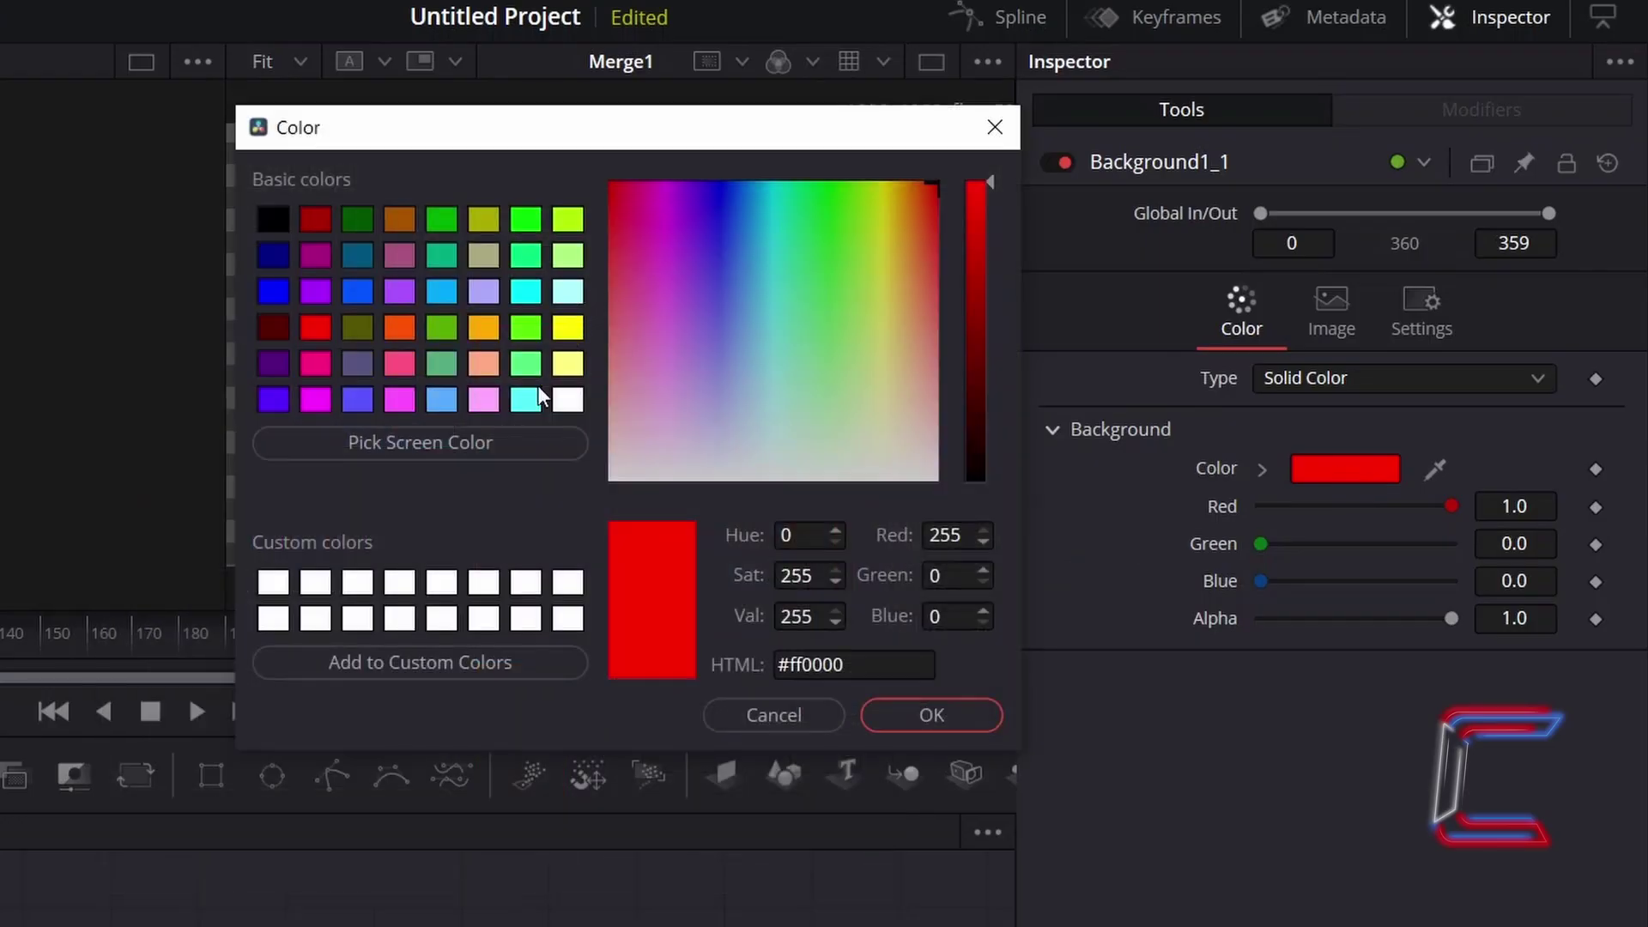
{"action": "left_click", "coordinate": [315, 255]}
{"action": "left_click", "coordinate": [273, 291]}
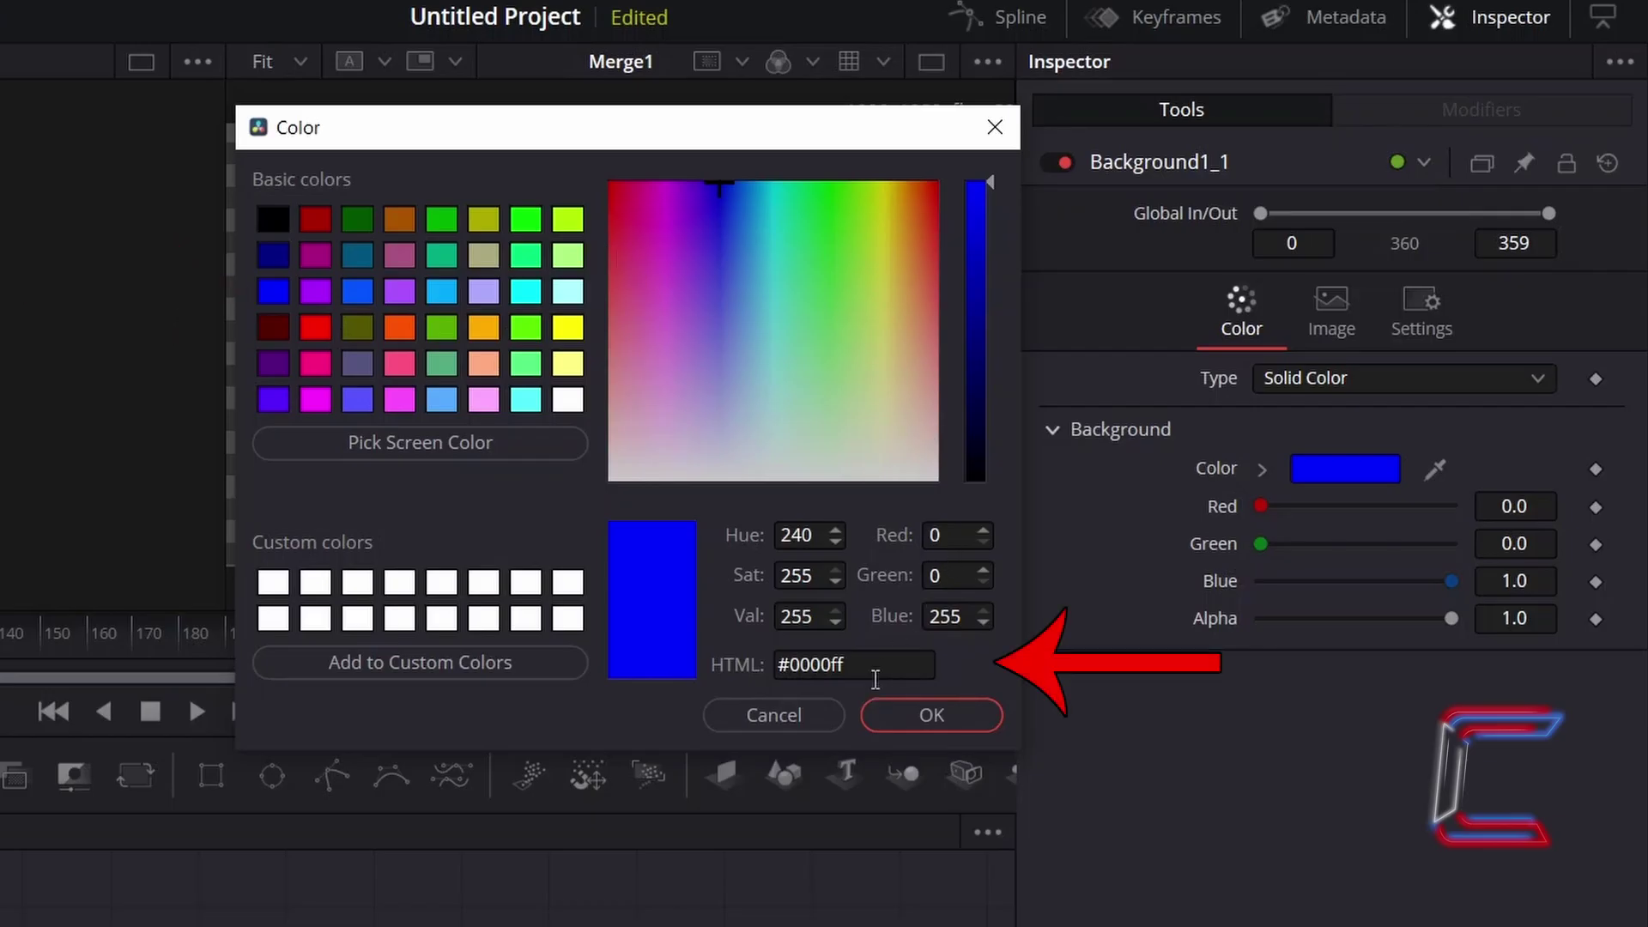
{"action": "left_click", "coordinate": [963, 719]}
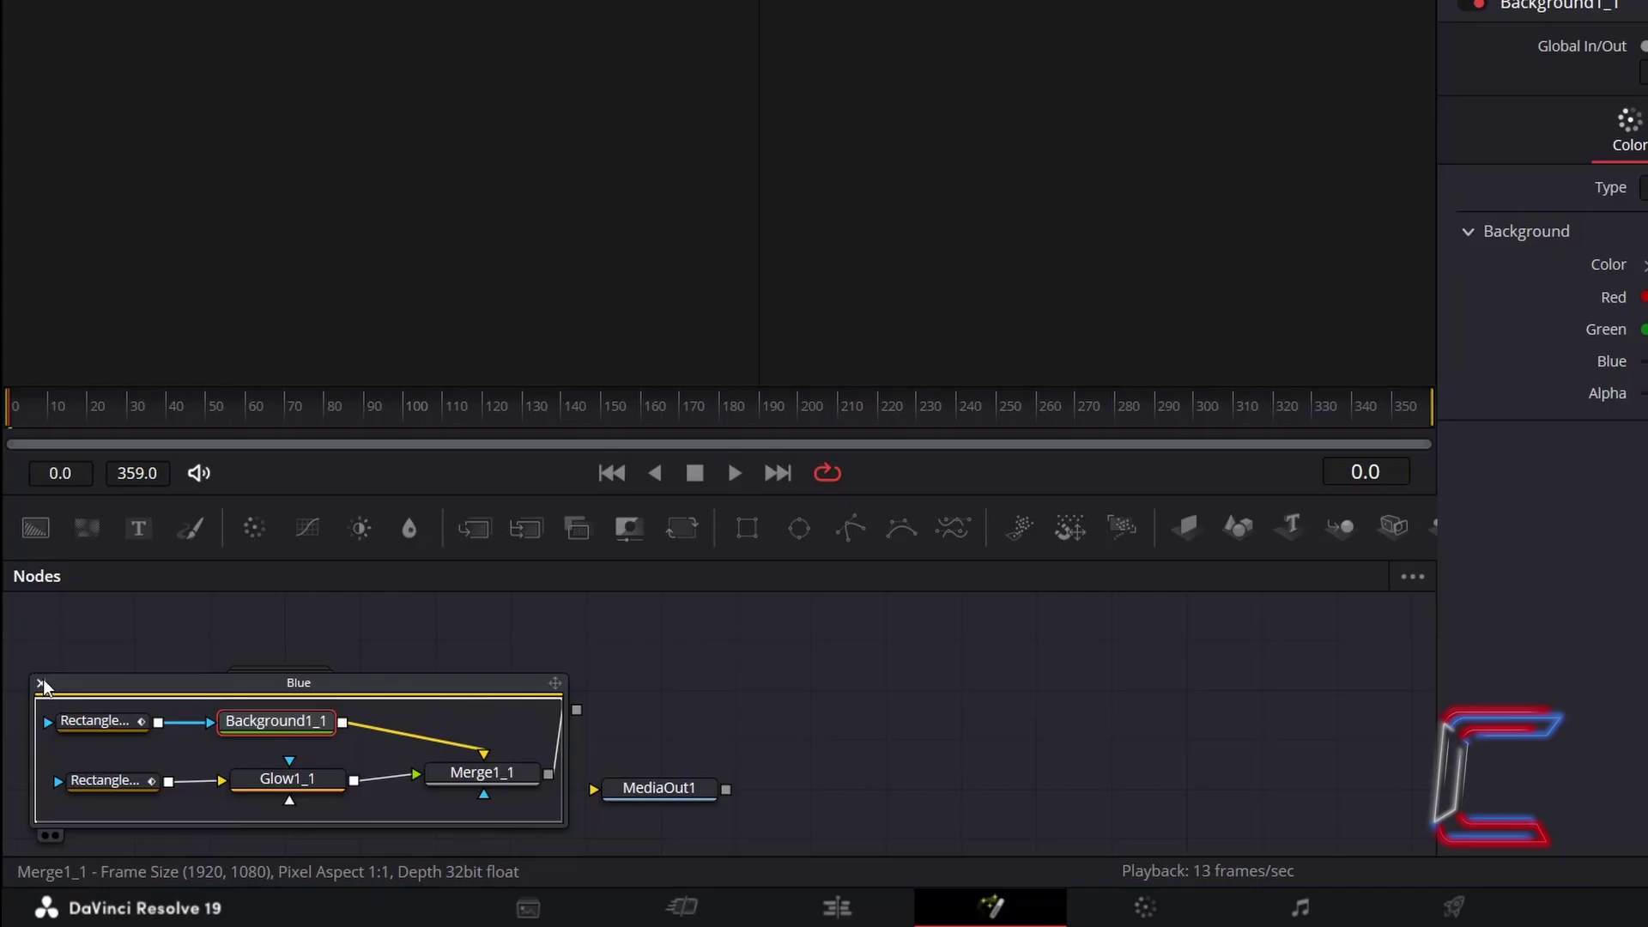
{"action": "left_click", "coordinate": [41, 683]}
- Move Blue below Red and add a Transform node with Flip Horizontal and Flip Vertical checked
{"action": "left_click_drag", "start_coordinate": [294, 706], "coordinate": [277, 769]}
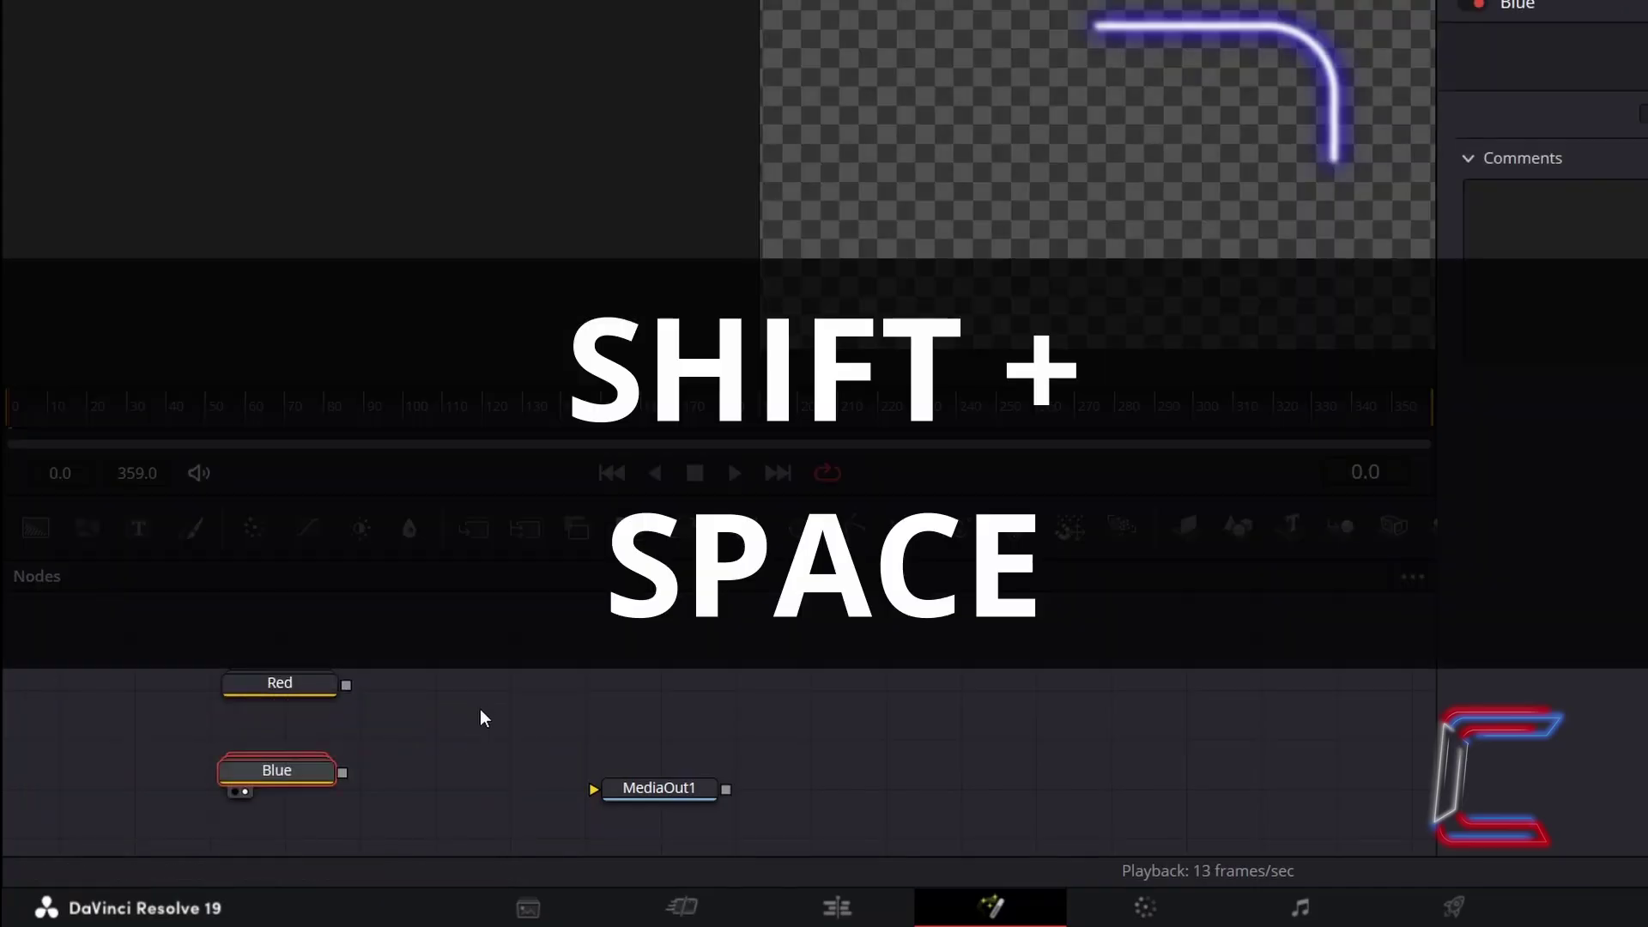
{"action": "key", "text": "shift+space"}
{"action": "type", "text": "Transform"}
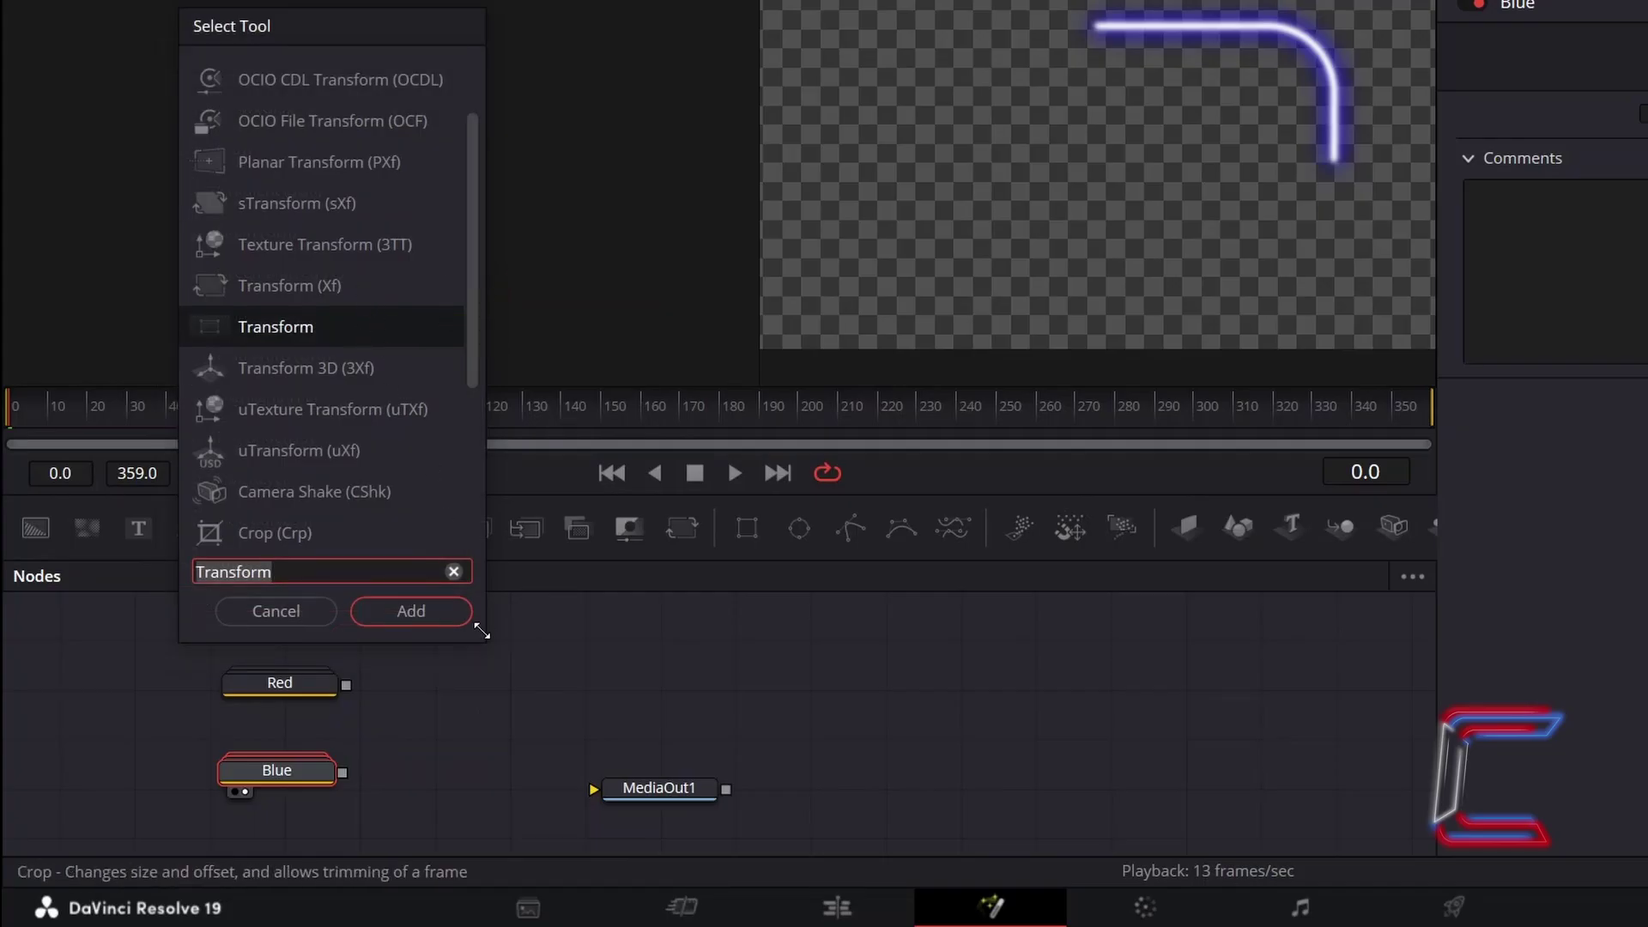
{"action": "left_click", "coordinate": [460, 613]}
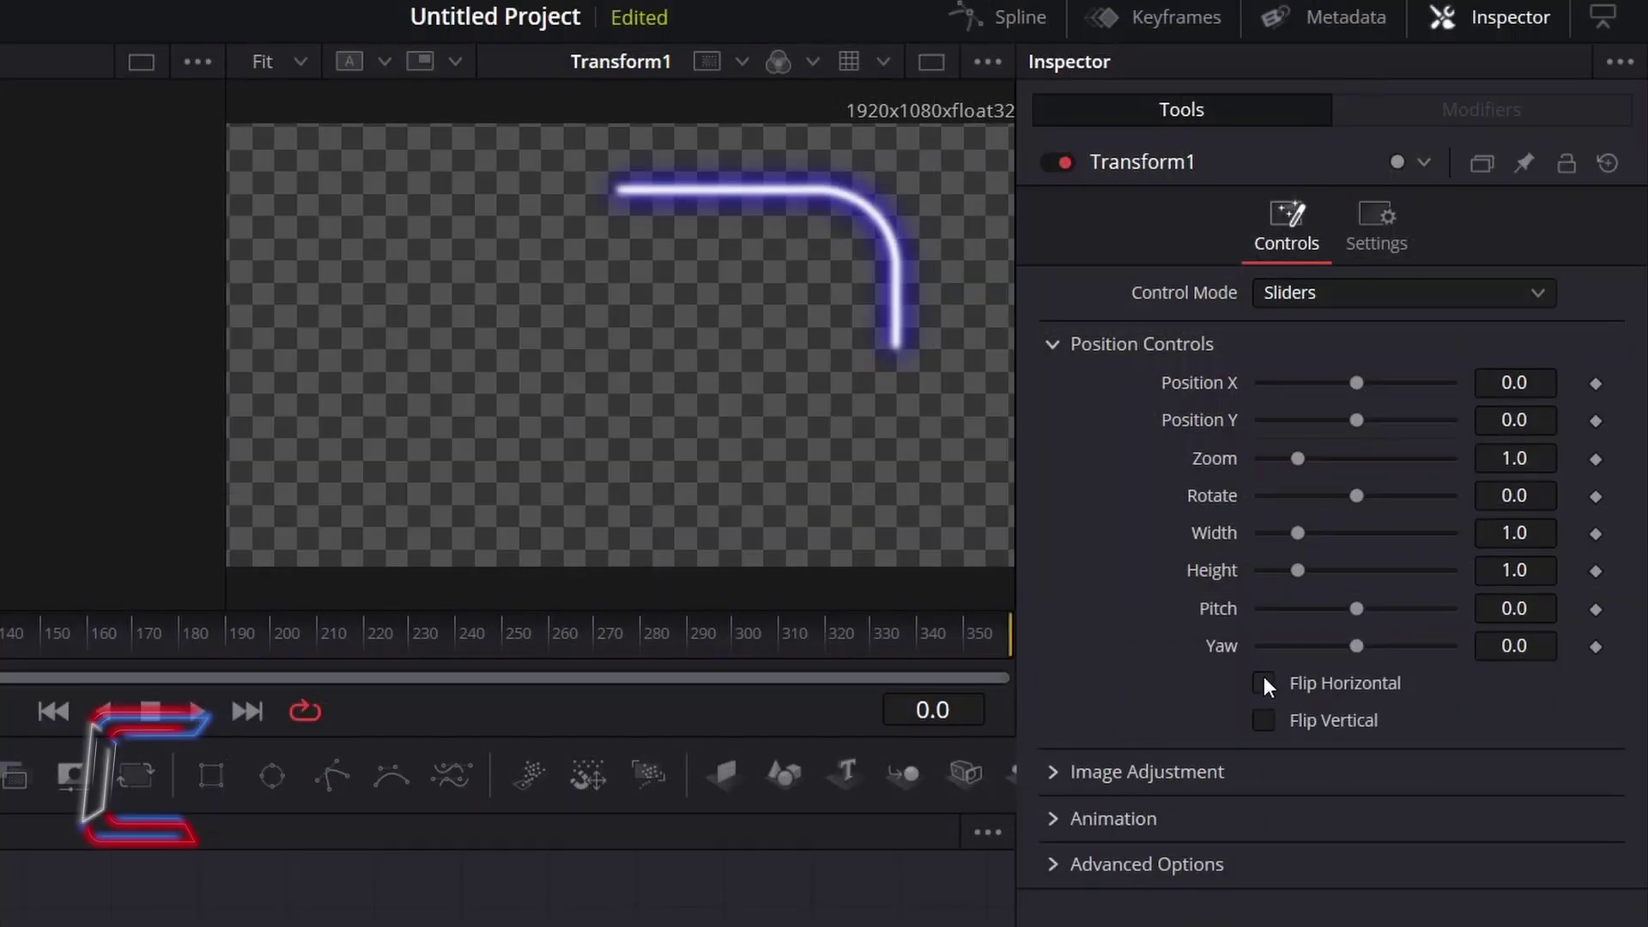
{"action": "left_click", "coordinate": [1264, 682]}
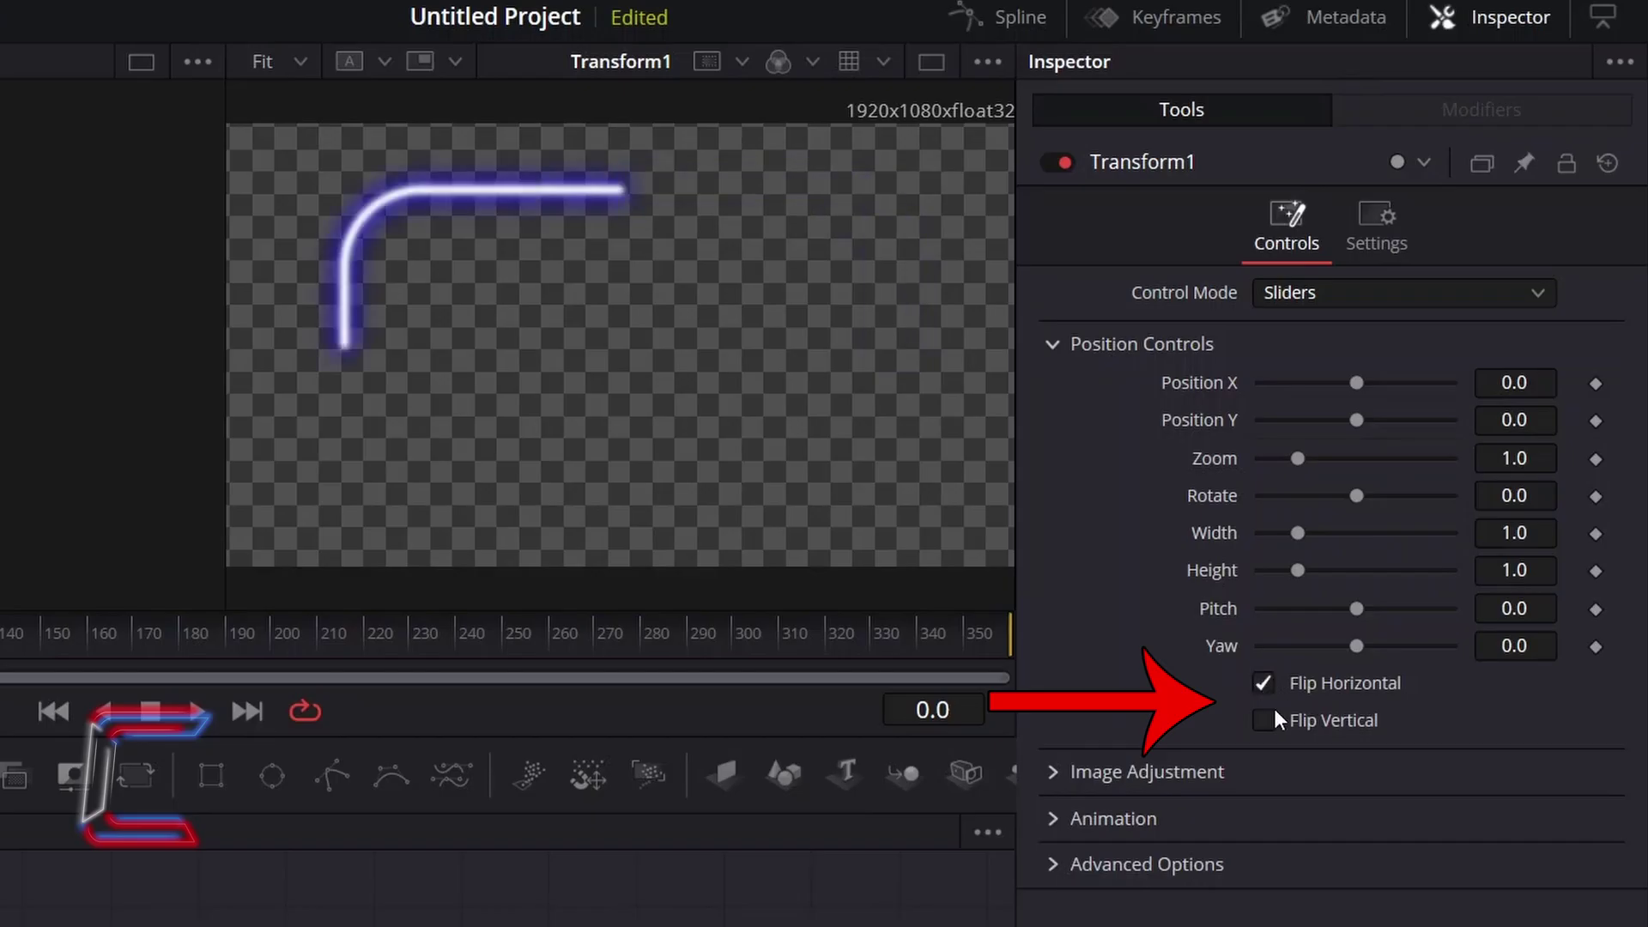
{"action": "left_click", "coordinate": [1271, 720]}
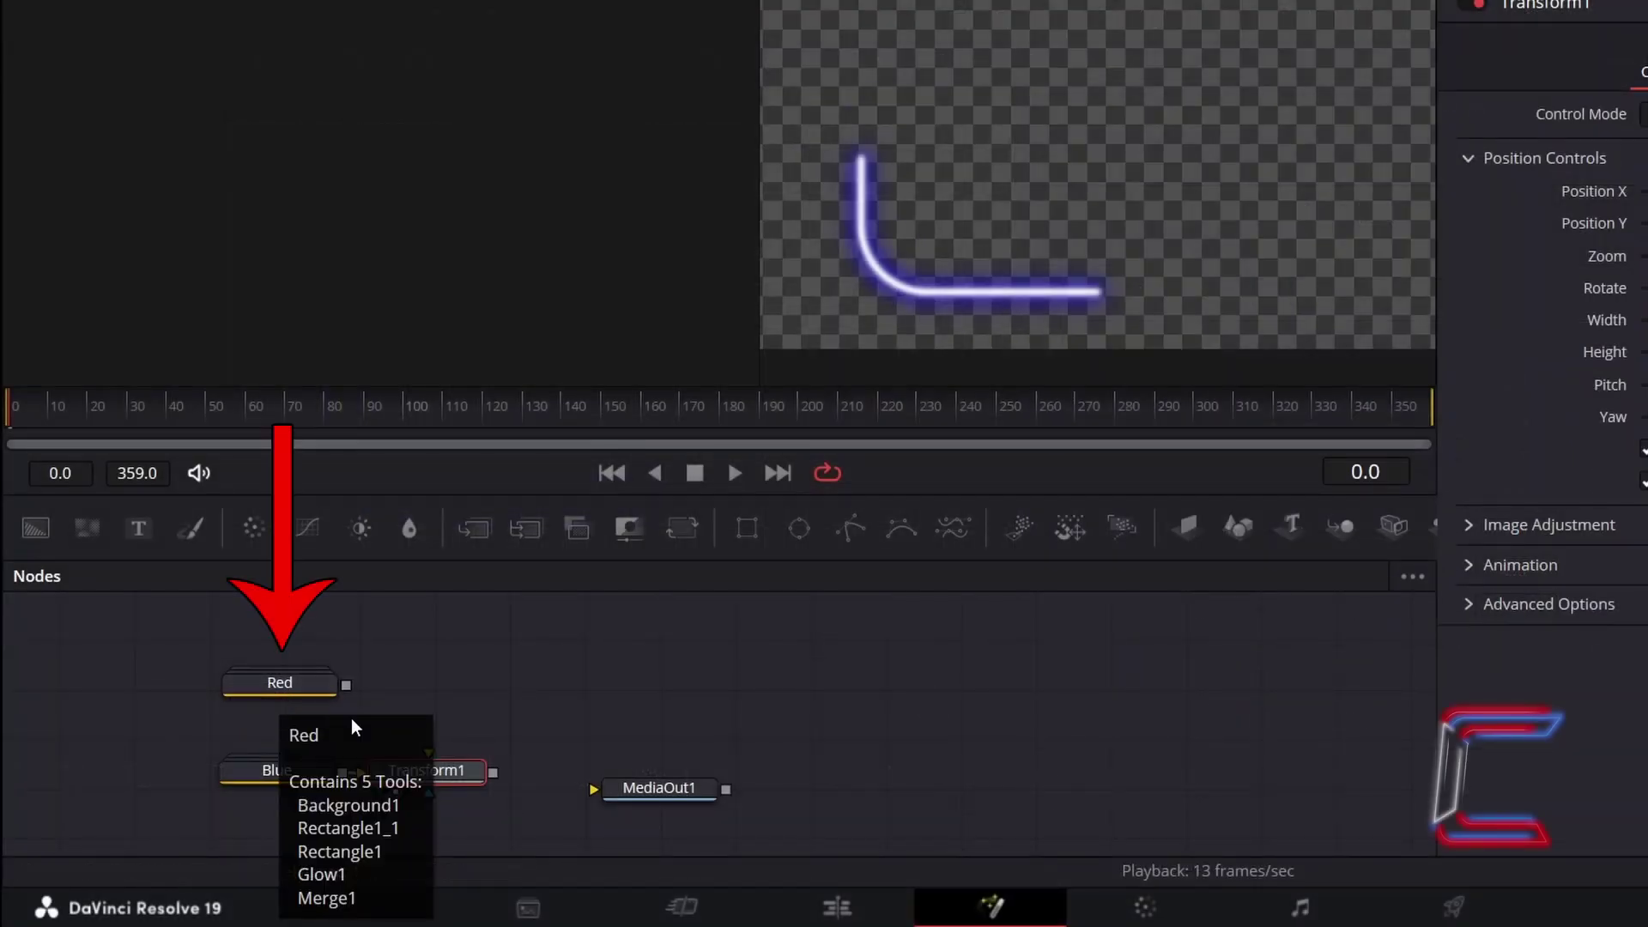
- Add a Merge2 node after Red, feed Transform1 into it, and view Merge2
{"action": "left_click", "coordinate": [295, 686]}
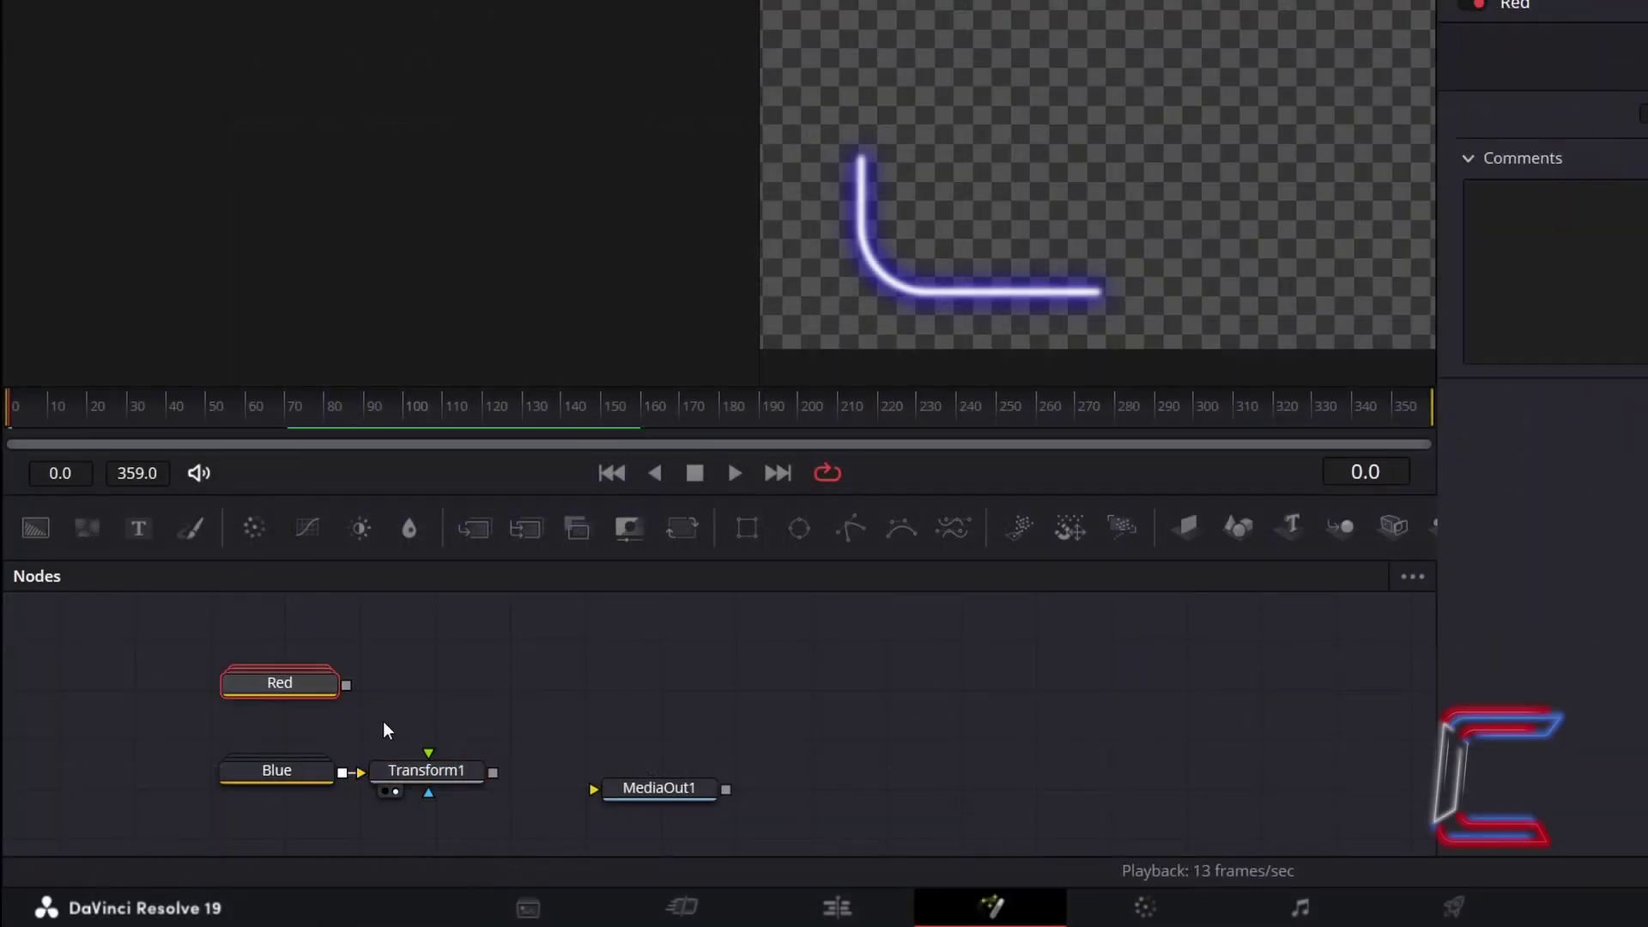
{"action": "left_click", "coordinate": [490, 534]}
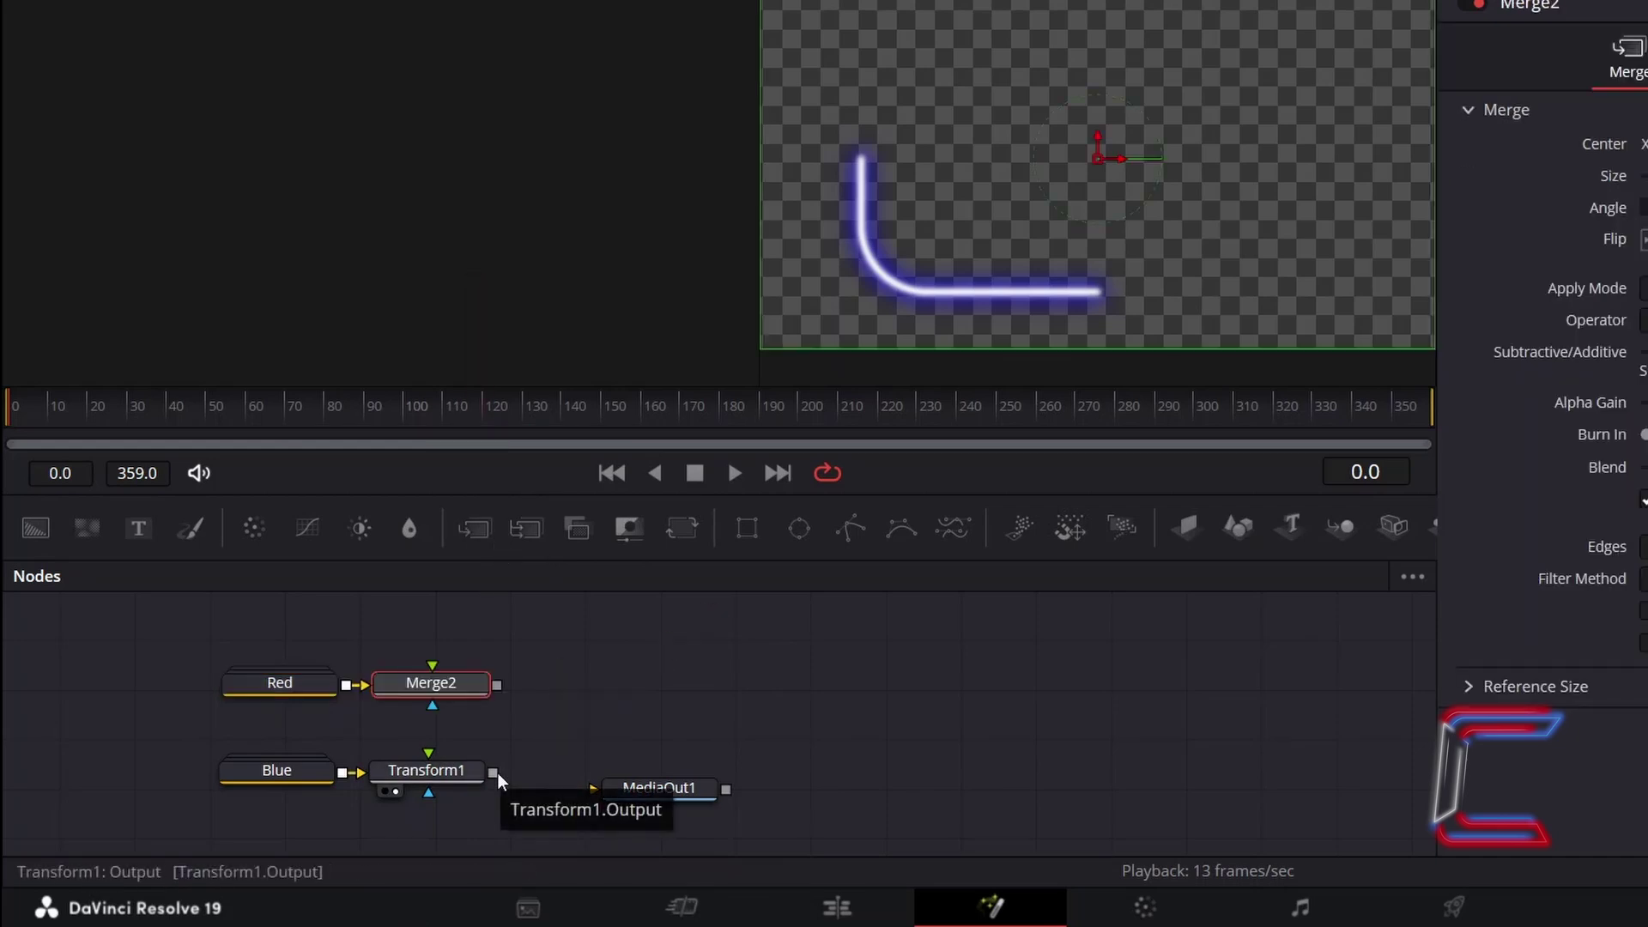
{"action": "left_click_drag", "start_coordinate": [497, 772], "coordinate": [435, 682]}
{"action": "key", "text": "1"}
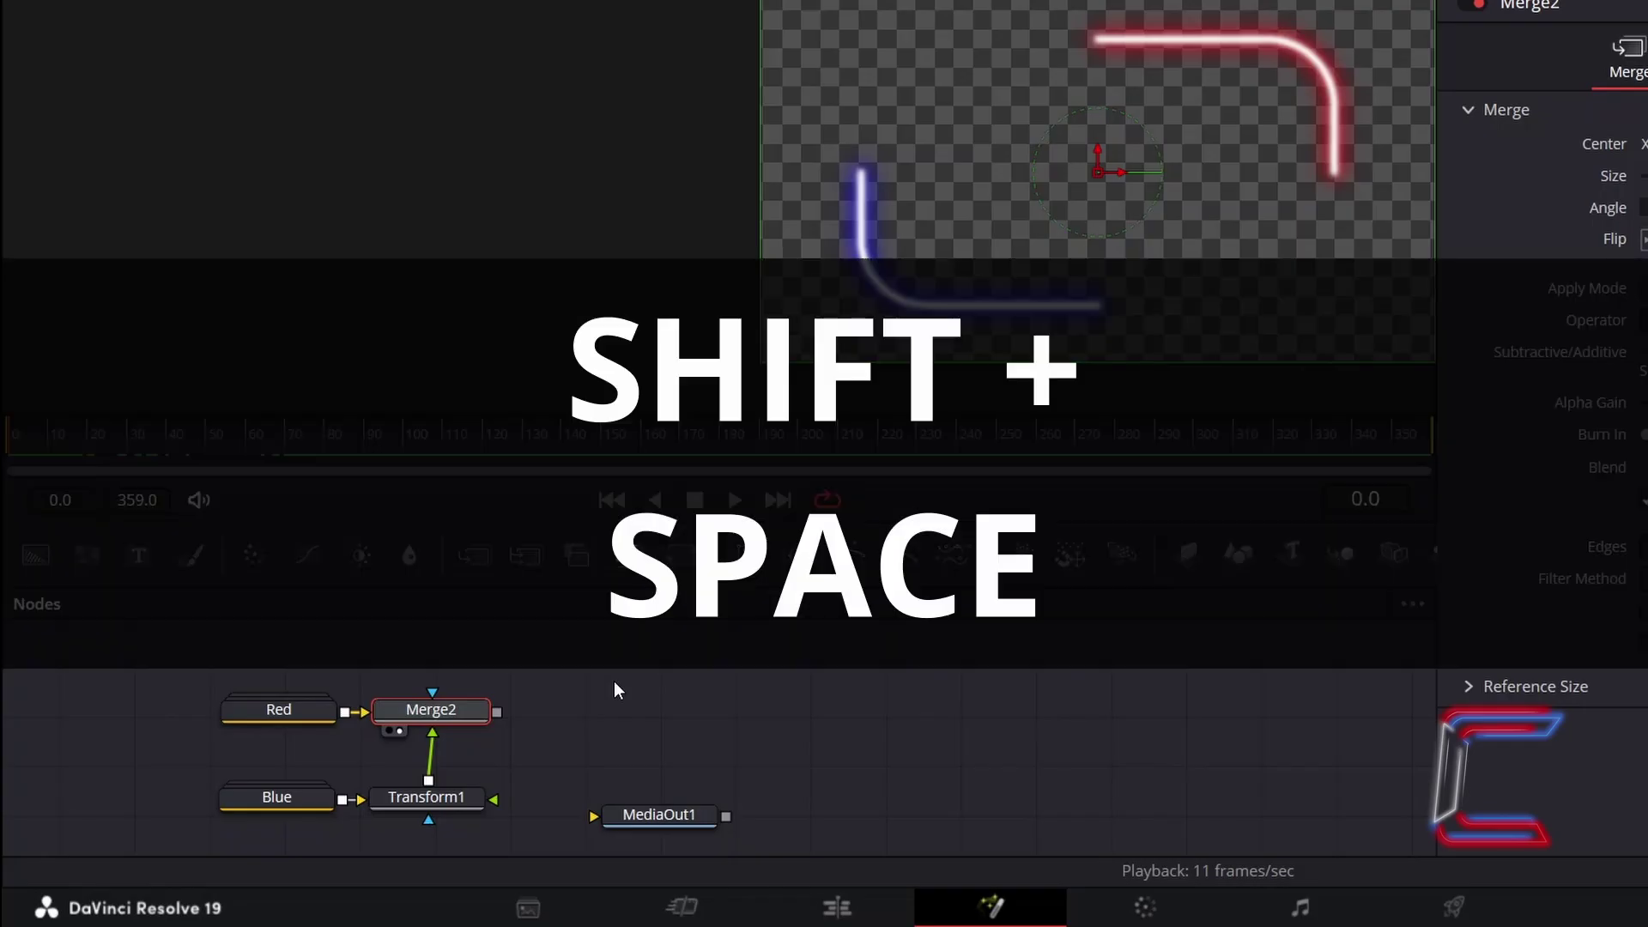
- Add a Soft Glow after Merge2, wire it into MediaOut1, and view the final output
{"action": "key", "text": "shift+space"}
{"action": "type", "text": "Soft Glow"}
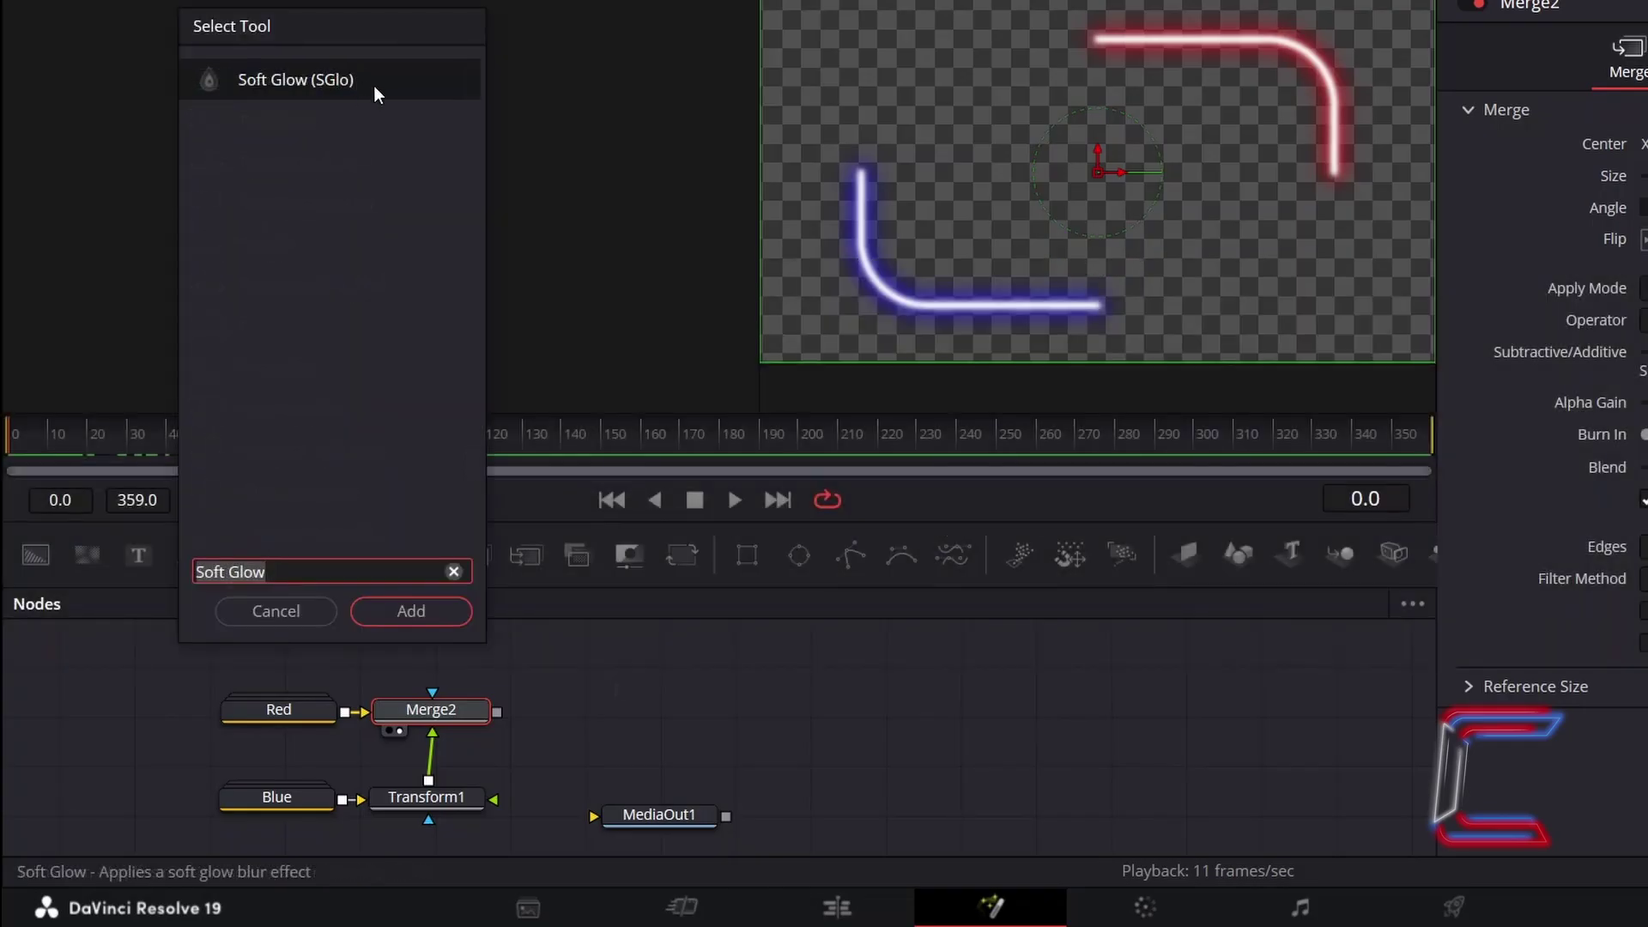
{"action": "left_click", "coordinate": [439, 604]}
{"action": "left_click_drag", "start_coordinate": [691, 730], "coordinate": [593, 805]}
{"action": "left_click", "coordinate": [592, 805]}
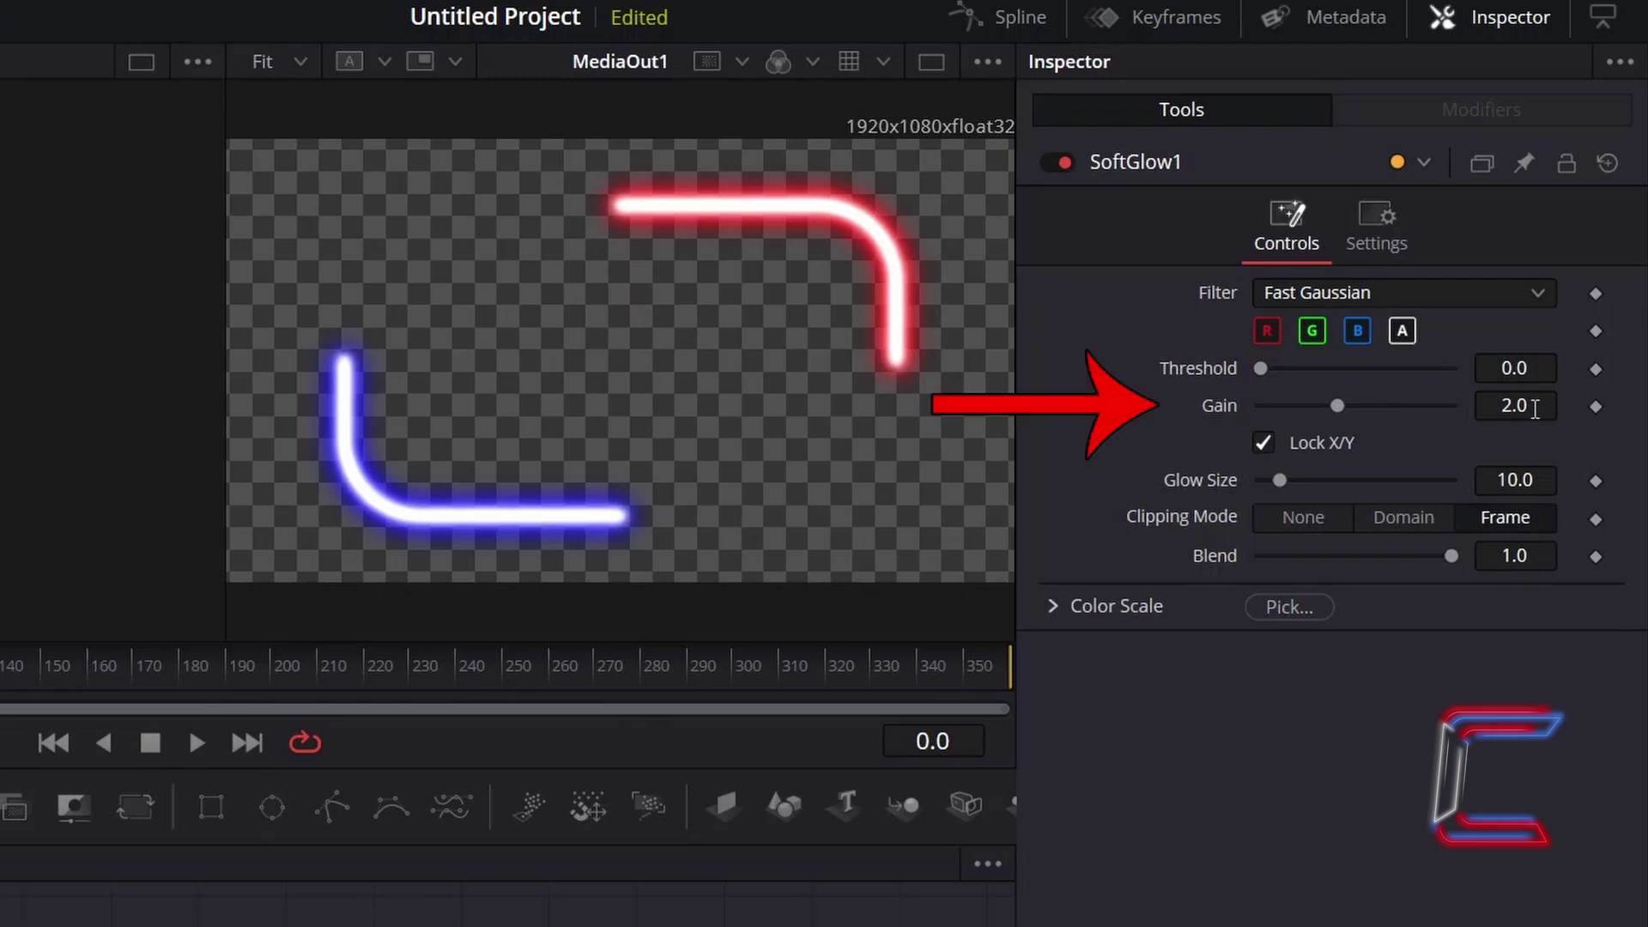
- Lower the Soft Glow Gain to 0.75
{"action": "left_click", "coordinate": [1529, 404]}
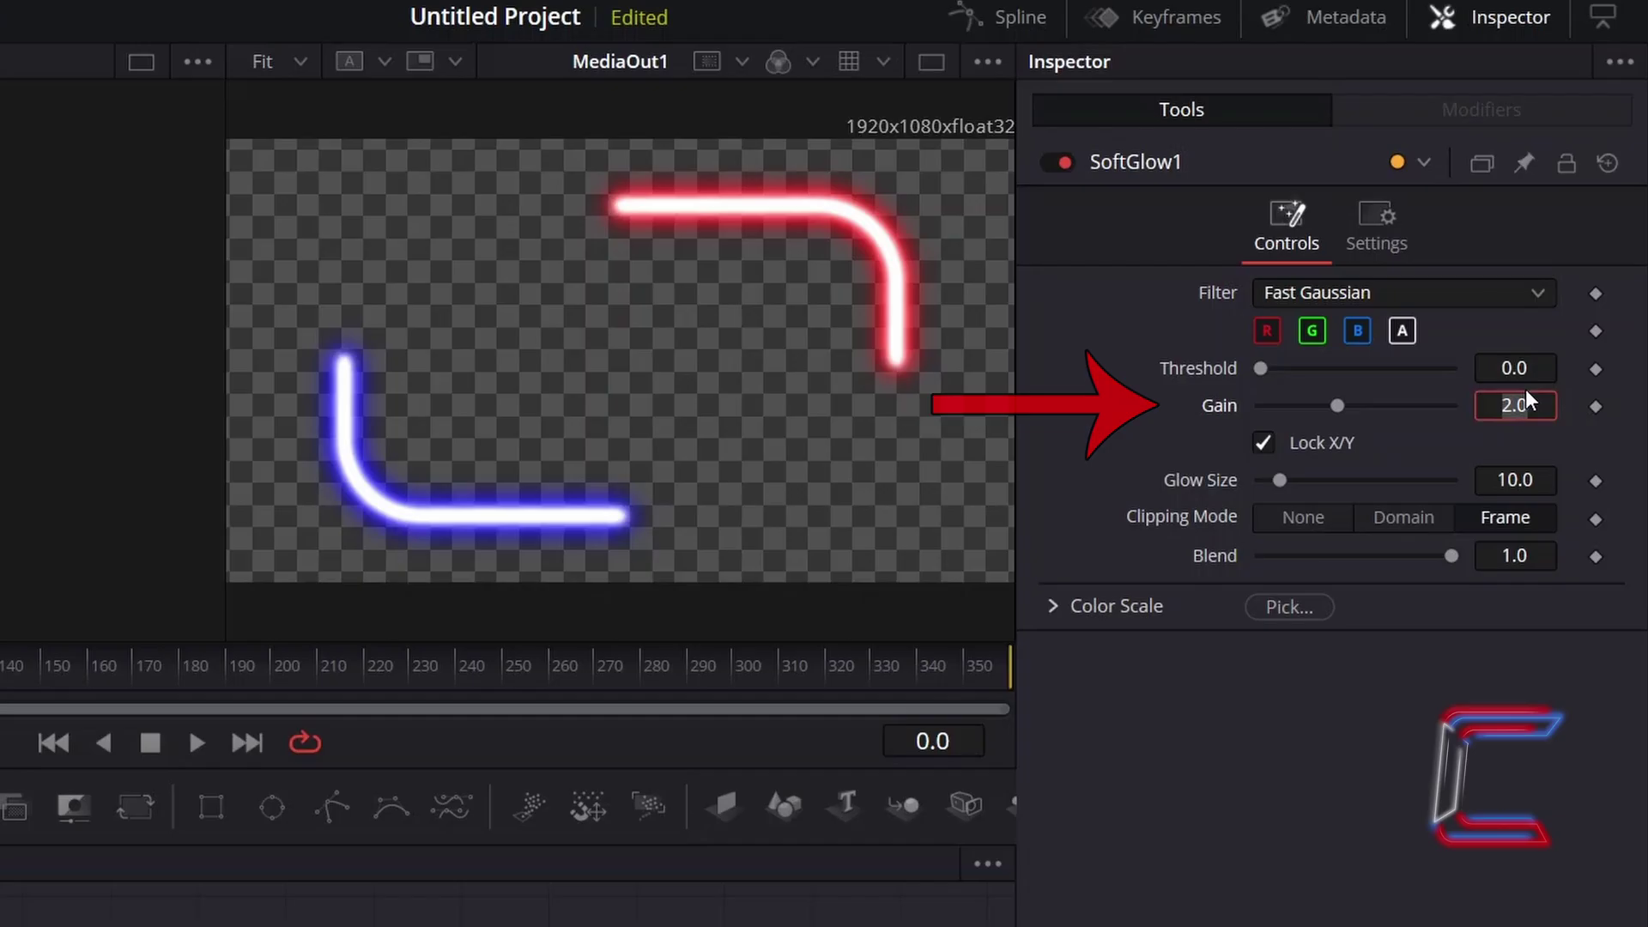
{"action": "type", "text": "0.75"}
{"action": "key", "text": "Tab"}
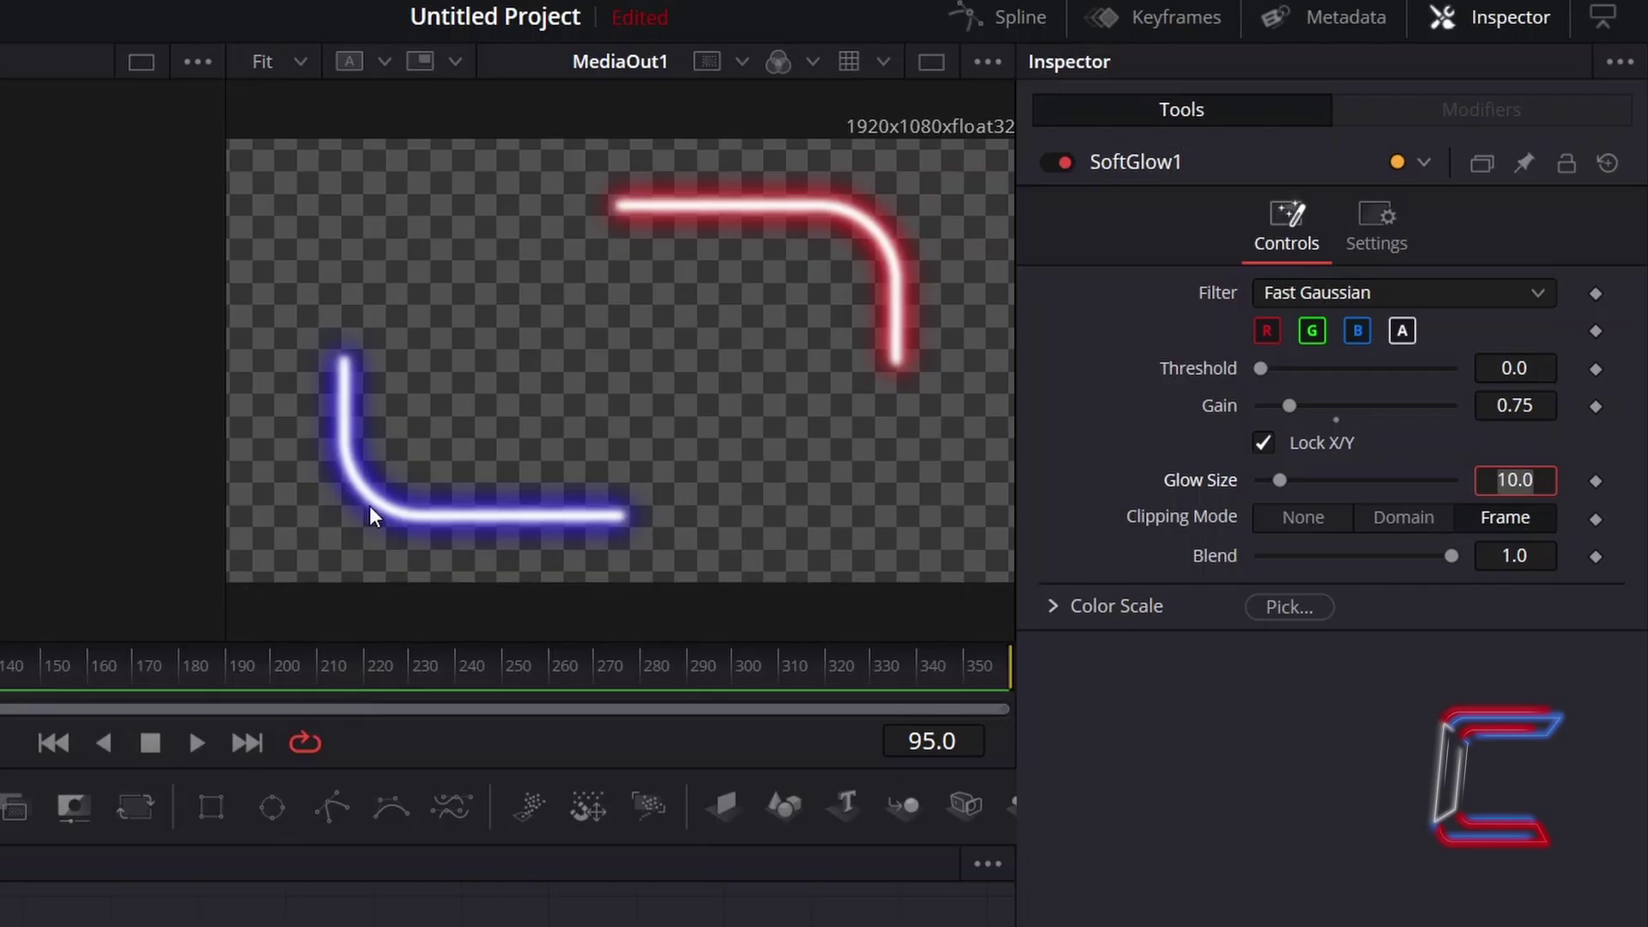
{"action": "left_click", "coordinate": [1026, 27]}
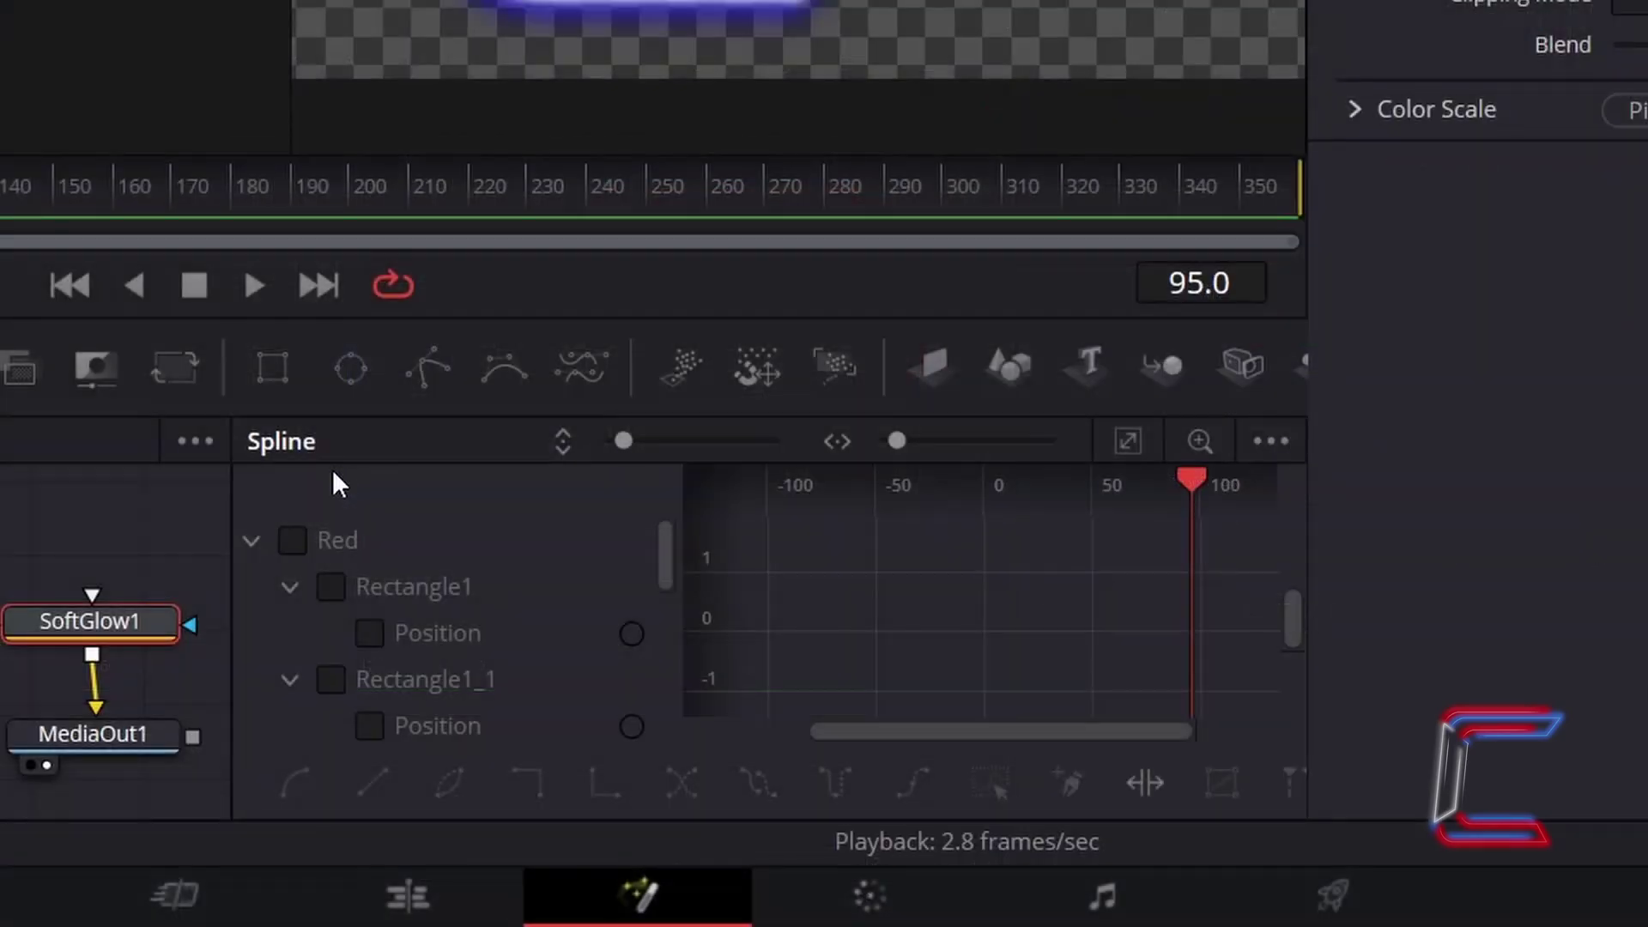
- Show the Red and Blue position curves, select all keyframes, and apply Set Loop
{"action": "left_click", "coordinate": [293, 539]}
{"action": "scroll", "coordinate": [414, 625], "scroll_direction": "down", "scroll_amount": 5}
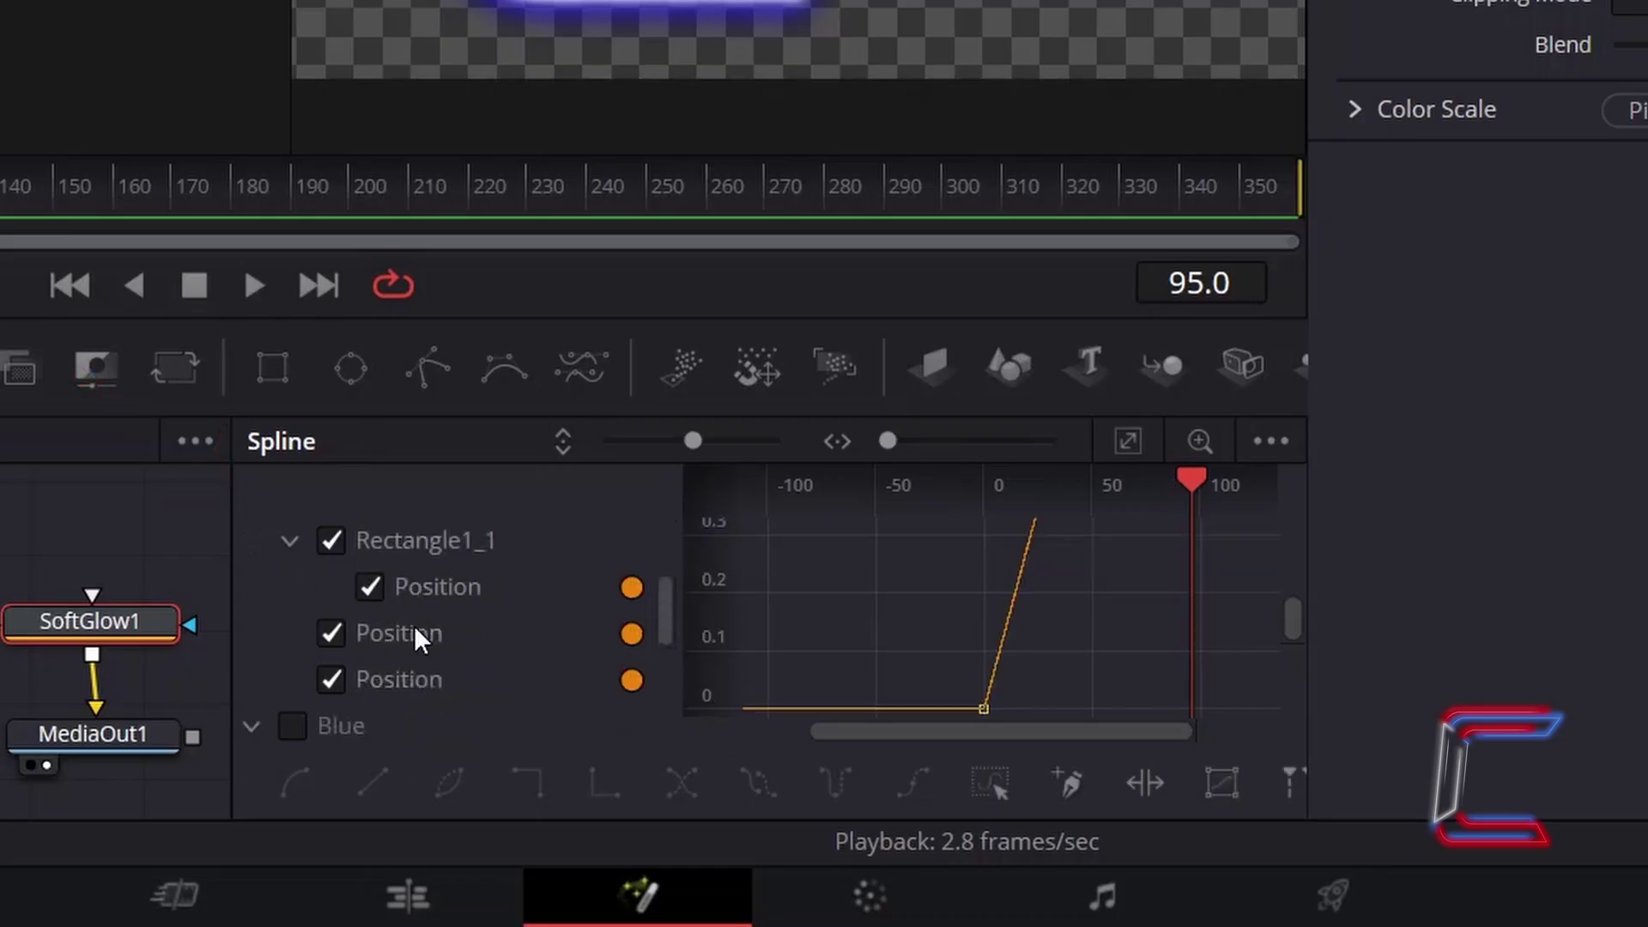
{"action": "scroll", "coordinate": [334, 584], "scroll_direction": "up", "scroll_amount": 3}
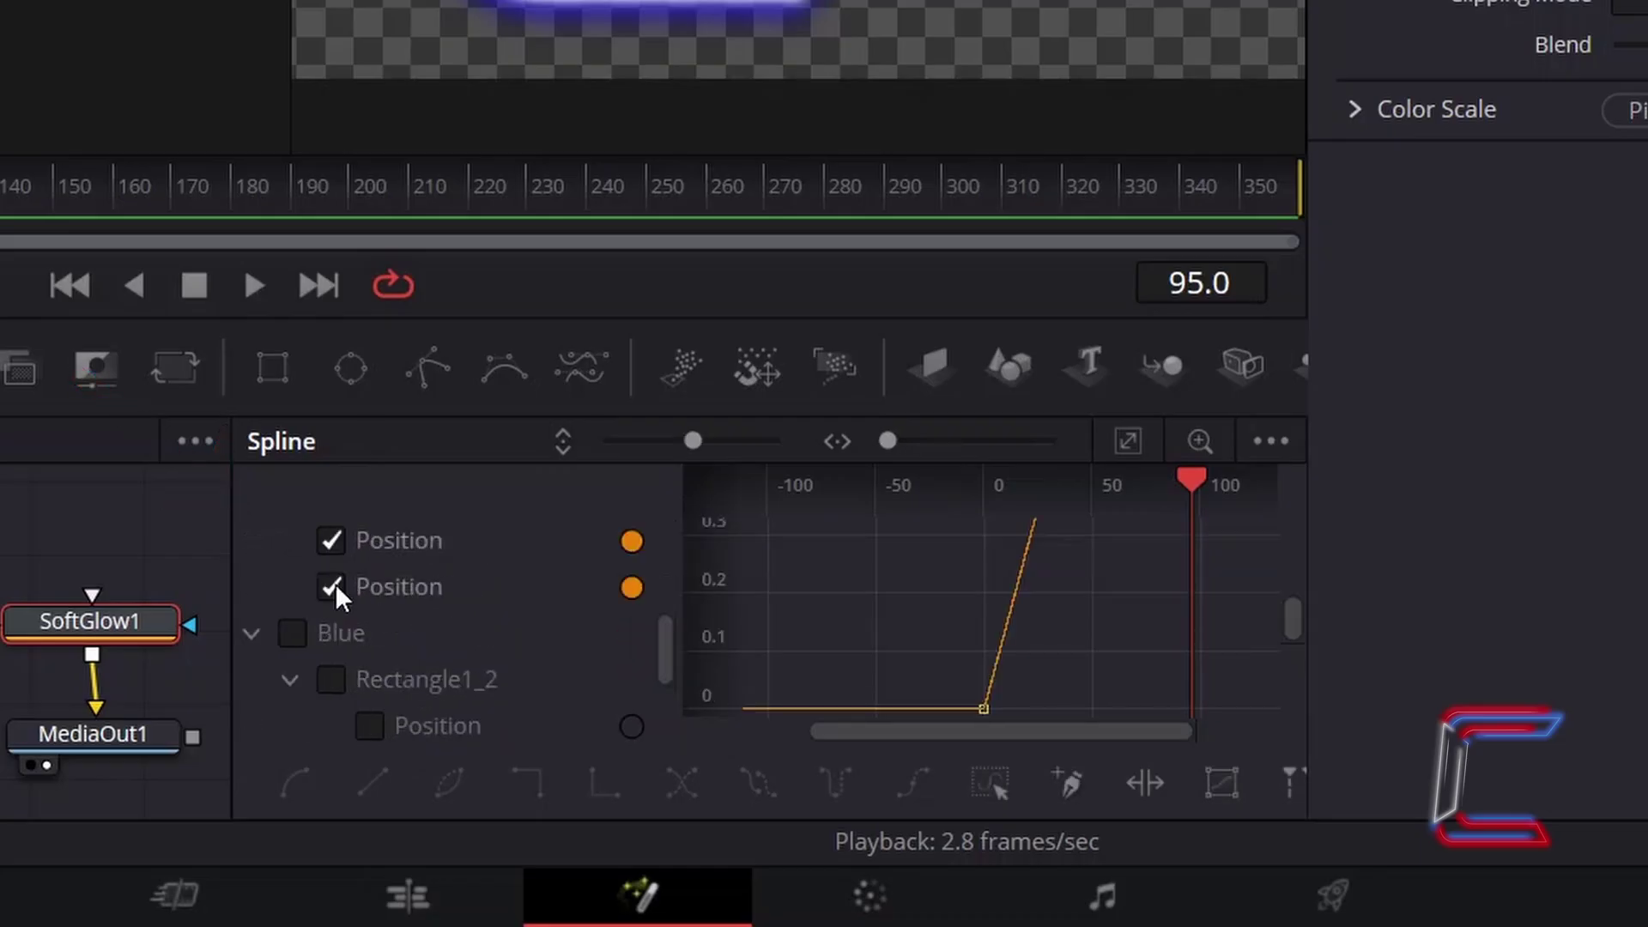
{"action": "left_click", "coordinate": [292, 632]}
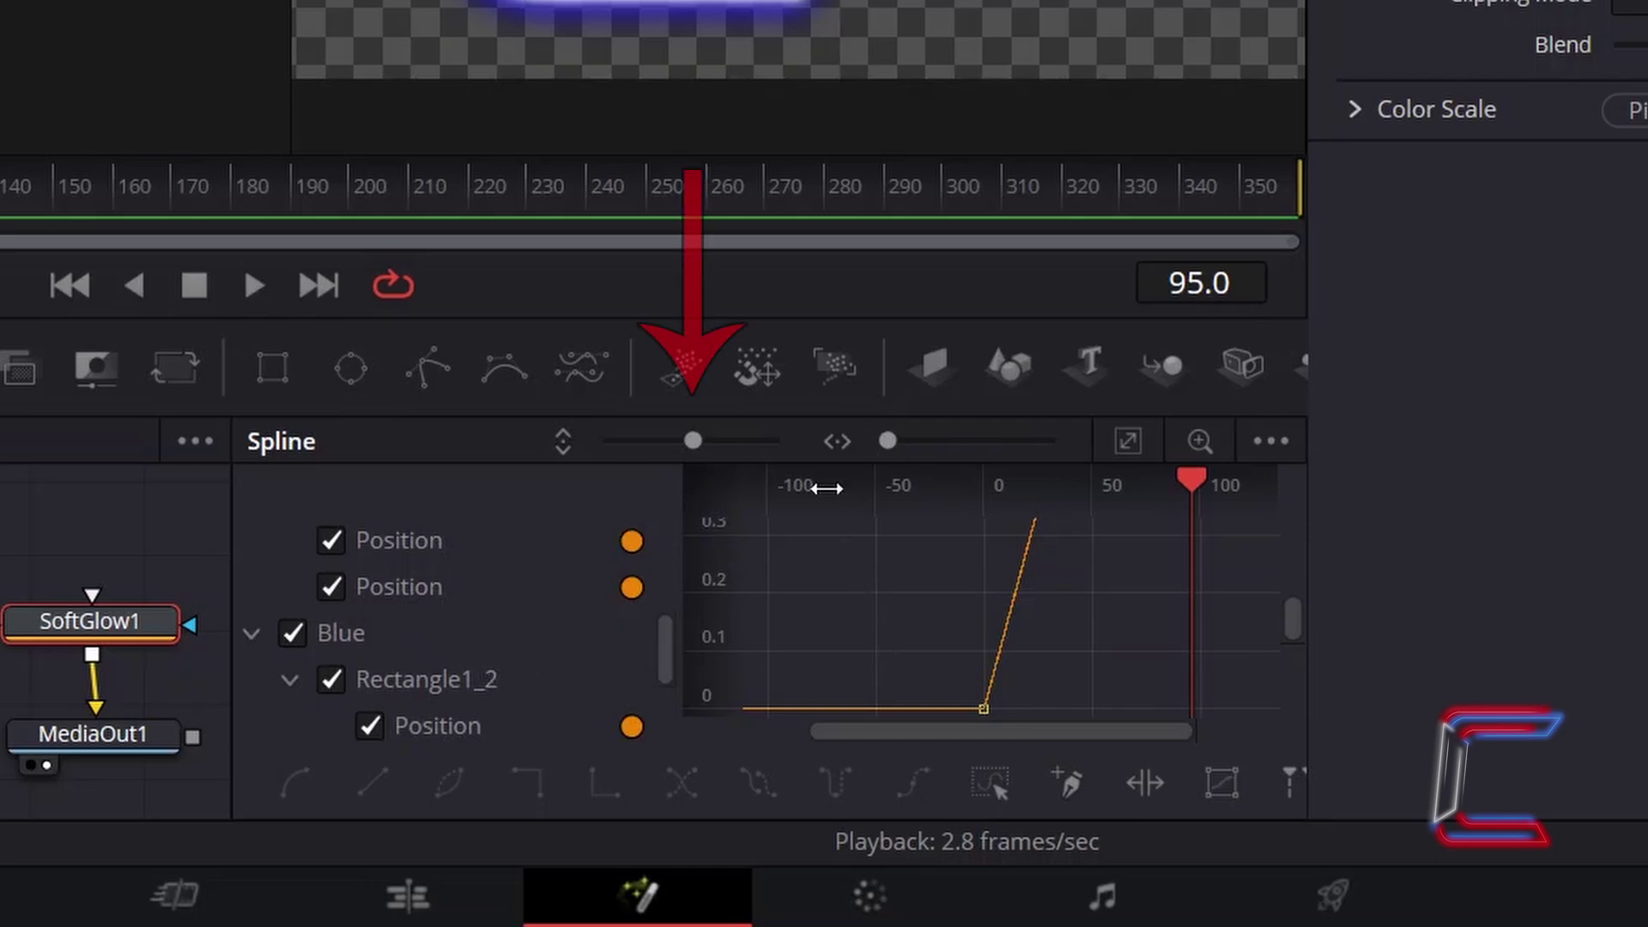
{"action": "left_click_drag", "start_coordinate": [693, 440], "coordinate": [611, 440]}
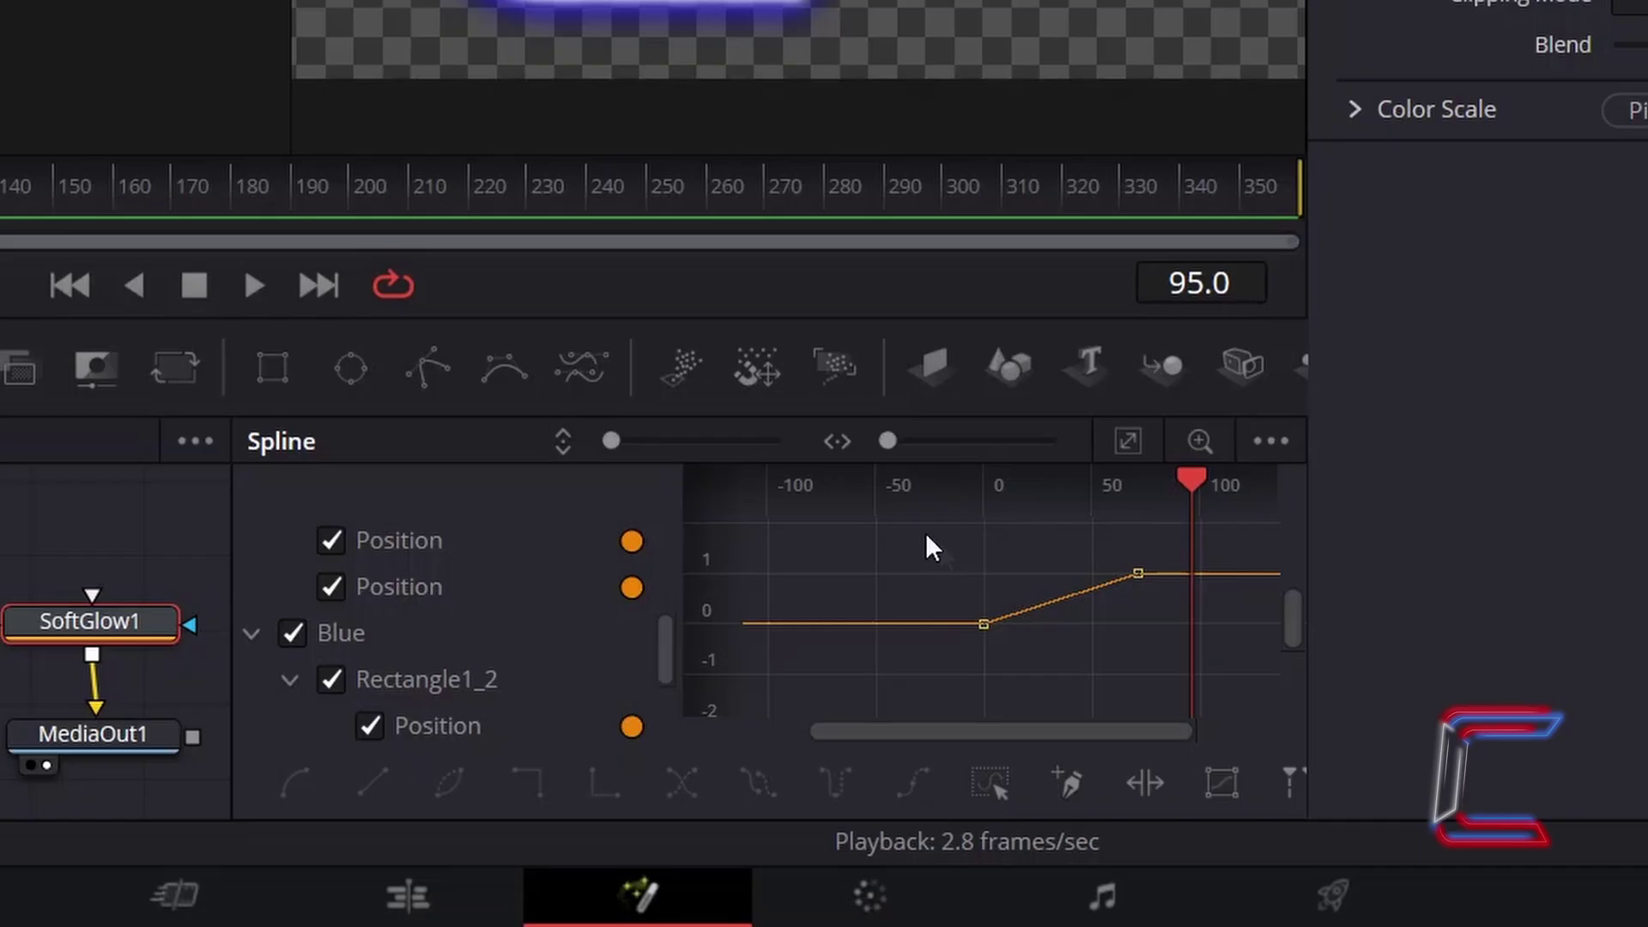
{"action": "left_click_drag", "start_coordinate": [925, 528], "coordinate": [1186, 714]}
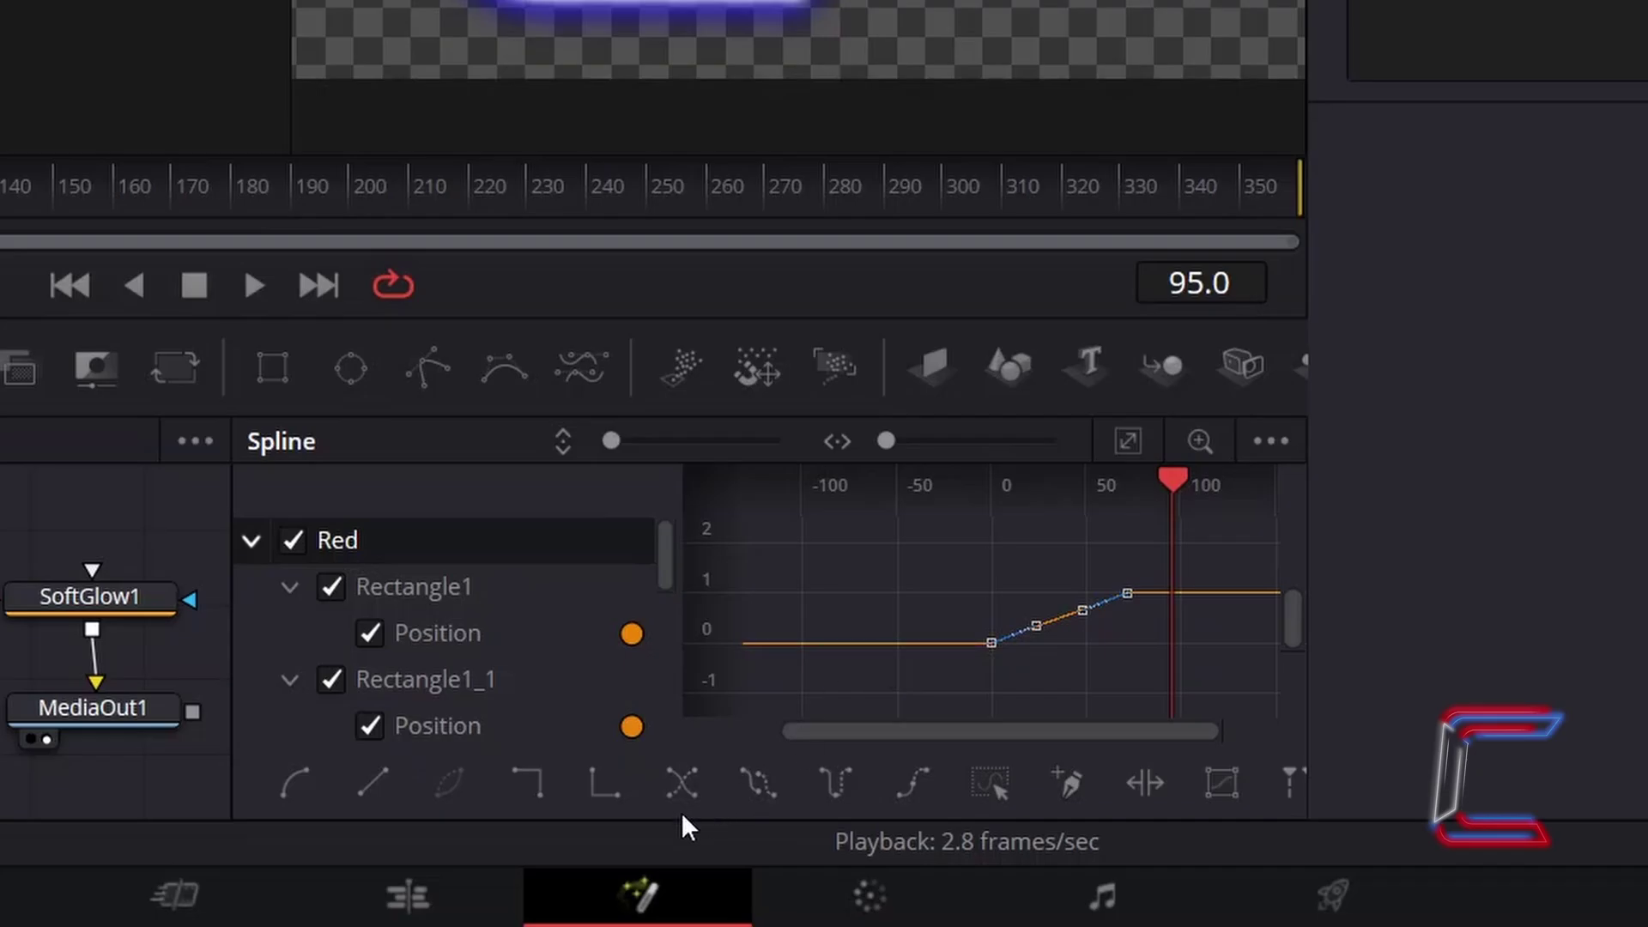
{"action": "left_click", "coordinate": [769, 792]}
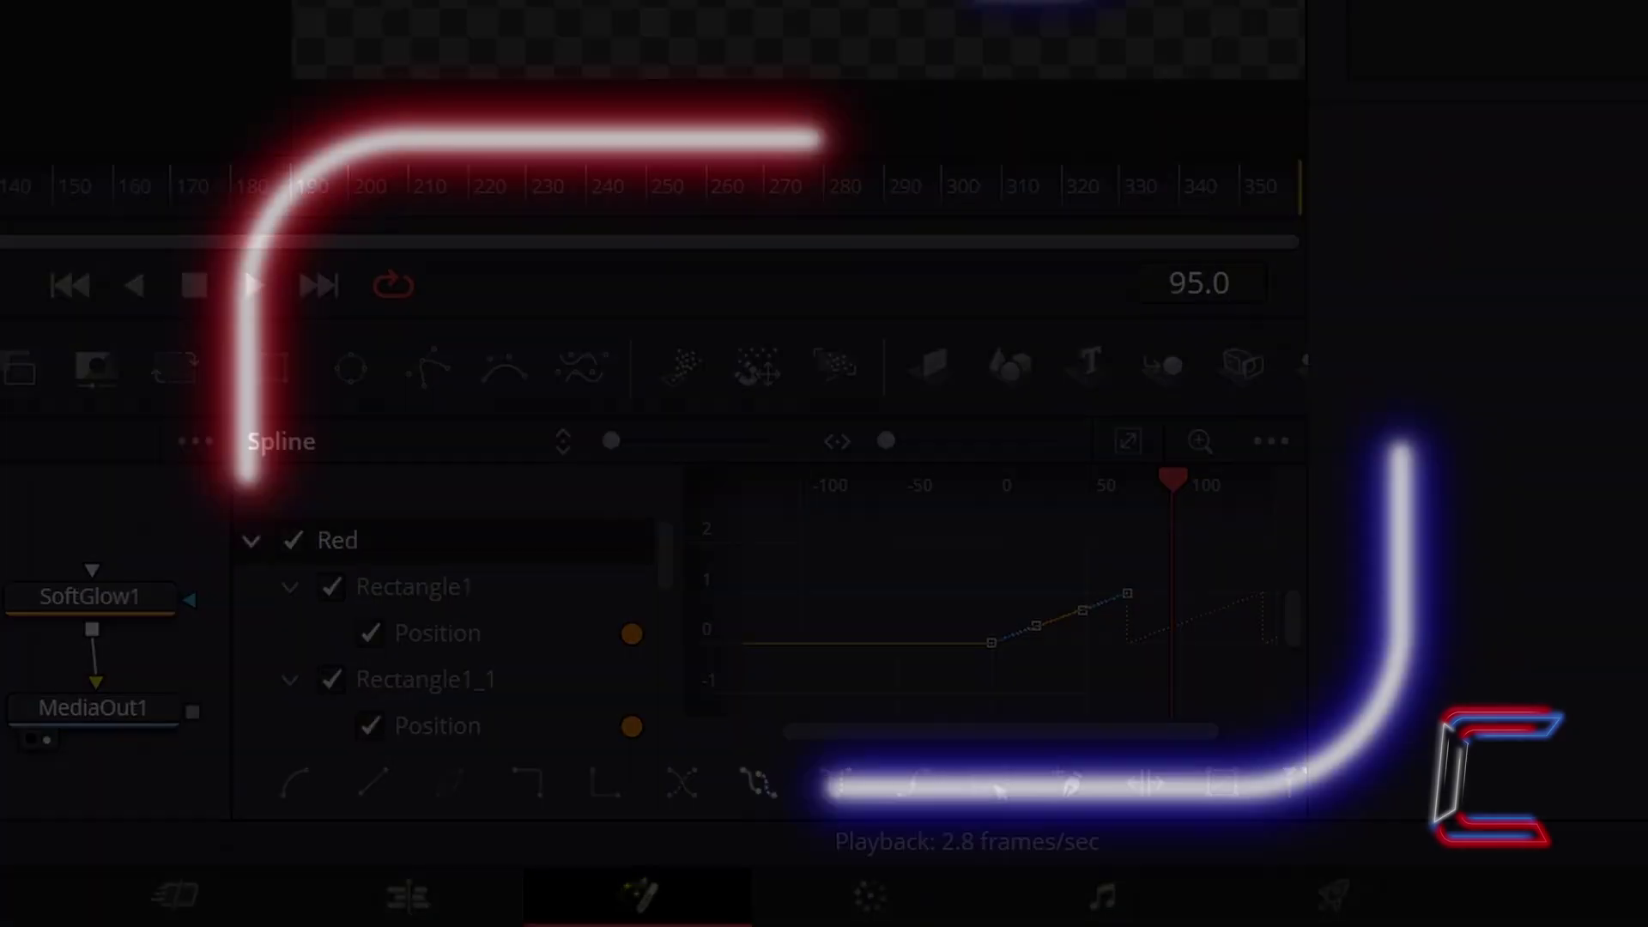